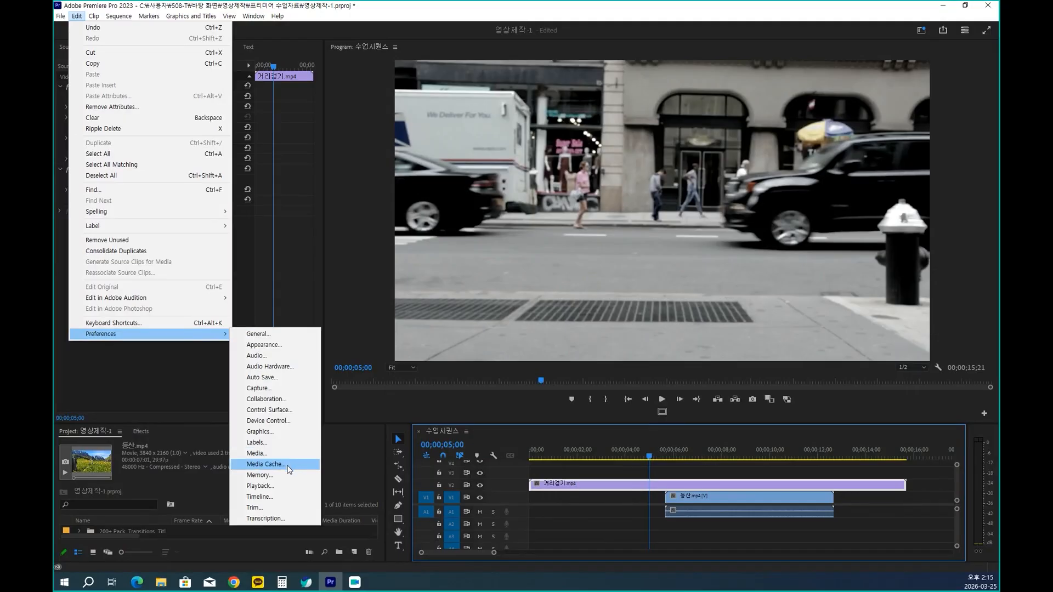
# Delete the unused media cache files in the Media Cache preferences and accept the preferences.
pyautogui.click(298, 464)
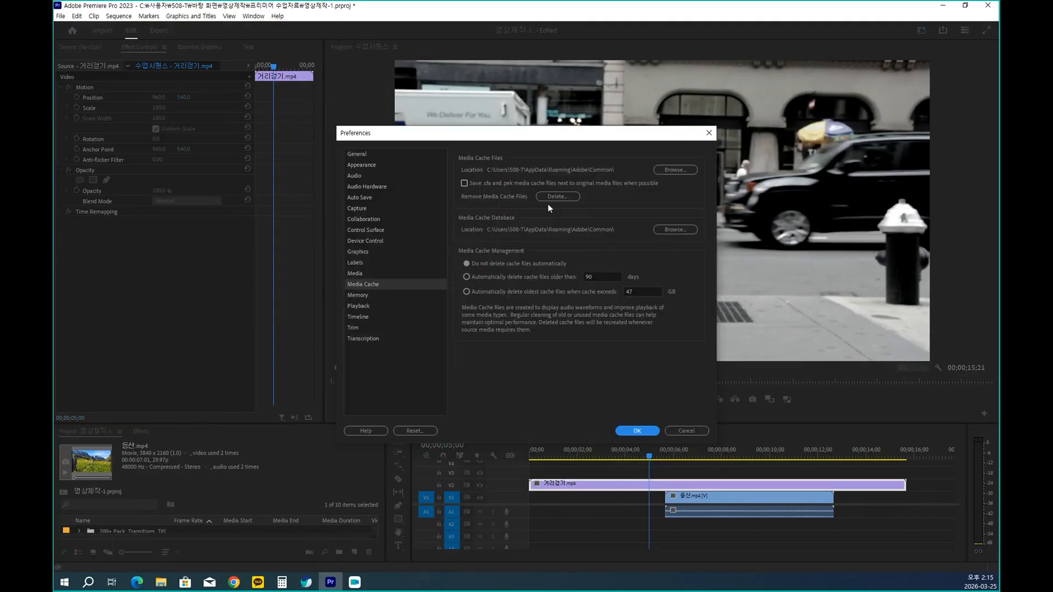
pyautogui.click(554, 197)
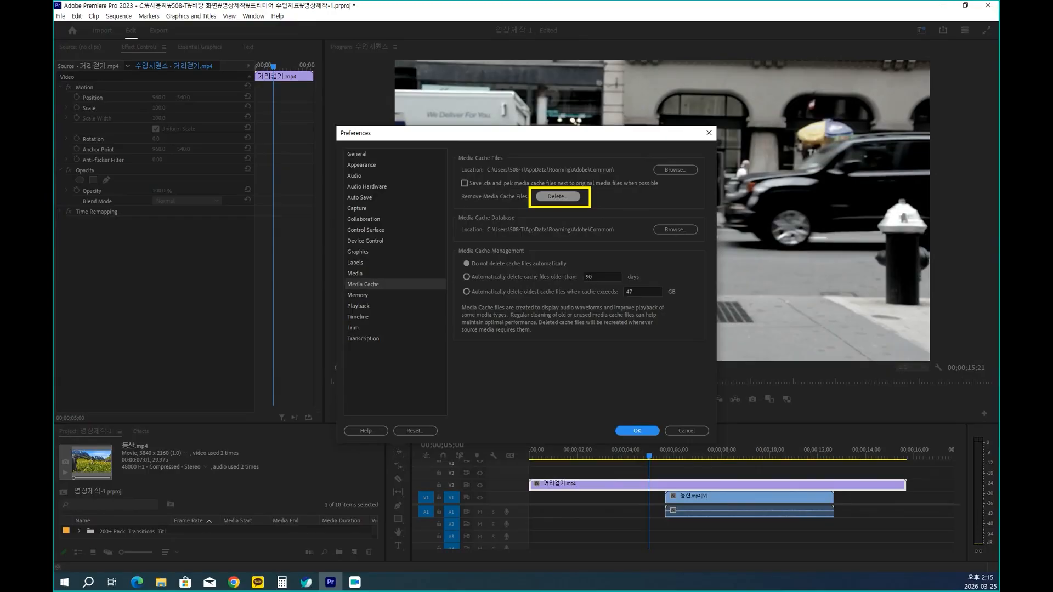
pyautogui.moveTo(579, 206)
pyautogui.mouseDown()
pyautogui.moveTo(541, 206)
pyautogui.moveTo(540, 192)
pyautogui.moveTo(581, 195)
pyautogui.mouseUp()
pyautogui.press('Escape')
pyautogui.click(551, 199)
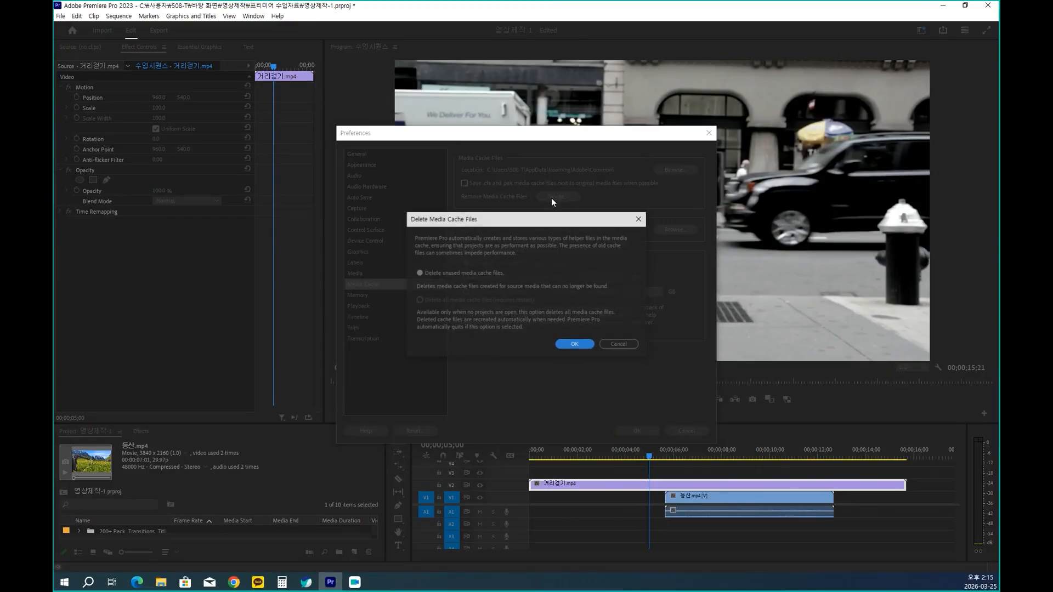
pyautogui.click(573, 346)
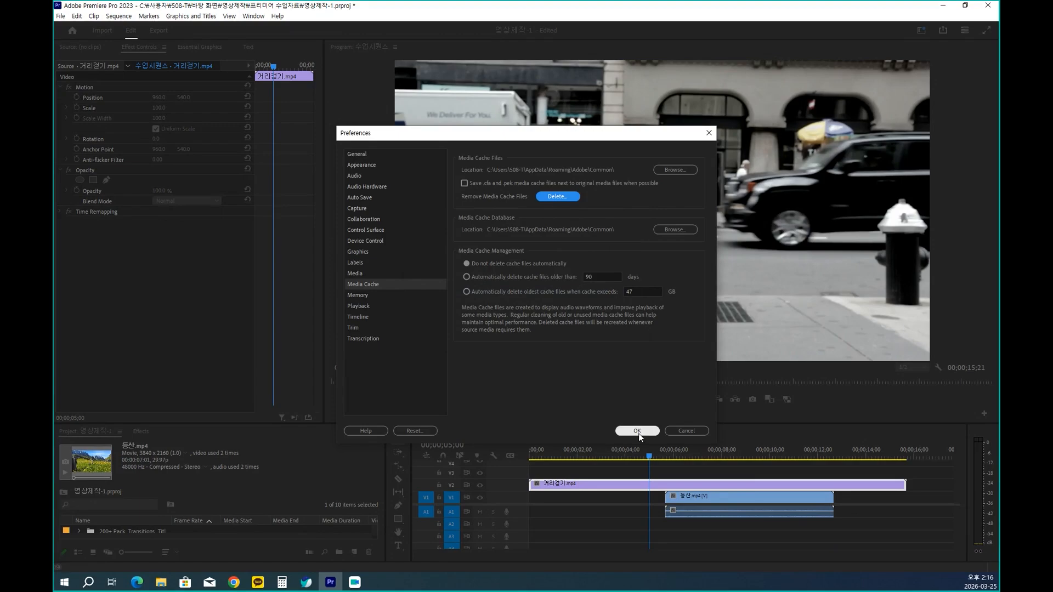
pyautogui.click(637, 431)
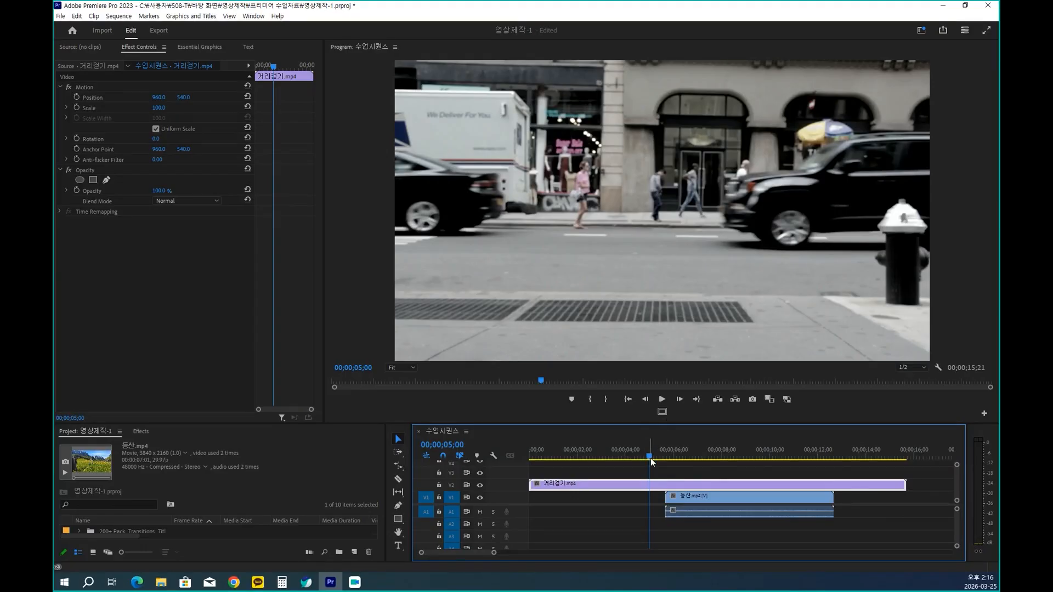
# Park the playhead at 00;00;05;20 and enlarge the Program monitor area with its zoom level at 50%.
pyautogui.moveTo(650, 458); pyautogui.dragTo(665, 459)
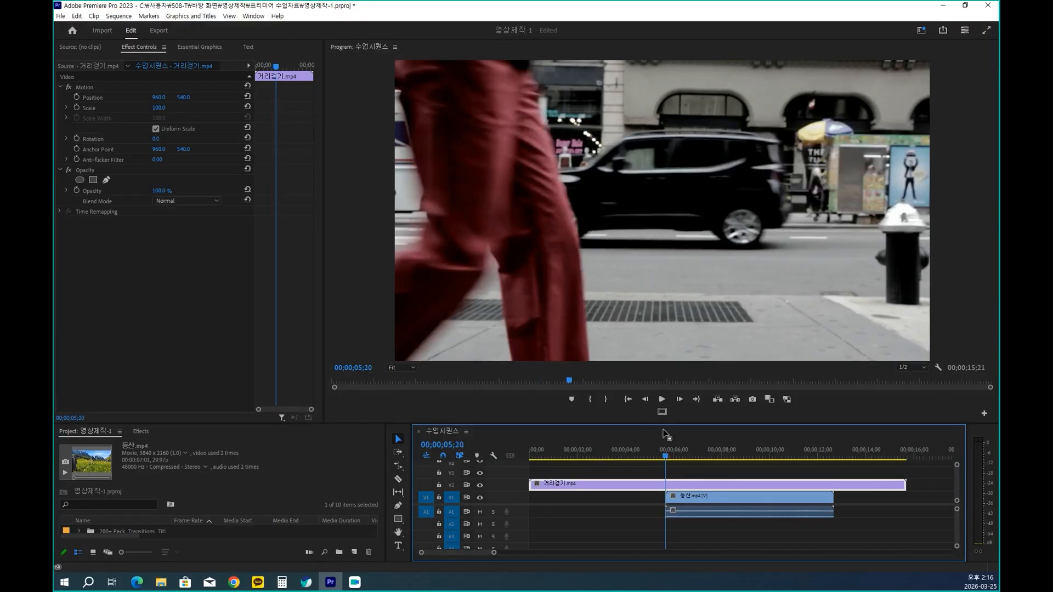
pyautogui.moveTo(663, 423); pyautogui.dragTo(663, 347)
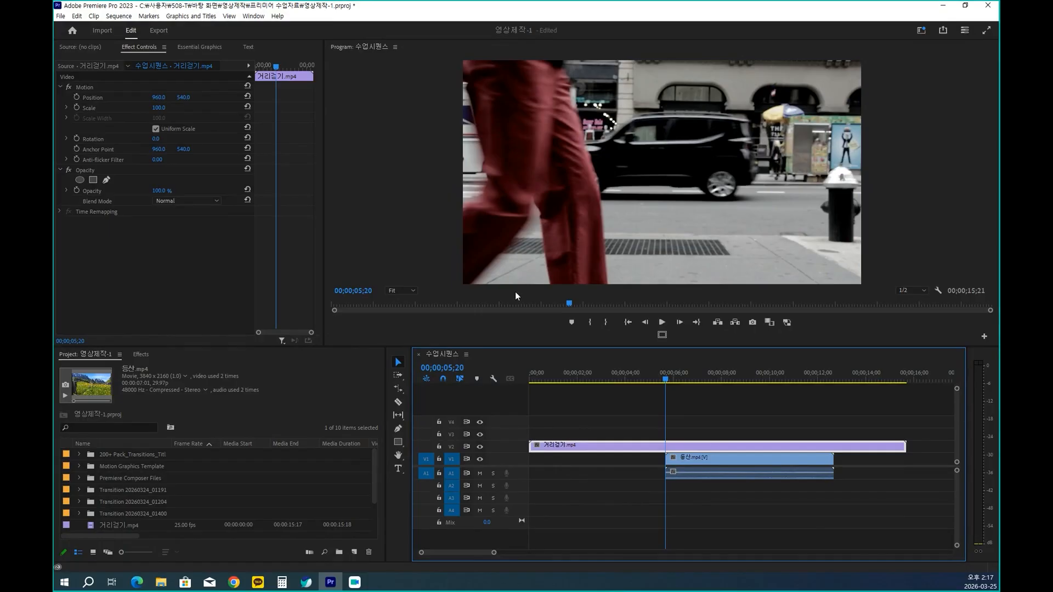
pyautogui.click(405, 292)
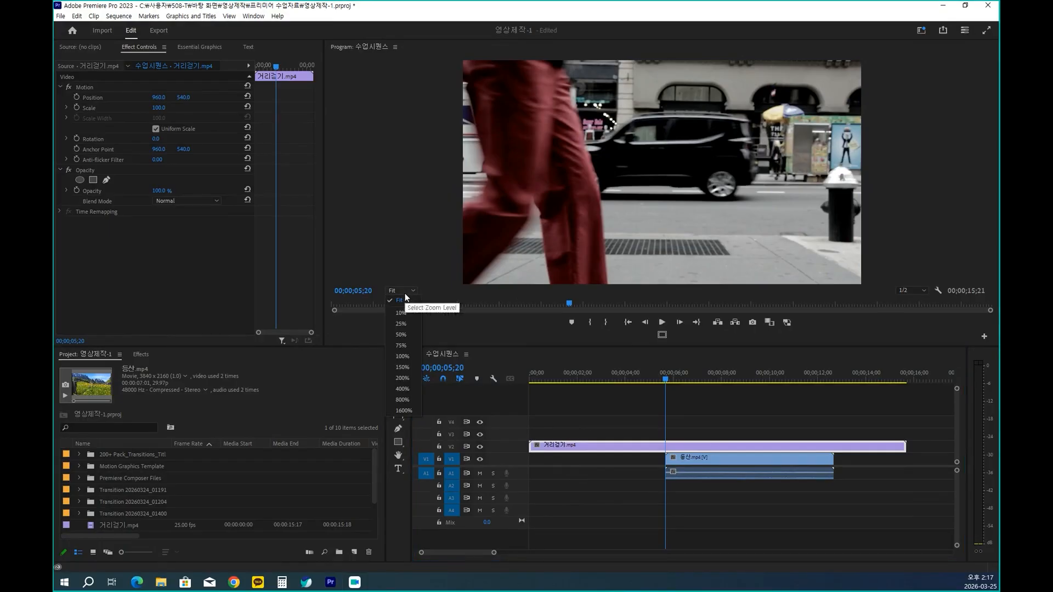
pyautogui.click(404, 334)
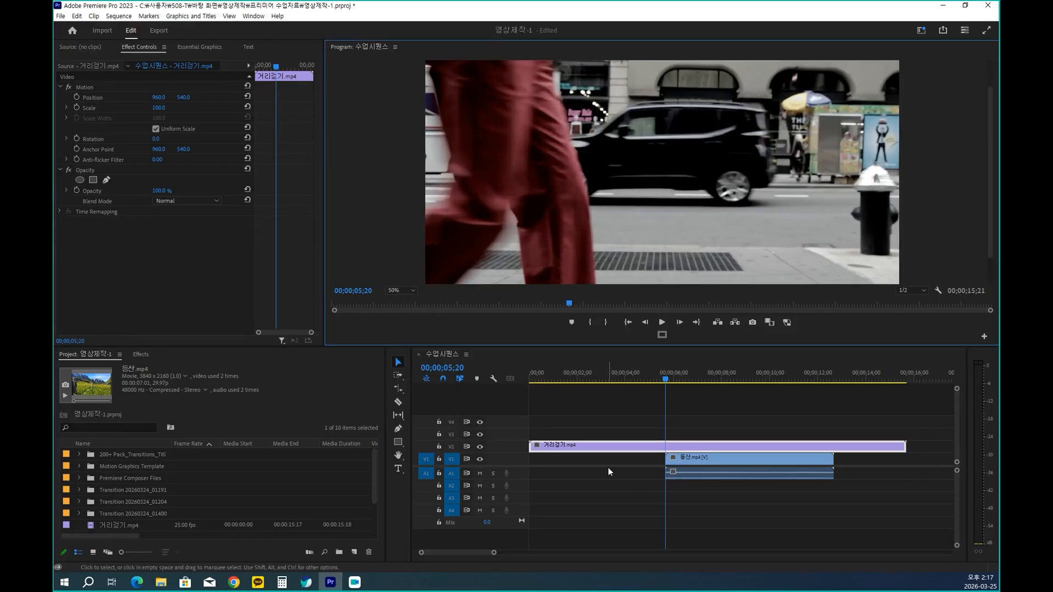
pyautogui.moveTo(482, 352); pyautogui.dragTo(479, 451)
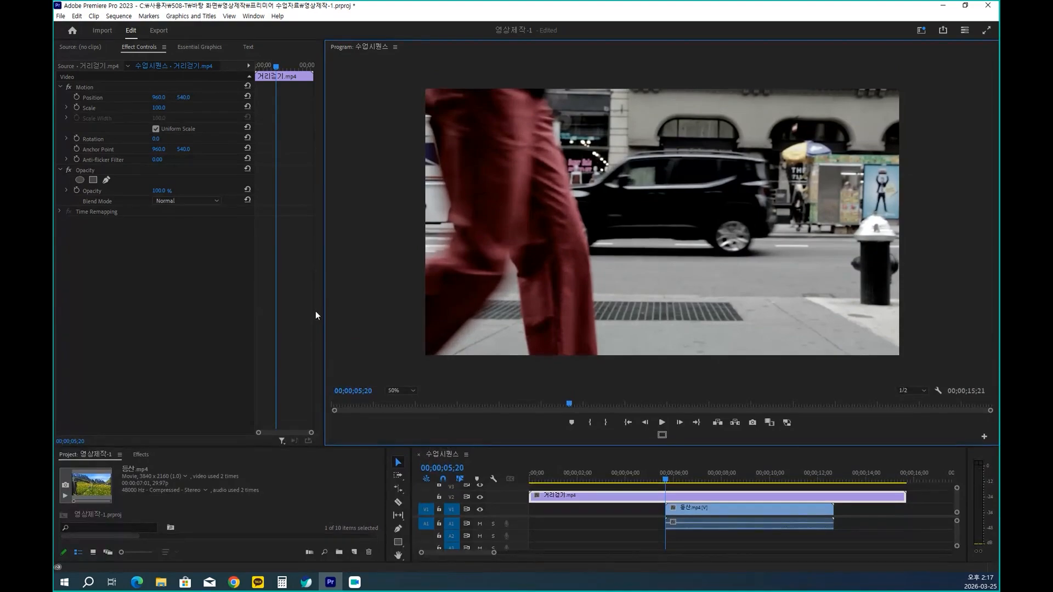
pyautogui.moveTo(324, 278); pyautogui.dragTo(282, 265)
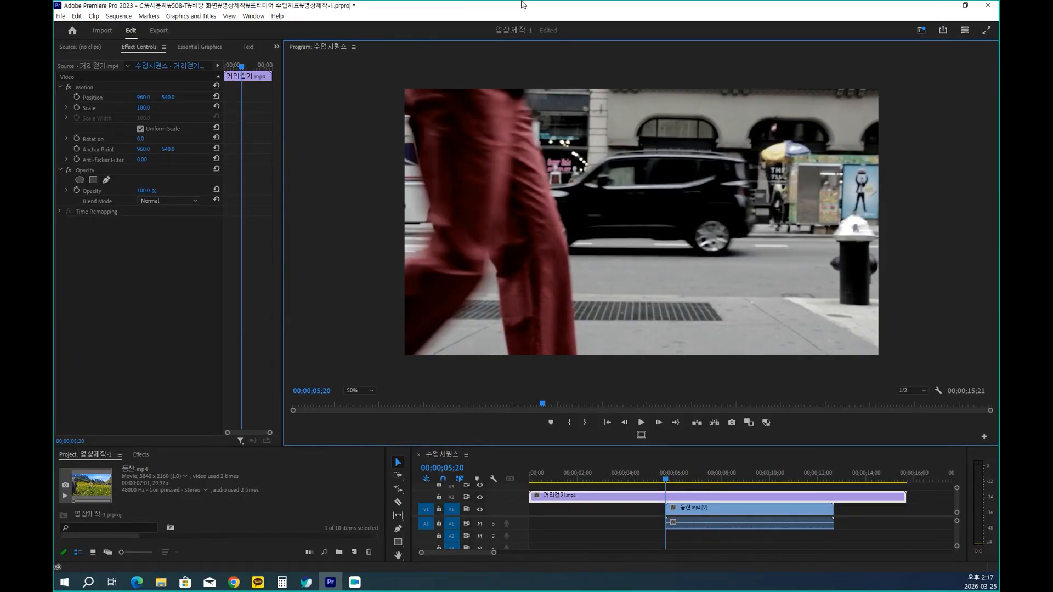
pyautogui.moveTo(396, 98)
pyautogui.mouseDown()
pyautogui.moveTo(429, 222)
pyautogui.moveTo(418, 251)
pyautogui.moveTo(392, 247)
pyautogui.moveTo(382, 196)
pyautogui.moveTo(390, 96)
pyautogui.mouseUp()
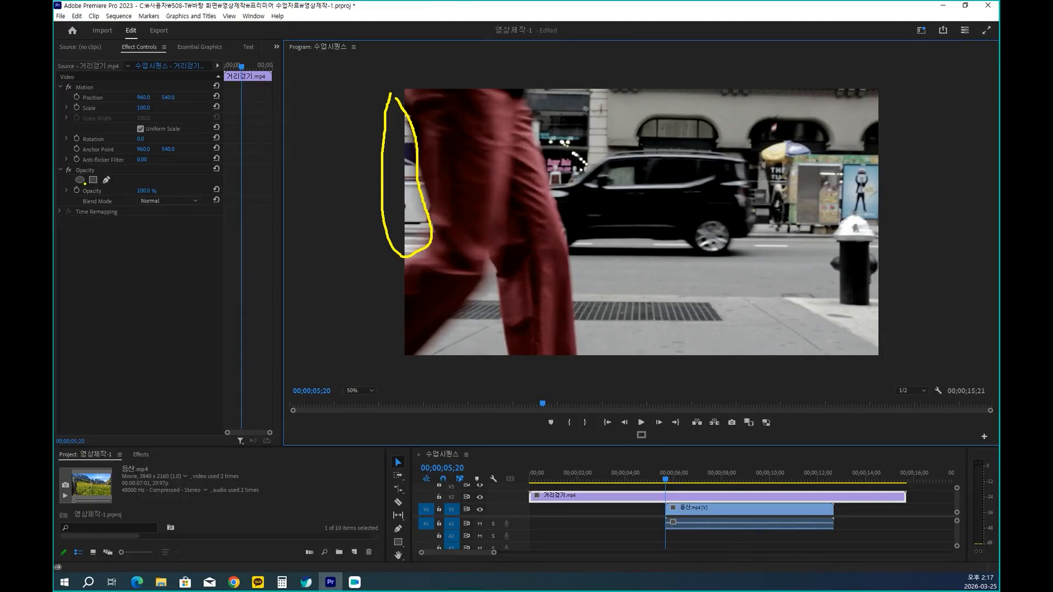
pyautogui.moveTo(115, 185)
pyautogui.mouseDown()
pyautogui.moveTo(106, 188)
pyautogui.moveTo(104, 172)
pyautogui.moveTo(119, 185)
pyautogui.mouseUp()
pyautogui.click(461, 4)
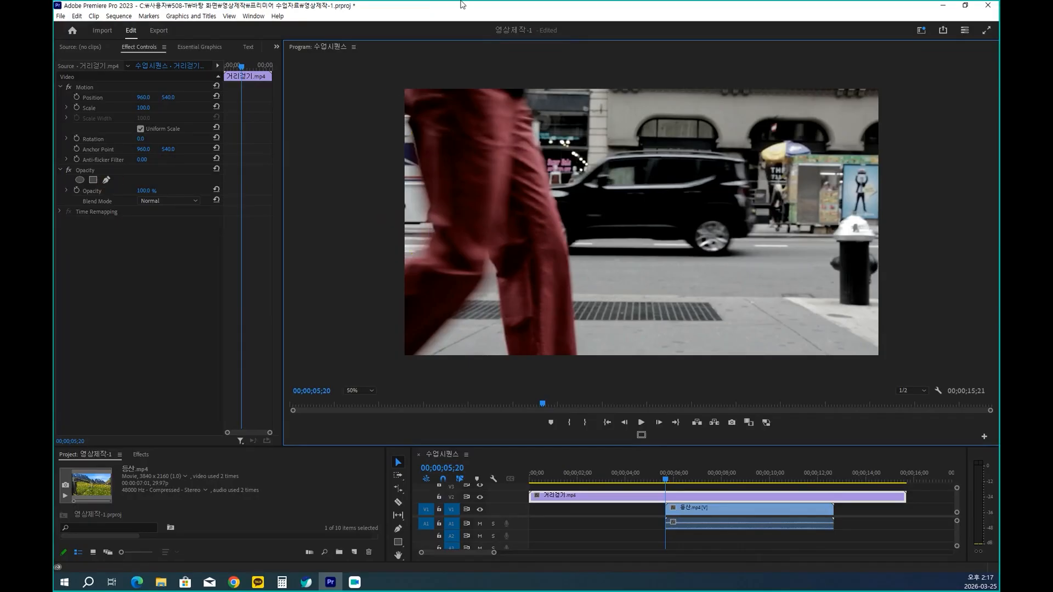
# Draw a closed free-form opacity mask on 거리걷기.mp4 around the background gap behind the red trousers, extending past the frame's left edge.
pyautogui.click(107, 180)
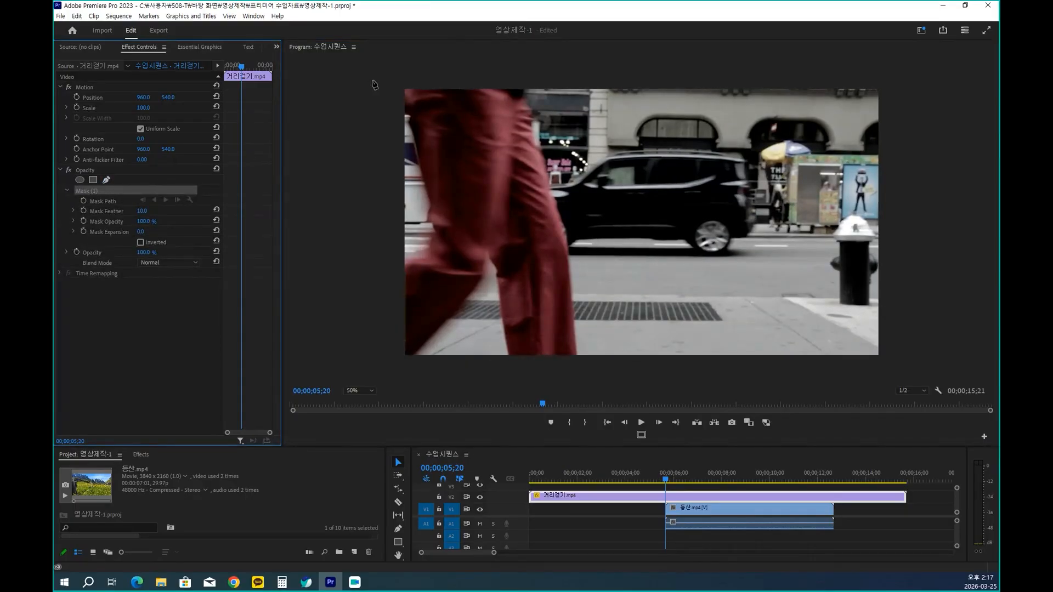
pyautogui.click(394, 80)
pyautogui.moveTo(409, 108); pyautogui.dragTo(412, 128)
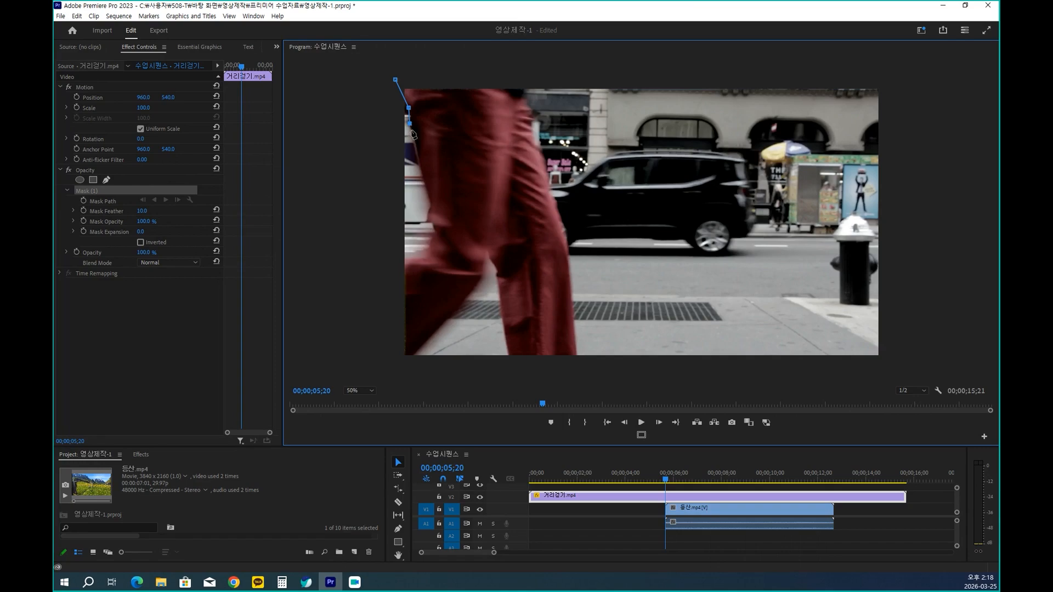
pyautogui.click(416, 155)
pyautogui.click(421, 179)
pyautogui.click(427, 197)
pyautogui.click(427, 212)
pyautogui.click(426, 221)
pyautogui.click(431, 226)
pyautogui.click(432, 238)
pyautogui.click(421, 250)
pyautogui.click(403, 262)
pyautogui.click(386, 219)
pyautogui.click(386, 165)
pyautogui.click(382, 136)
pyautogui.click(385, 110)
pyautogui.click(387, 87)
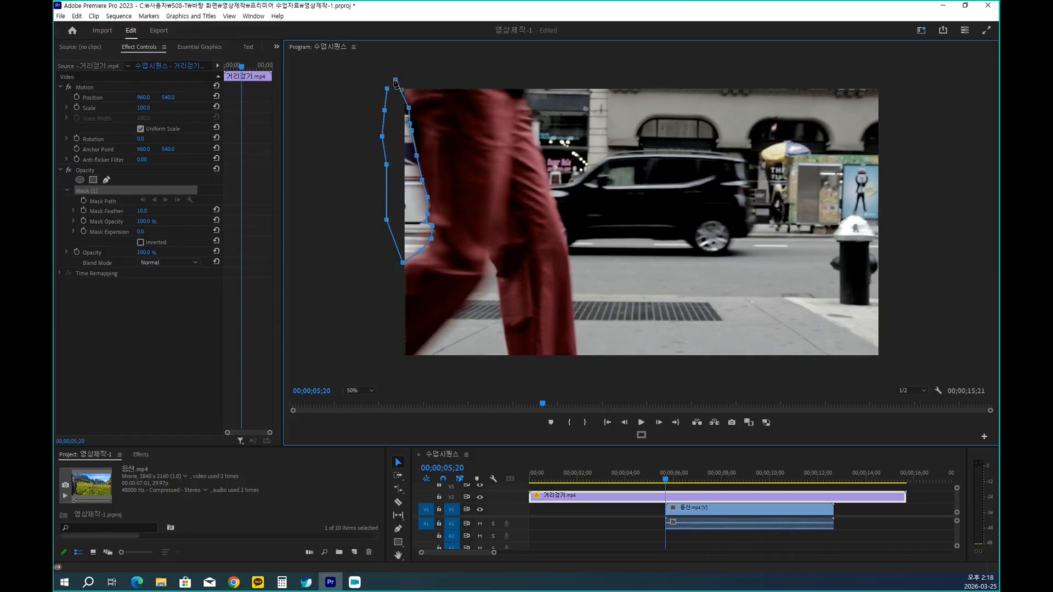
pyautogui.click(394, 81)
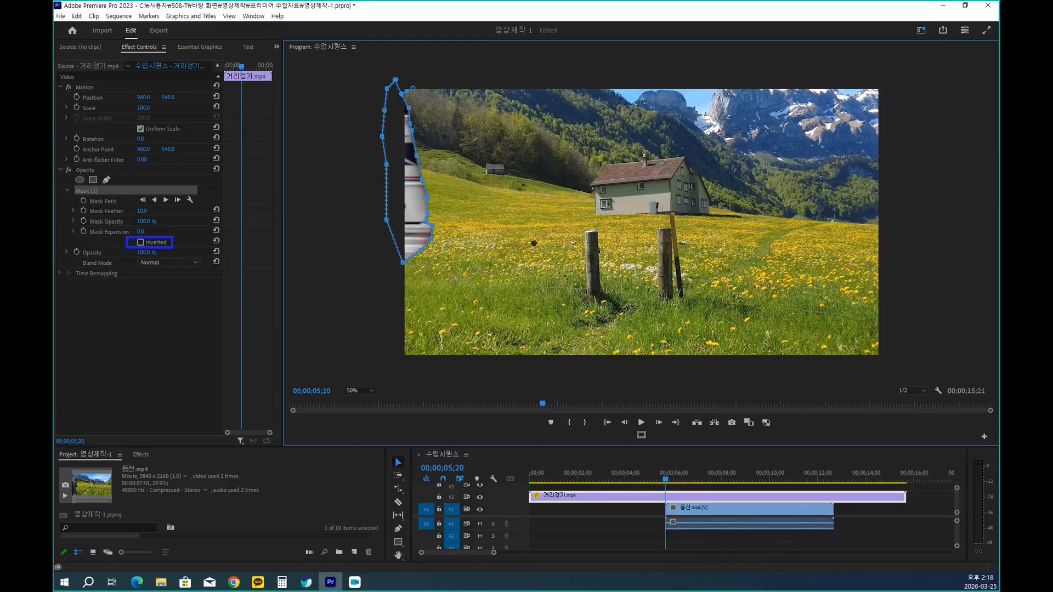
# Invert the opacity mask and turn on Mask Path keyframing at 00;00;05;20, keeping the mask selected.
pyautogui.click(140, 242)
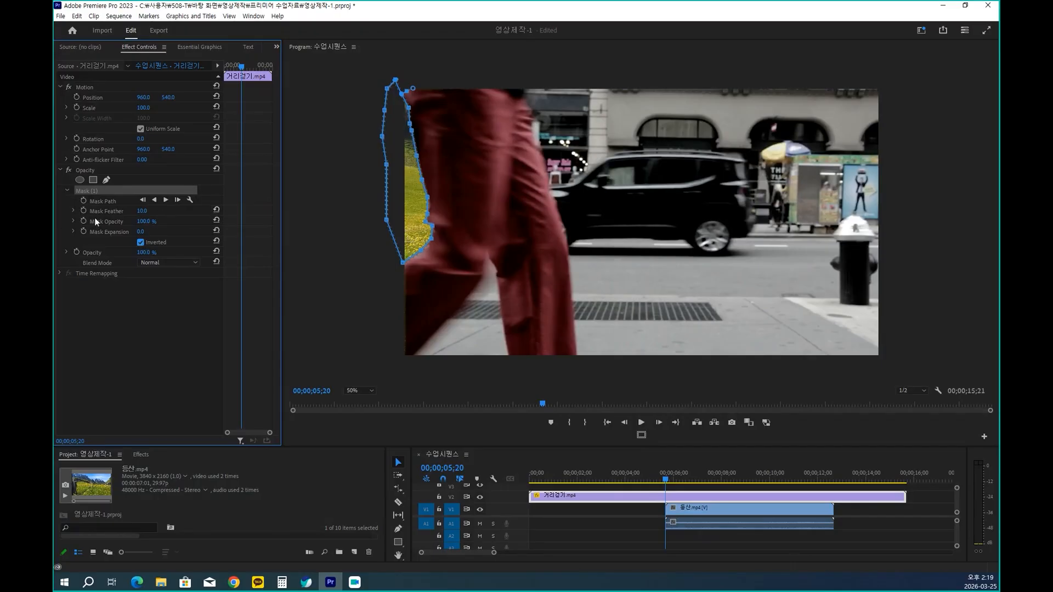
pyautogui.moveTo(75, 208); pyautogui.dragTo(94, 207)
pyautogui.moveTo(89, 186); pyautogui.dragTo(103, 184)
pyautogui.click(84, 200)
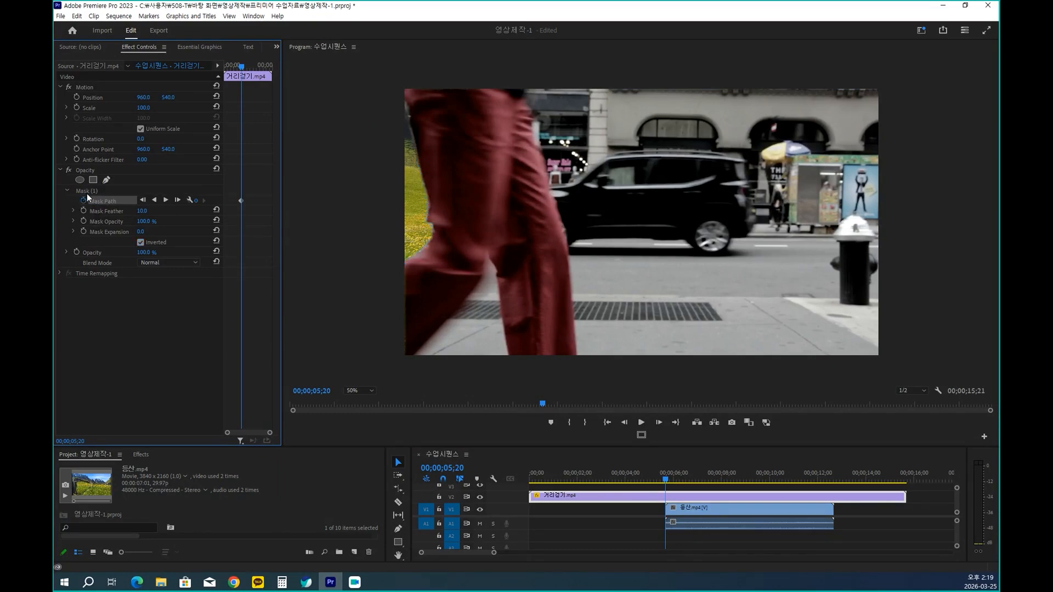
pyautogui.click(91, 189)
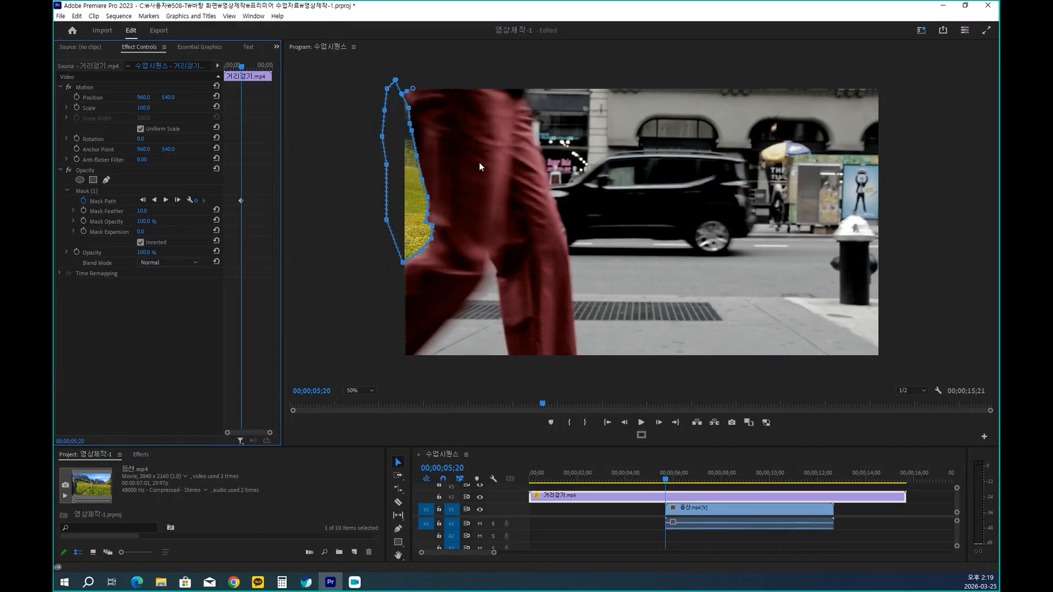
# At 00;00;05;21, reshape the mask so its right edge follows the rear outline of the trousers from the frame's top to the bent leg.
pyautogui.press('Right')
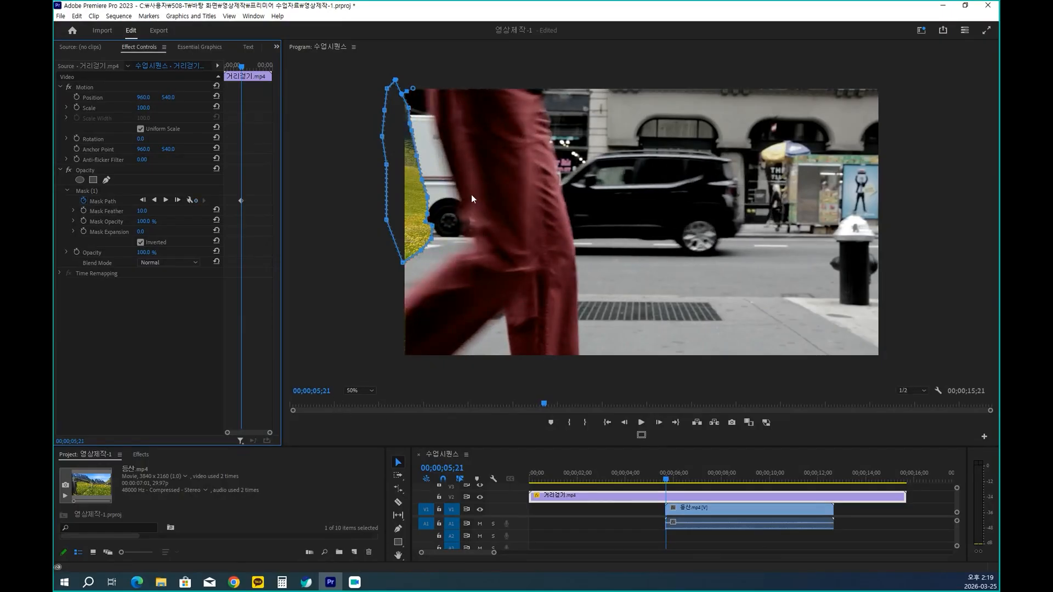
pyautogui.moveTo(430, 87)
pyautogui.mouseDown()
pyautogui.moveTo(433, 131)
pyautogui.moveTo(471, 229)
pyautogui.moveTo(422, 288)
pyautogui.moveTo(403, 284)
pyautogui.mouseUp()
pyautogui.moveTo(420, 249); pyautogui.dragTo(437, 285)
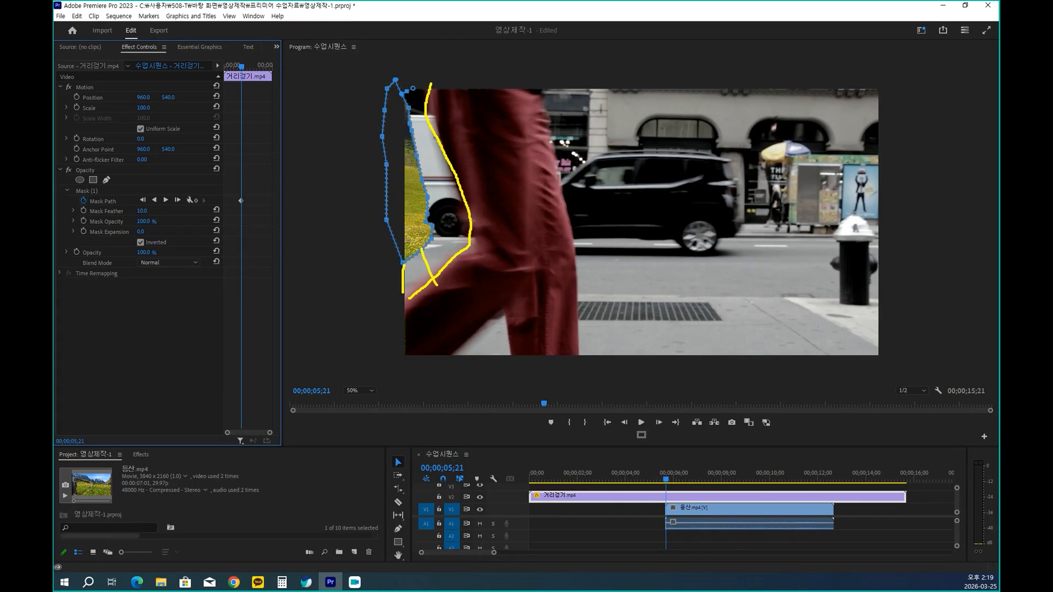
pyautogui.press('Escape')
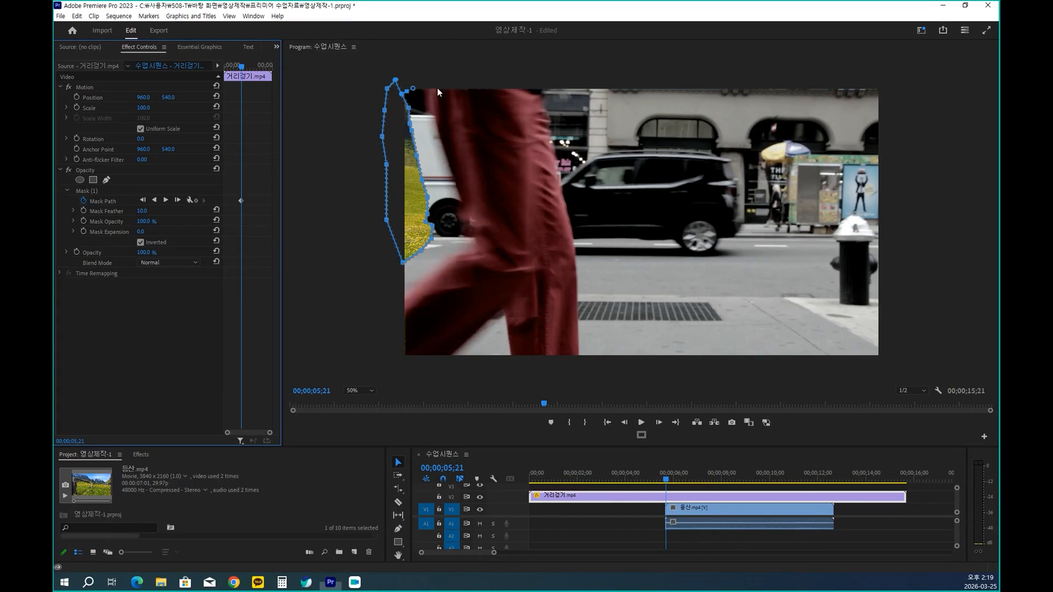
pyautogui.moveTo(403, 263); pyautogui.dragTo(398, 301)
pyautogui.moveTo(415, 264); pyautogui.dragTo(410, 79)
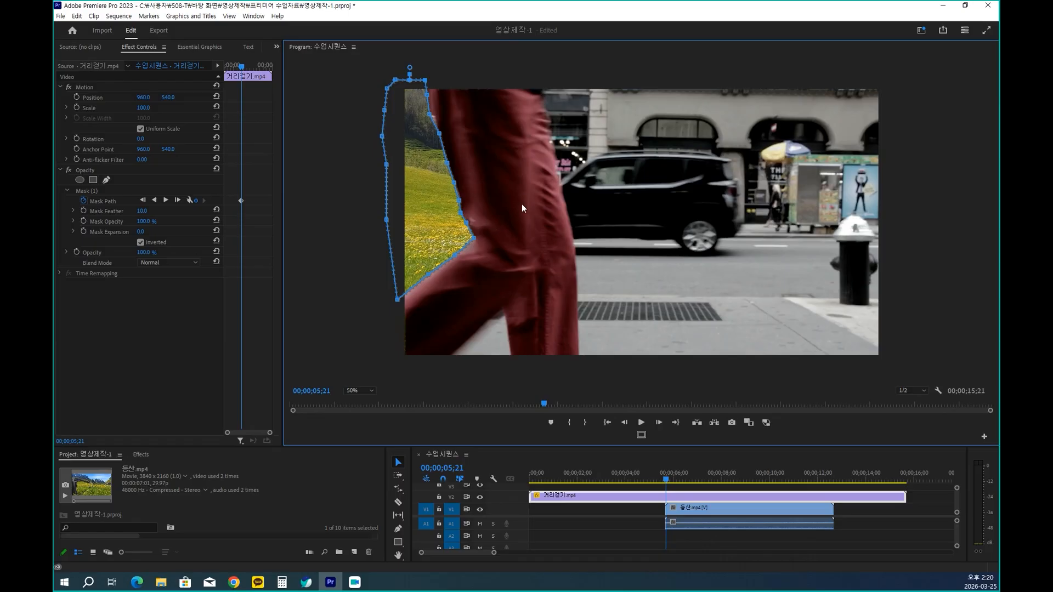
# At 00;00;05;22, move the mask points to the back of the trousers and down along the trailing lower leg.
pyautogui.press('Right')
pyautogui.moveTo(397, 300); pyautogui.dragTo(396, 335)
pyautogui.moveTo(428, 275); pyautogui.dragTo(443, 298)
pyautogui.moveTo(456, 255); pyautogui.dragTo(476, 264)
pyautogui.moveTo(474, 238); pyautogui.dragTo(503, 245)
pyautogui.moveTo(466, 223); pyautogui.dragTo(498, 222)
pyautogui.moveTo(460, 213); pyautogui.dragTo(497, 199)
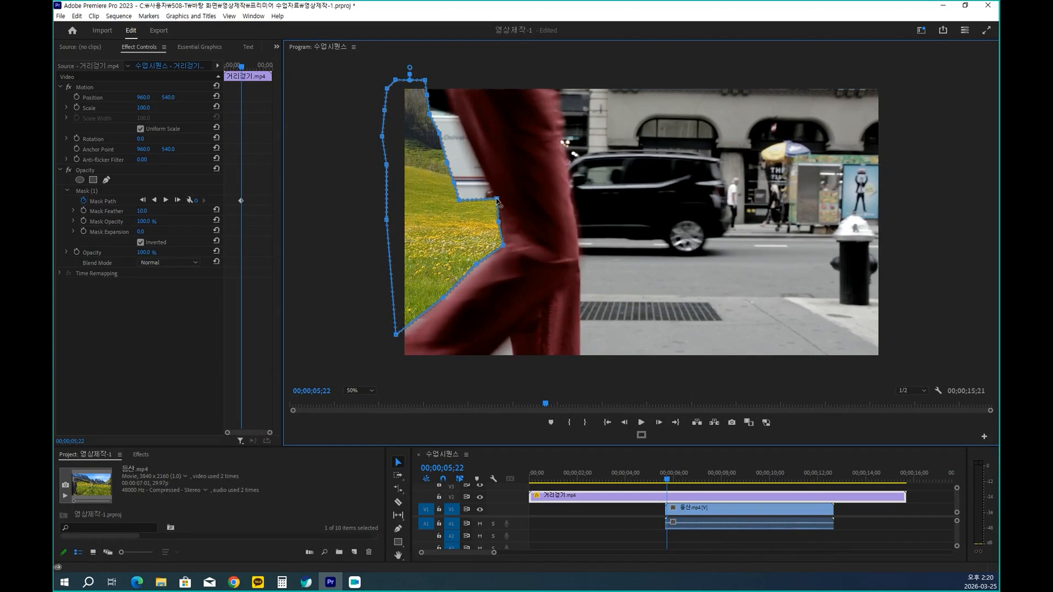
pyautogui.moveTo(459, 200); pyautogui.dragTo(444, 82)
# At 00;00;05;23, fit the mask's right edge to the trousers and extend its lower-left corner below the frame.
pyautogui.press('Right')
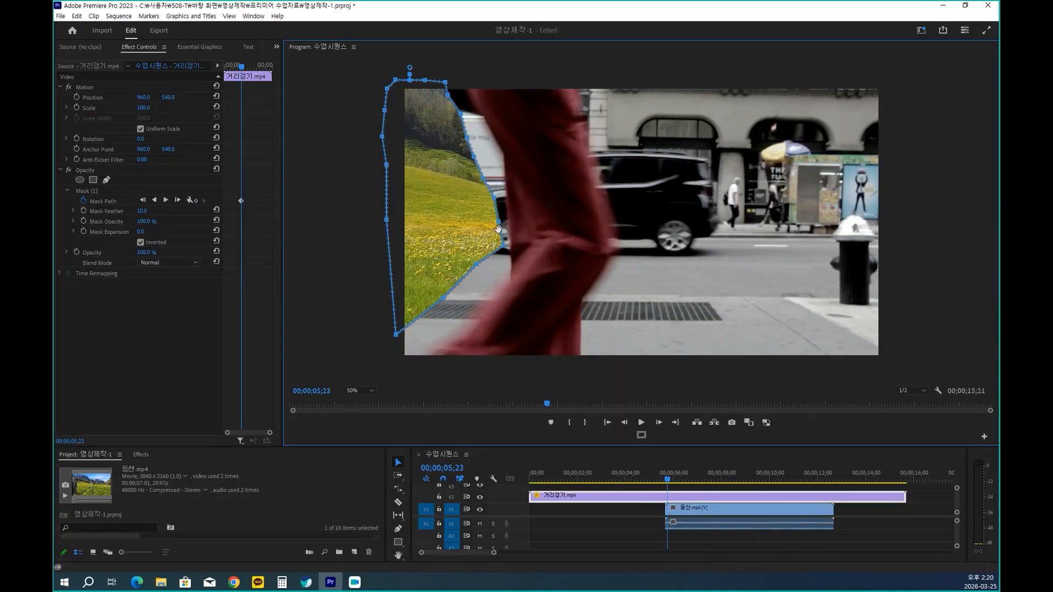
pyautogui.moveTo(443, 299); pyautogui.dragTo(459, 334)
pyautogui.moveTo(396, 335); pyautogui.dragTo(393, 369)
pyautogui.moveTo(476, 265); pyautogui.dragTo(505, 283)
pyautogui.moveTo(503, 245); pyautogui.dragTo(511, 263)
pyautogui.moveTo(498, 221); pyautogui.dragTo(482, 116)
pyautogui.moveTo(460, 114); pyautogui.dragTo(463, 81)
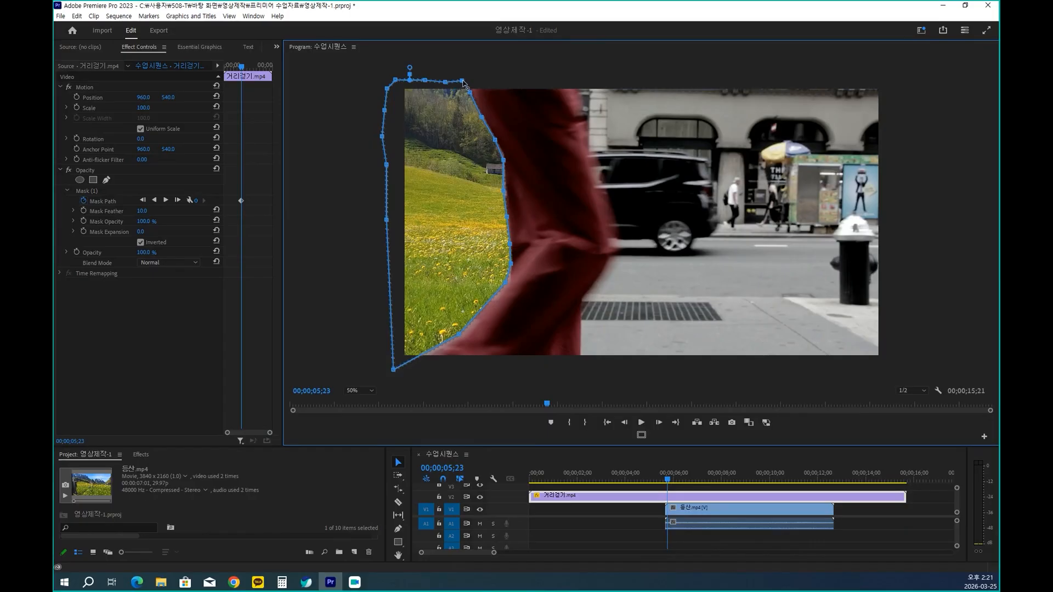
# At 00;00;05;24, stretch the mask's bottom edge rightward to the trouser leg and refit the points along the rear outline.
pyautogui.press('Right')
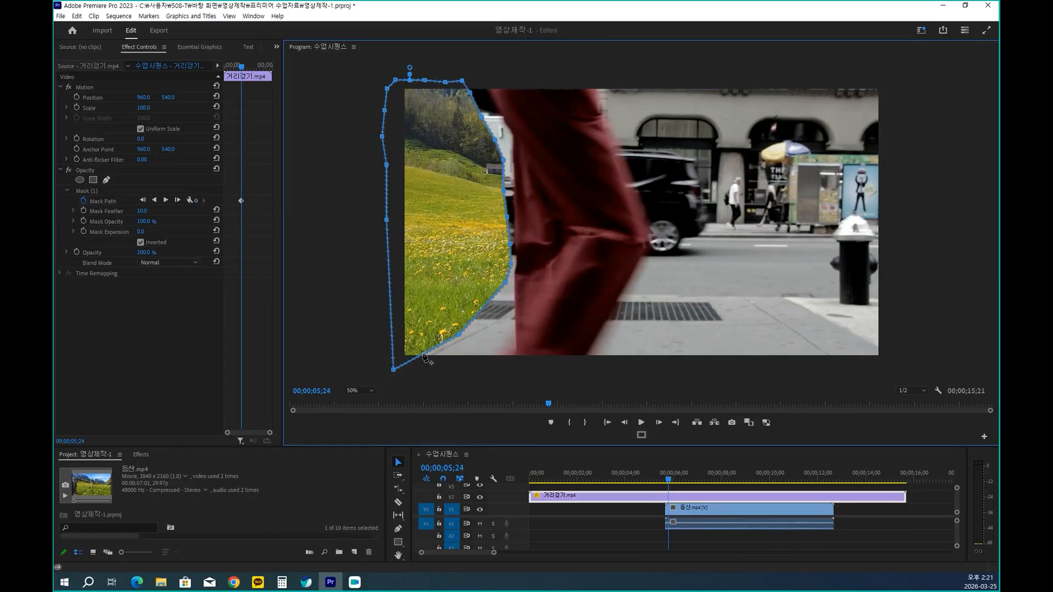
pyautogui.moveTo(461, 336); pyautogui.dragTo(502, 359)
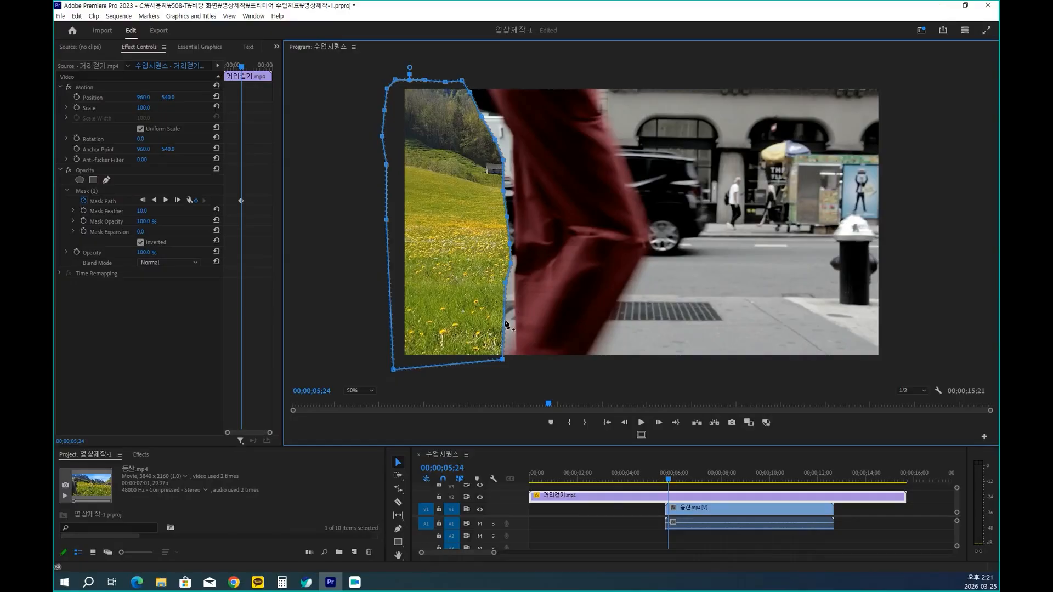
pyautogui.moveTo(505, 321); pyautogui.dragTo(518, 341)
pyautogui.moveTo(506, 282); pyautogui.dragTo(511, 131)
pyautogui.moveTo(480, 117); pyautogui.dragTo(497, 107)
pyautogui.moveTo(469, 92); pyautogui.dragTo(487, 78)
# Advance three frames to 00;00;05;27 and refit the mask's right edge to the rear outline of the trousers.
pyautogui.press('Right')
pyautogui.press('Right')
pyautogui.press('Right')
pyautogui.moveTo(519, 342); pyautogui.dragTo(523, 319)
pyautogui.moveTo(519, 282); pyautogui.dragTo(534, 210)
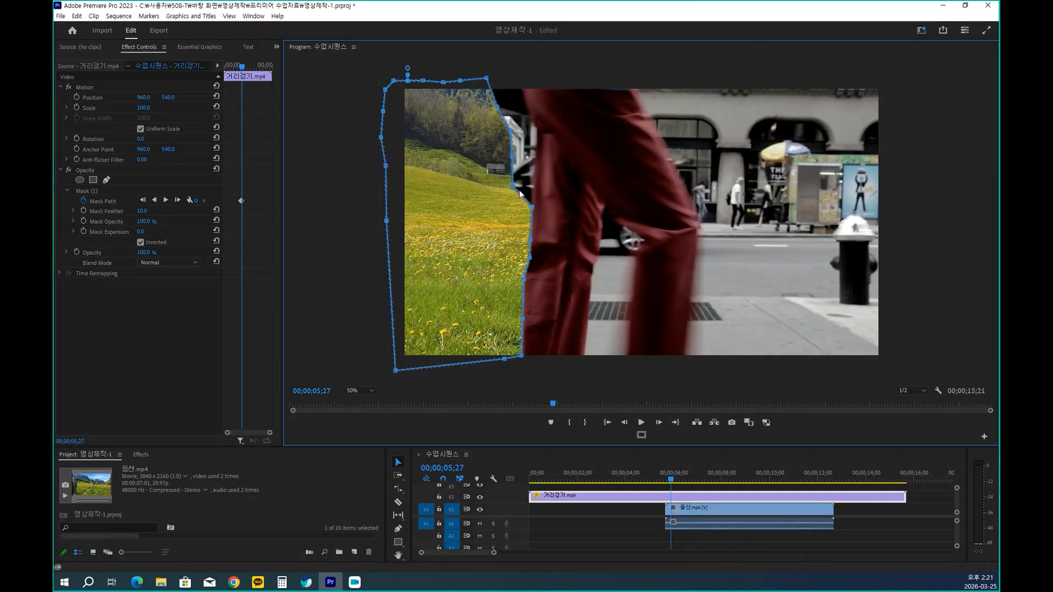
pyautogui.moveTo(514, 188); pyautogui.dragTo(531, 179)
pyautogui.moveTo(513, 158); pyautogui.dragTo(514, 129)
pyautogui.hotkey('ctrl', 'z')
pyautogui.moveTo(510, 130); pyautogui.dragTo(517, 81)
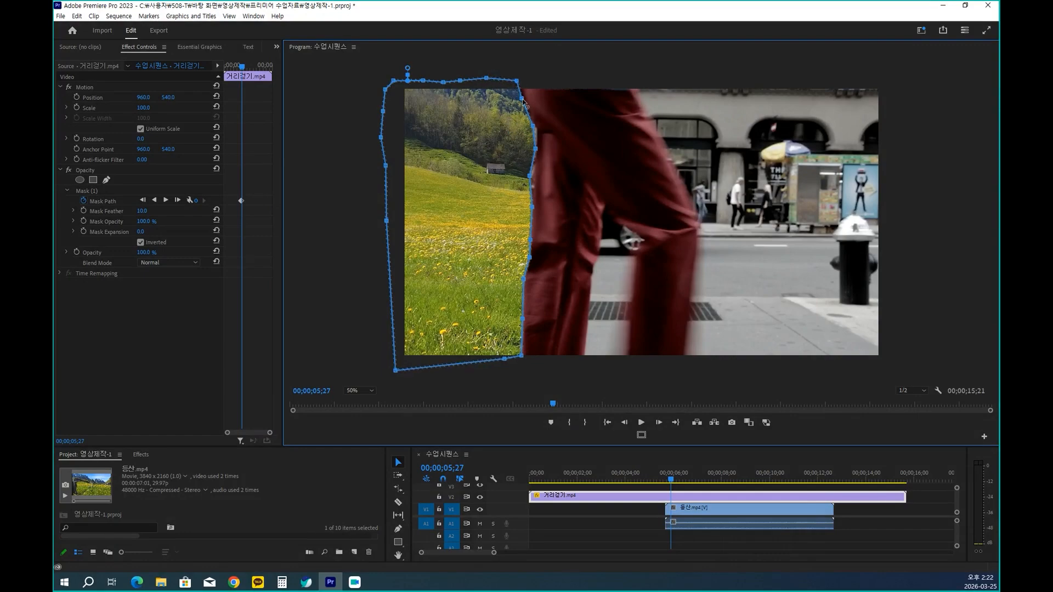
# Advance two frames to 00;00;05;29 and pull the mask's right-edge points over to the back trouser leg.
pyautogui.press('Right')
pyautogui.press('Right')
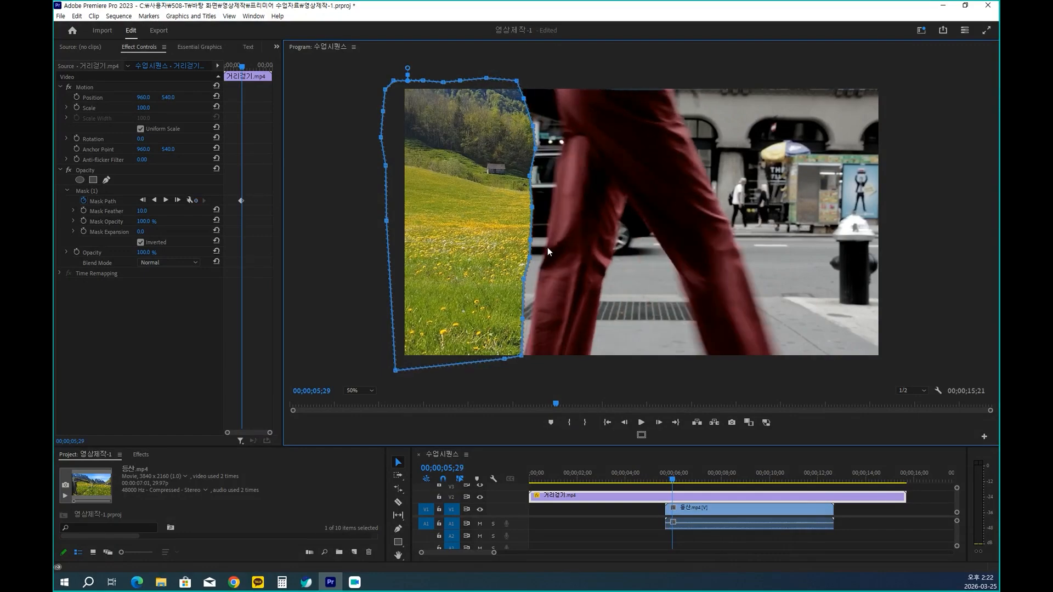
pyautogui.moveTo(524, 319); pyautogui.dragTo(531, 319)
pyautogui.moveTo(524, 281); pyautogui.dragTo(561, 145)
pyautogui.moveTo(533, 126); pyautogui.dragTo(535, 78)
# At 00;00;06;01, align the mask's right edge with the slanted rear leg from above to below the frame.
pyautogui.press('Right')
pyautogui.press('Right')
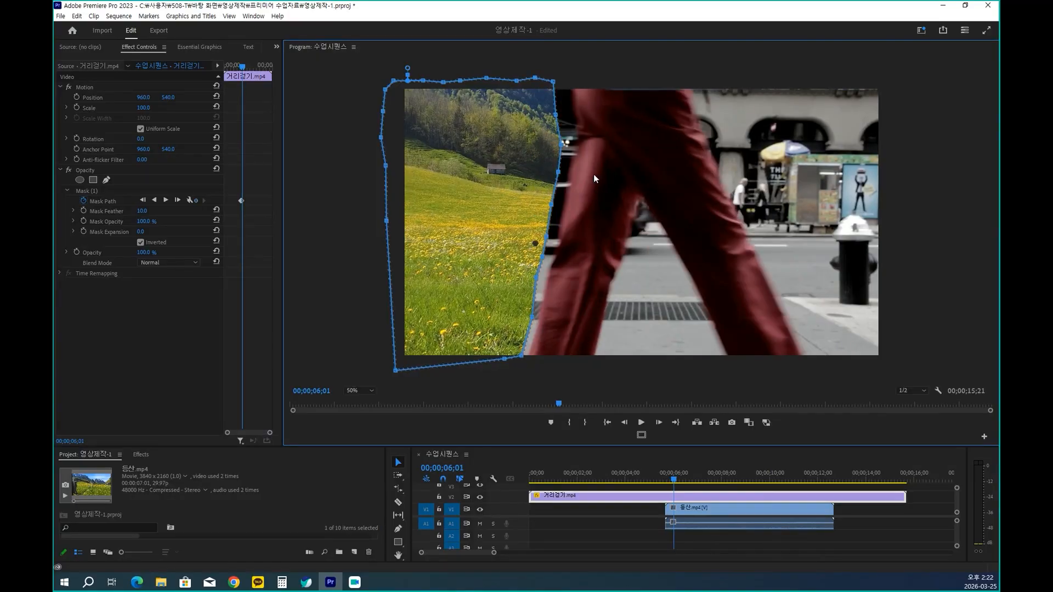
pyautogui.moveTo(551, 204); pyautogui.dragTo(528, 364)
pyautogui.moveTo(504, 359); pyautogui.dragTo(503, 364)
pyautogui.moveTo(561, 144); pyautogui.dragTo(579, 74)
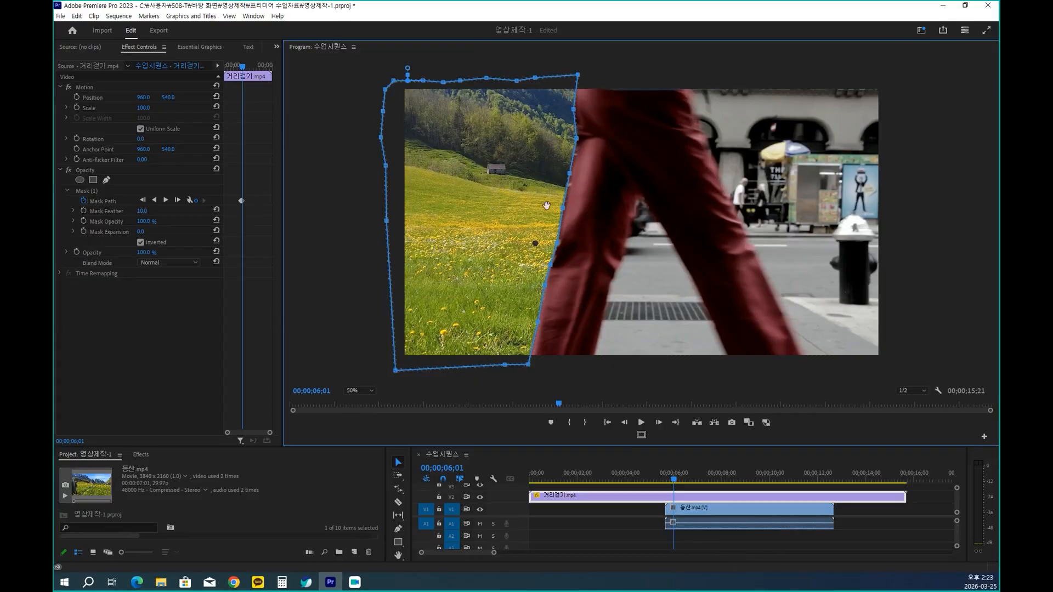
# Advance two frames to 00;00;06;03 and refit the mask's right edge to the rear leg up to the top of the frame.
pyautogui.press('Right')
pyautogui.press('Right')
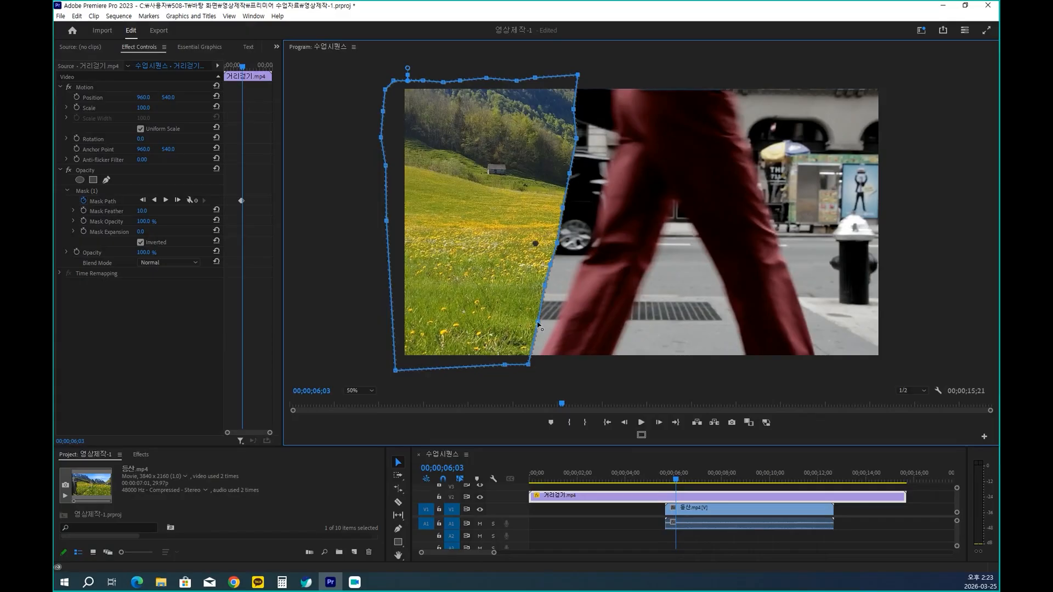
pyautogui.moveTo(539, 324); pyautogui.dragTo(554, 328)
pyautogui.moveTo(531, 366); pyautogui.dragTo(538, 371)
pyautogui.moveTo(548, 288); pyautogui.dragTo(612, 81)
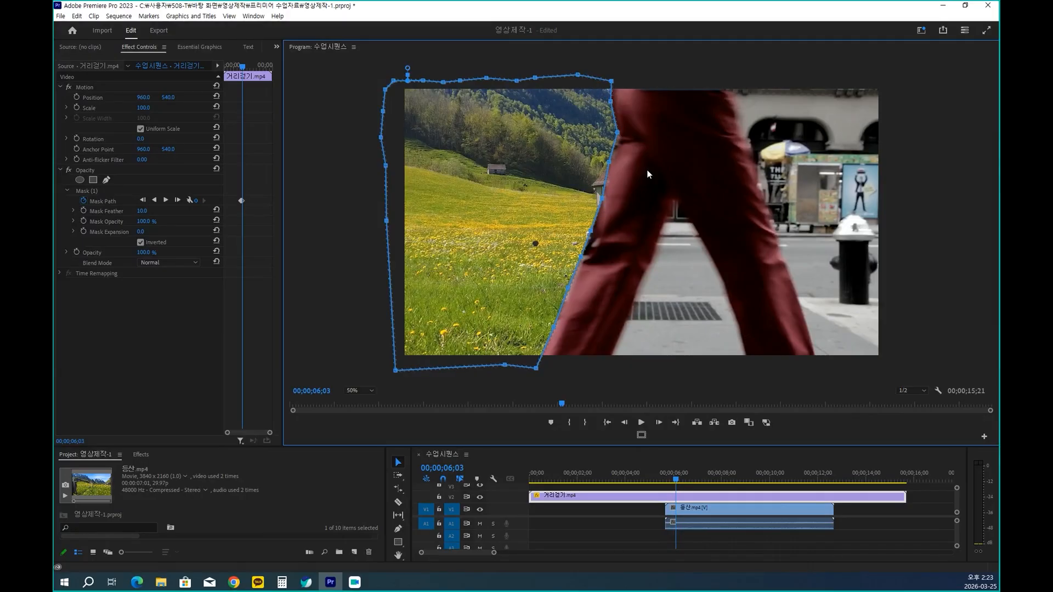
# Advance one frame to 00;00;06;04 and move the mask's right-edge points onto the rear outline of the trousers.
pyautogui.press('Right')
pyautogui.moveTo(554, 327); pyautogui.dragTo(563, 334)
pyautogui.moveTo(568, 288); pyautogui.dragTo(621, 238)
pyautogui.moveTo(601, 198); pyautogui.dragTo(635, 128)
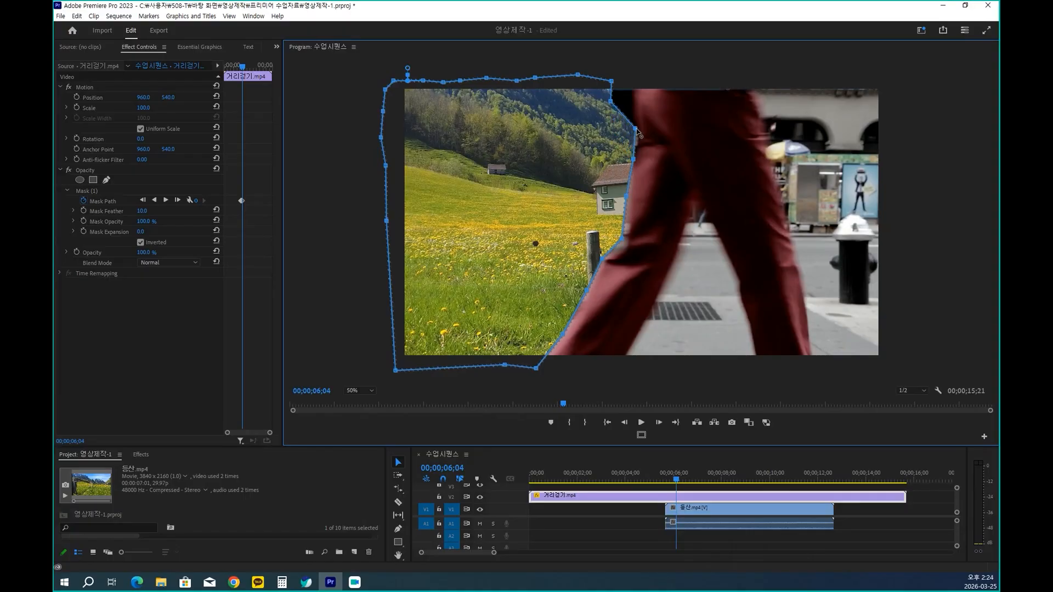
pyautogui.moveTo(612, 102); pyautogui.dragTo(630, 85)
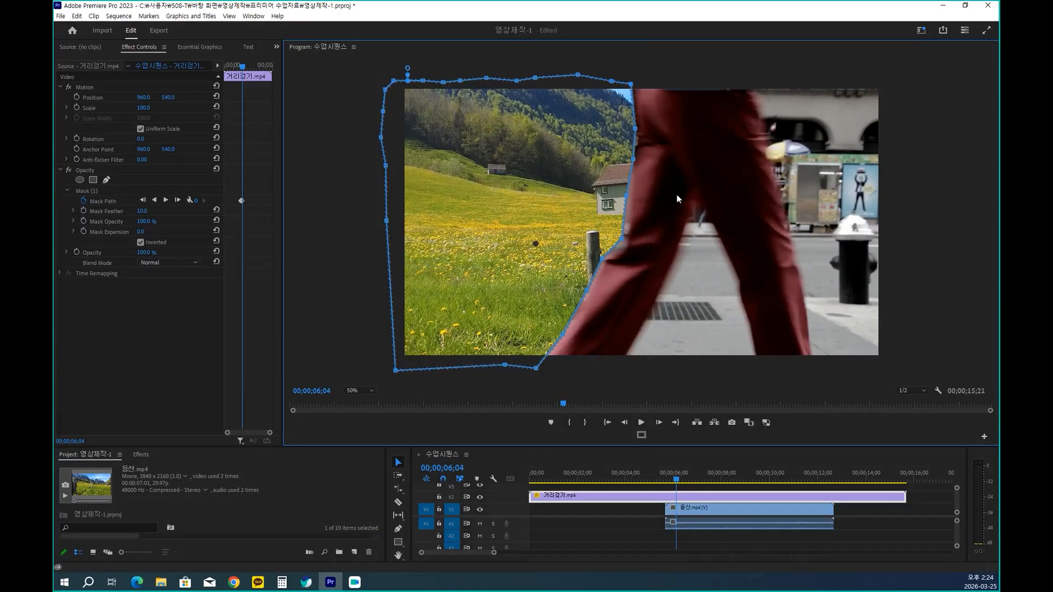
# At 00;00;06;05, refit the mask's right edge around the bent knee, the thigh and the top of the frame.
pyautogui.press('Right')
pyautogui.press('Right')
pyautogui.press('Left')
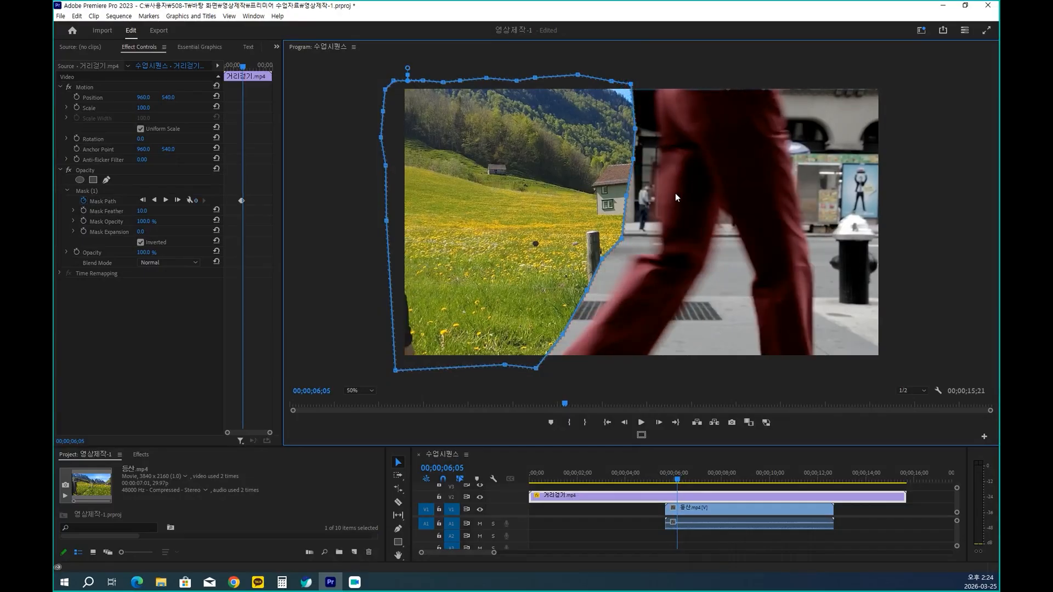
pyautogui.moveTo(565, 333); pyautogui.dragTo(568, 352)
pyautogui.moveTo(587, 291); pyautogui.dragTo(607, 299)
pyautogui.moveTo(602, 259); pyautogui.dragTo(656, 150)
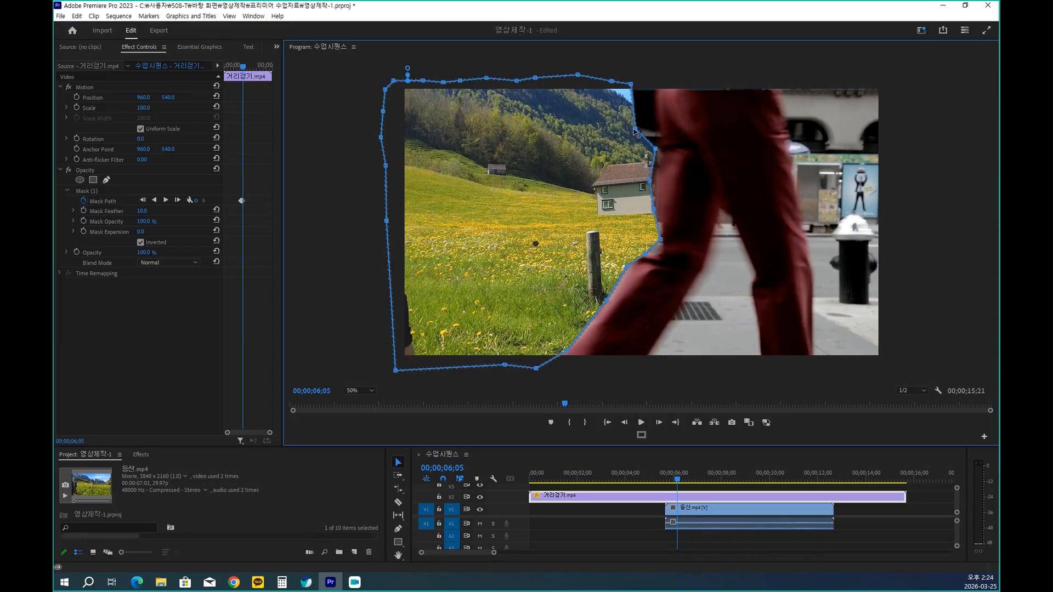
pyautogui.moveTo(635, 128); pyautogui.dragTo(658, 121)
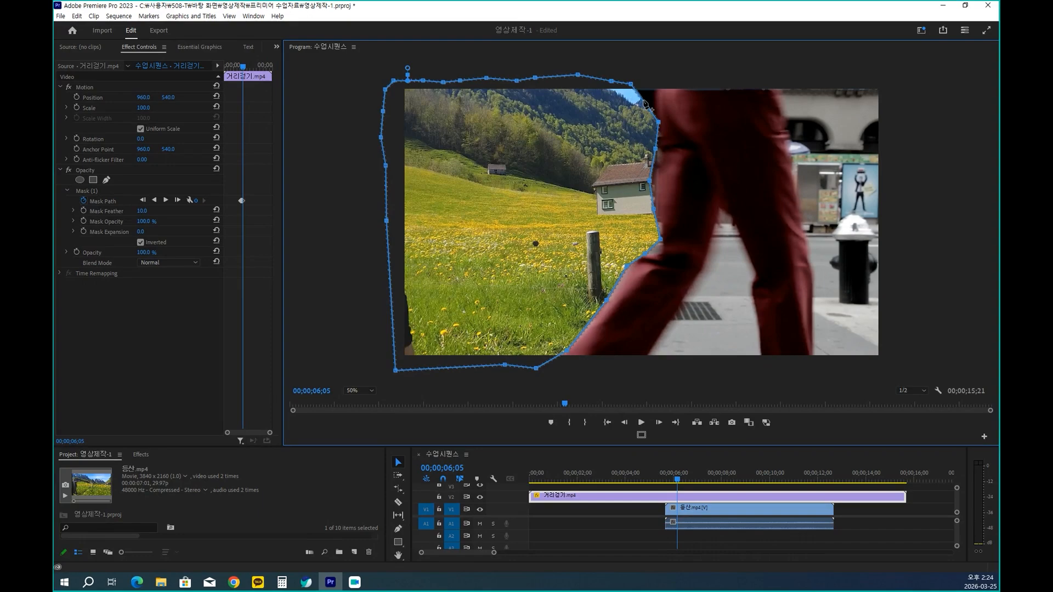
pyautogui.moveTo(631, 84); pyautogui.dragTo(661, 83)
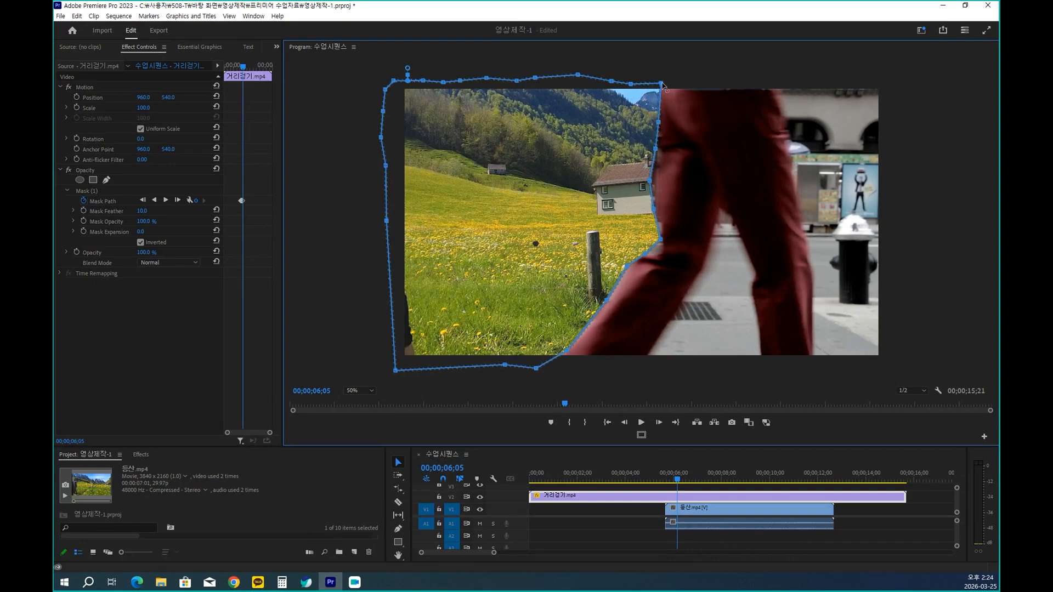
# Advance two frames to 00;00;06;07 and reshape the mask's right edge along the trailing calf, knee hollow and thigh.
pyautogui.press('Right')
pyautogui.press('Right')
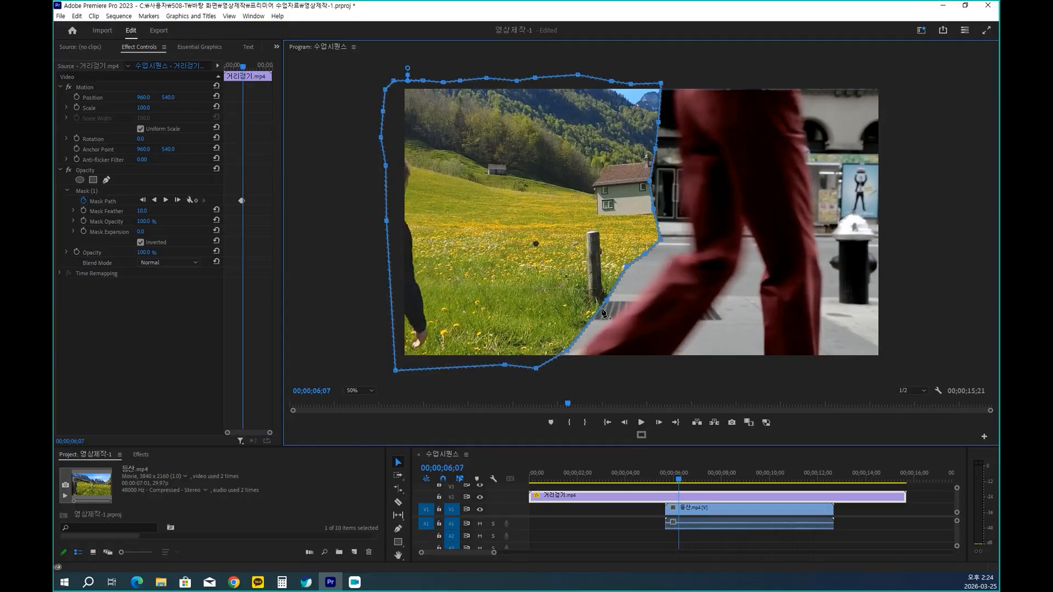
pyautogui.moveTo(608, 303); pyautogui.dragTo(619, 314)
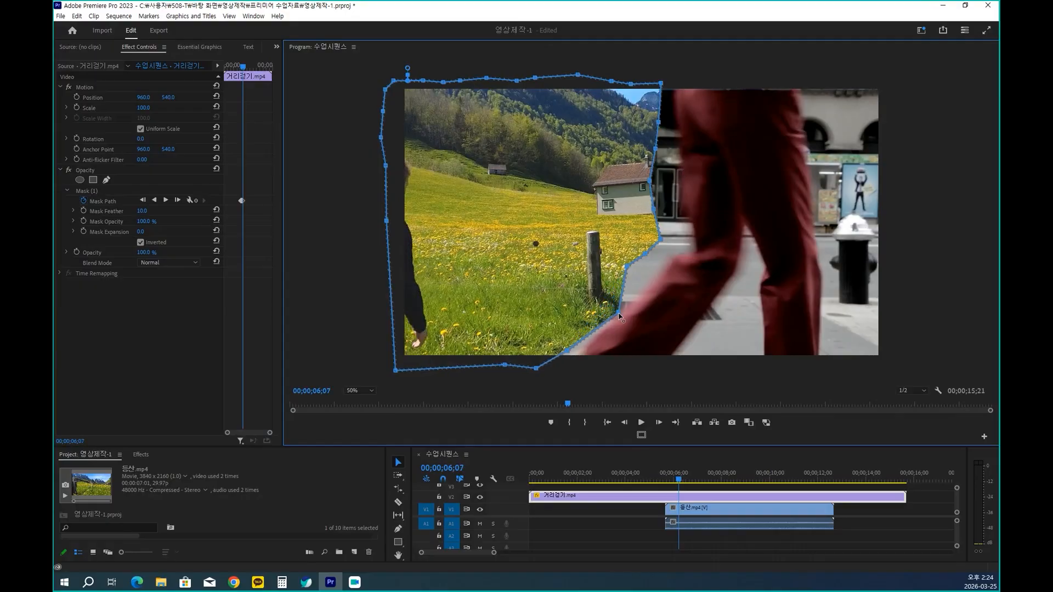
pyautogui.moveTo(566, 351); pyautogui.dragTo(580, 355)
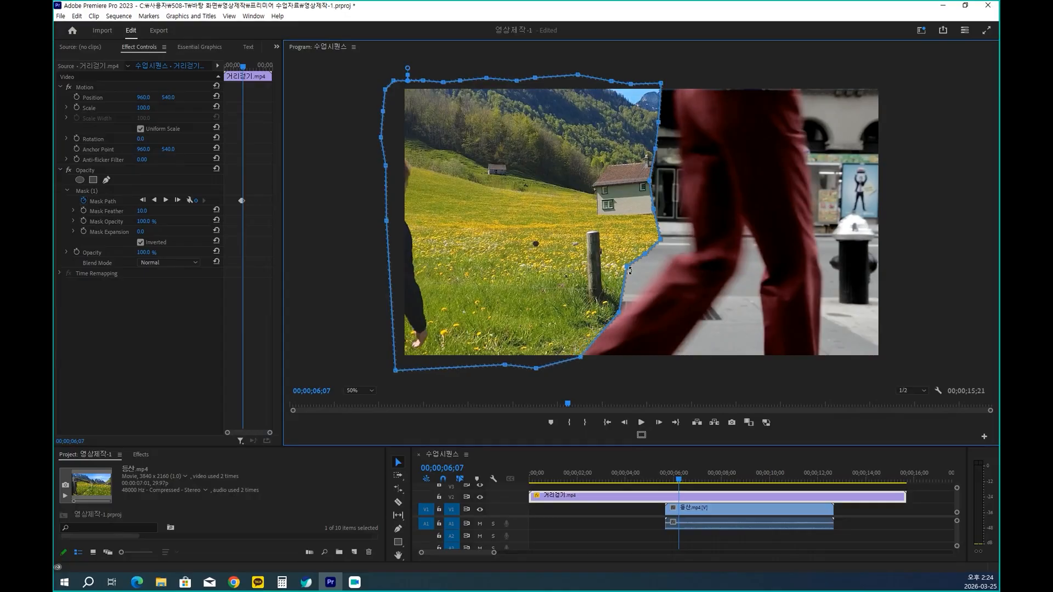
pyautogui.moveTo(628, 268); pyautogui.dragTo(694, 244)
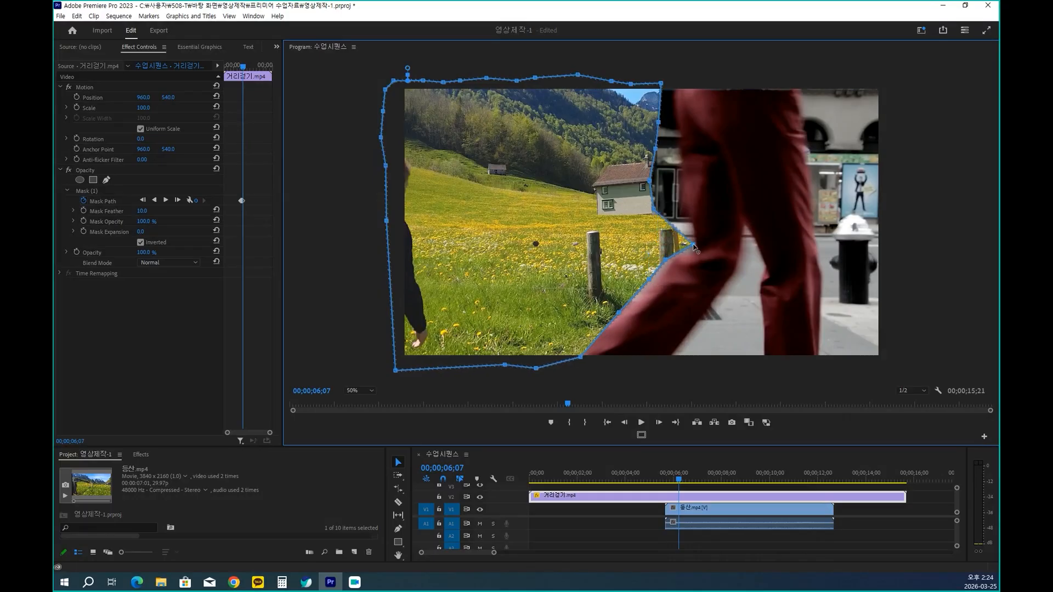
pyautogui.moveTo(668, 208); pyautogui.dragTo(673, 111)
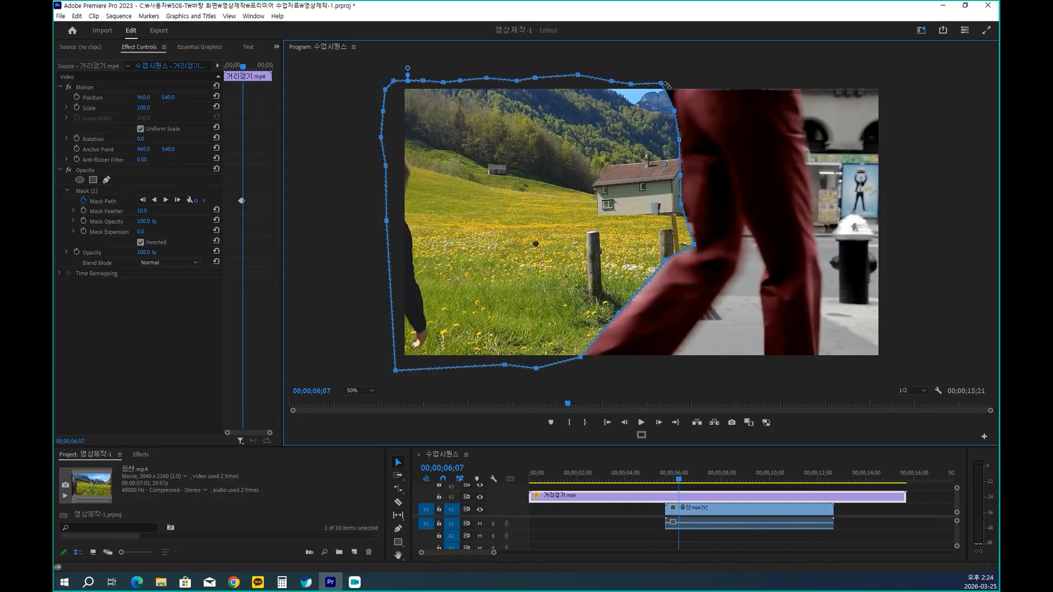
pyautogui.moveTo(660, 84); pyautogui.dragTo(675, 77)
# Advance one frame to 00;00;06;08 and pull the mask's right-edge points to the trailing leg's rear outline.
pyautogui.press('Right')
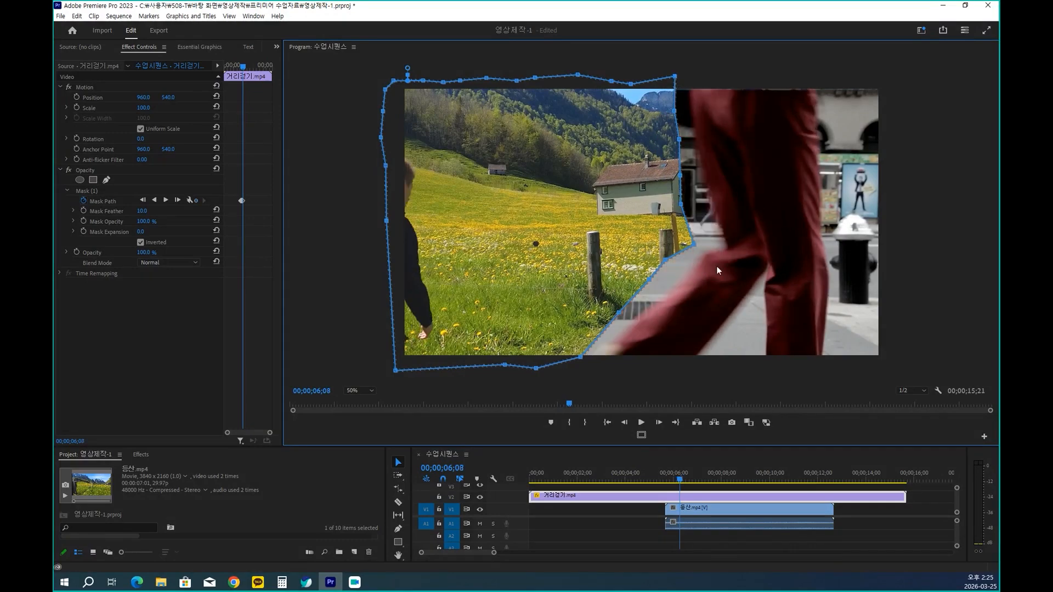
pyautogui.moveTo(619, 312); pyautogui.dragTo(633, 325)
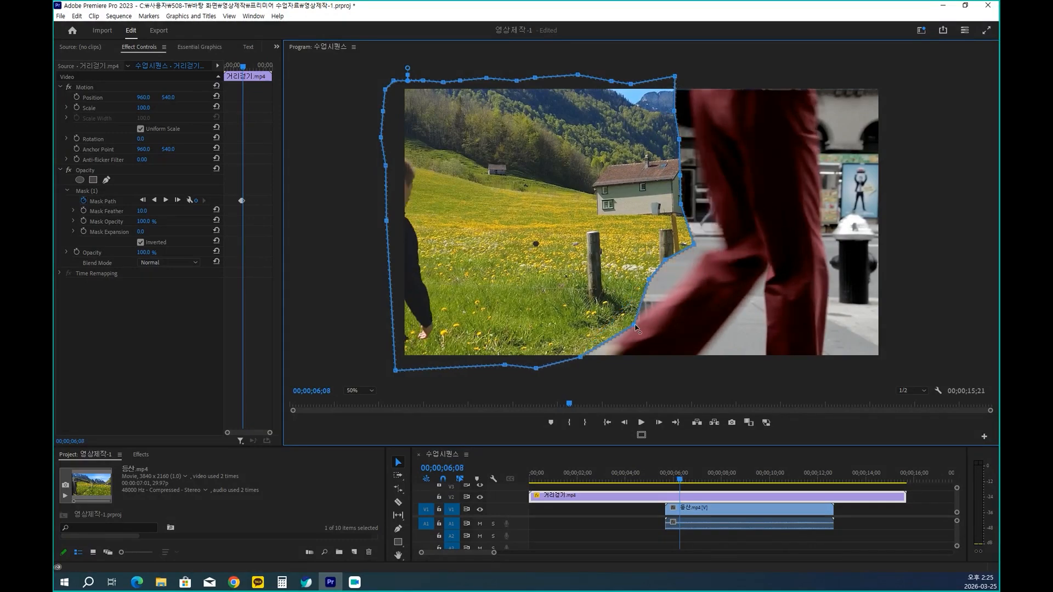
pyautogui.moveTo(583, 358); pyautogui.dragTo(595, 369)
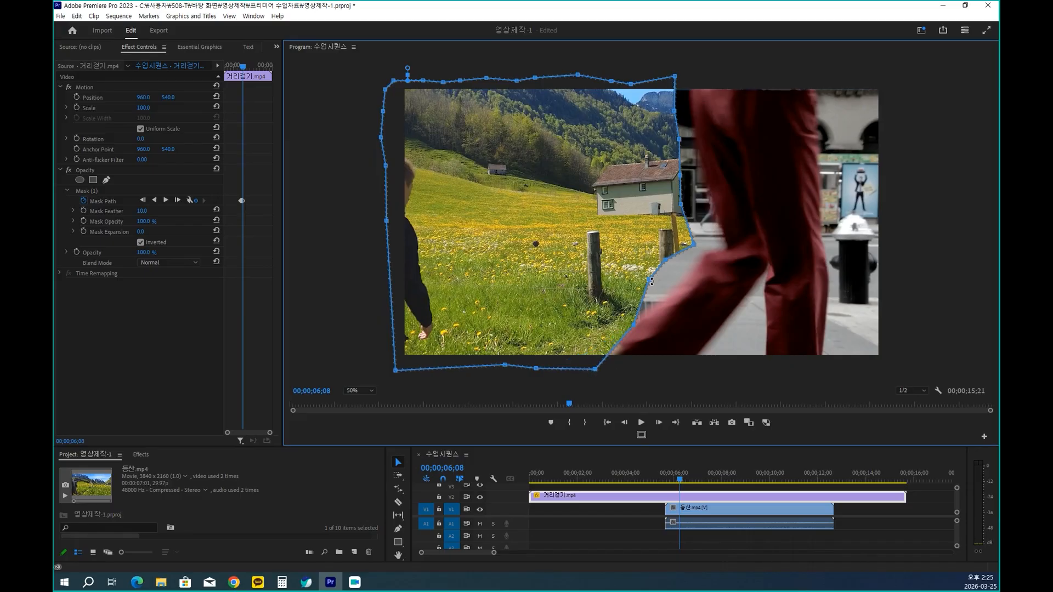
pyautogui.moveTo(651, 281); pyautogui.dragTo(725, 247)
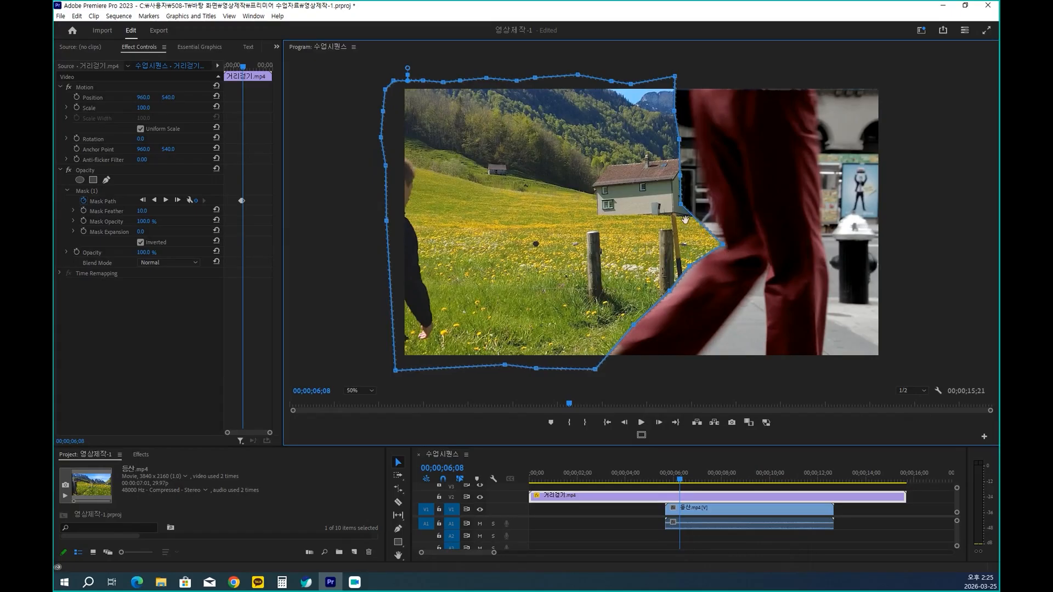
pyautogui.moveTo(695, 221); pyautogui.dragTo(688, 82)
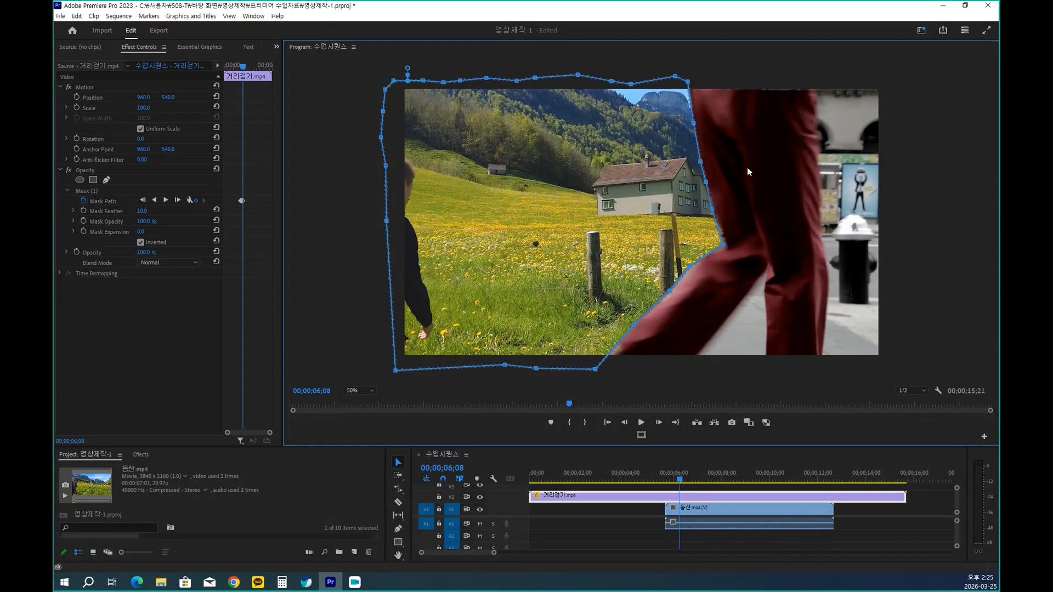
# At 00;00;06;09, extend the mask's bottom edge to the trailing leg and refit its right edge up to the hip.
pyautogui.press('Right')
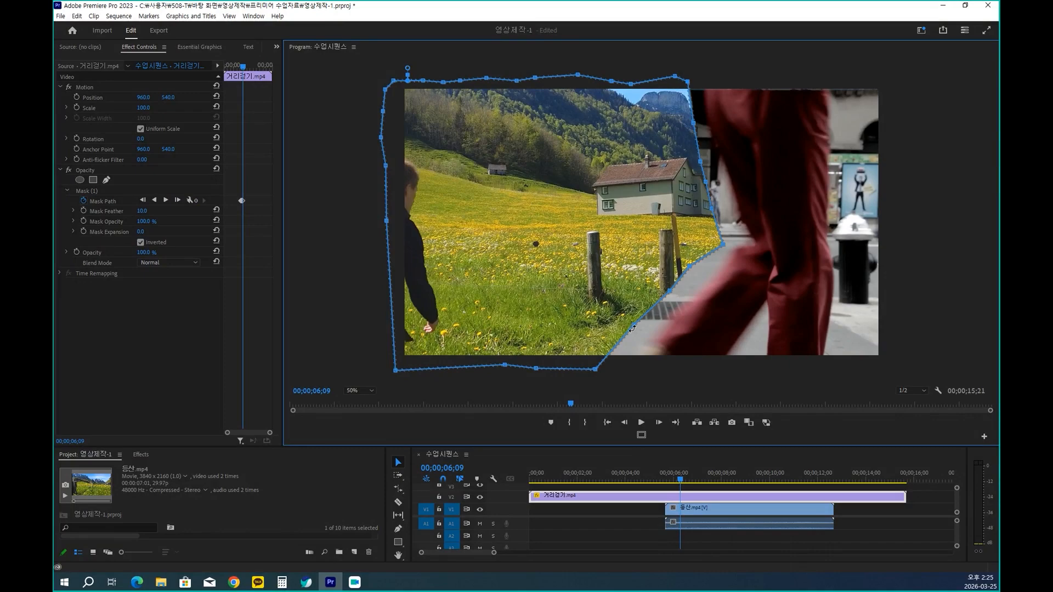
pyautogui.moveTo(636, 328); pyautogui.dragTo(636, 366)
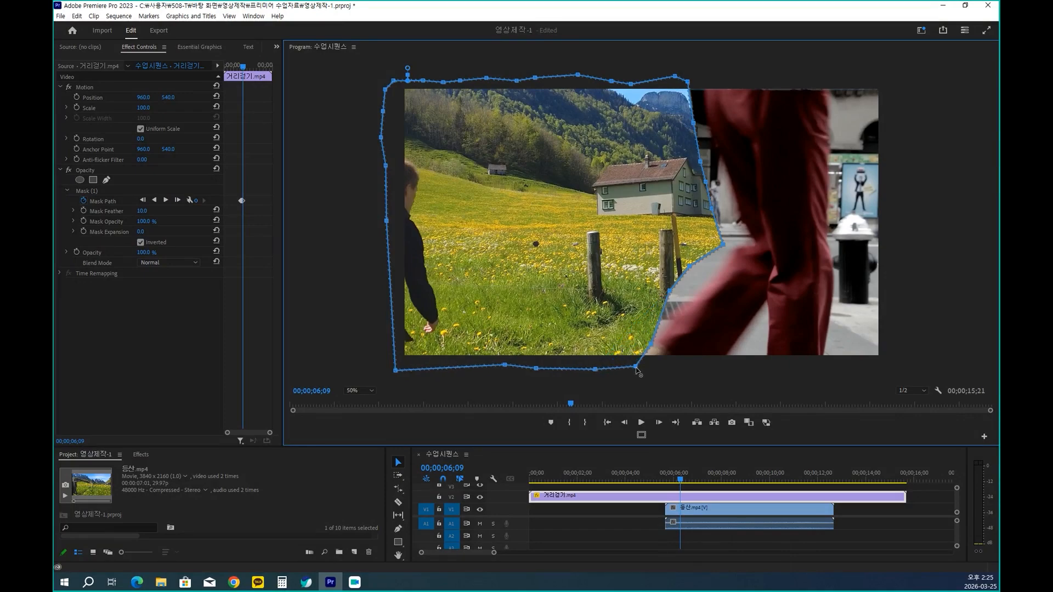
pyautogui.moveTo(671, 294); pyautogui.dragTo(752, 241)
pyautogui.moveTo(711, 208); pyautogui.dragTo(734, 198)
pyautogui.moveTo(705, 181); pyautogui.dragTo(705, 111)
pyautogui.moveTo(687, 82); pyautogui.dragTo(702, 78)
pyautogui.moveTo(651, 344); pyautogui.dragTo(650, 362)
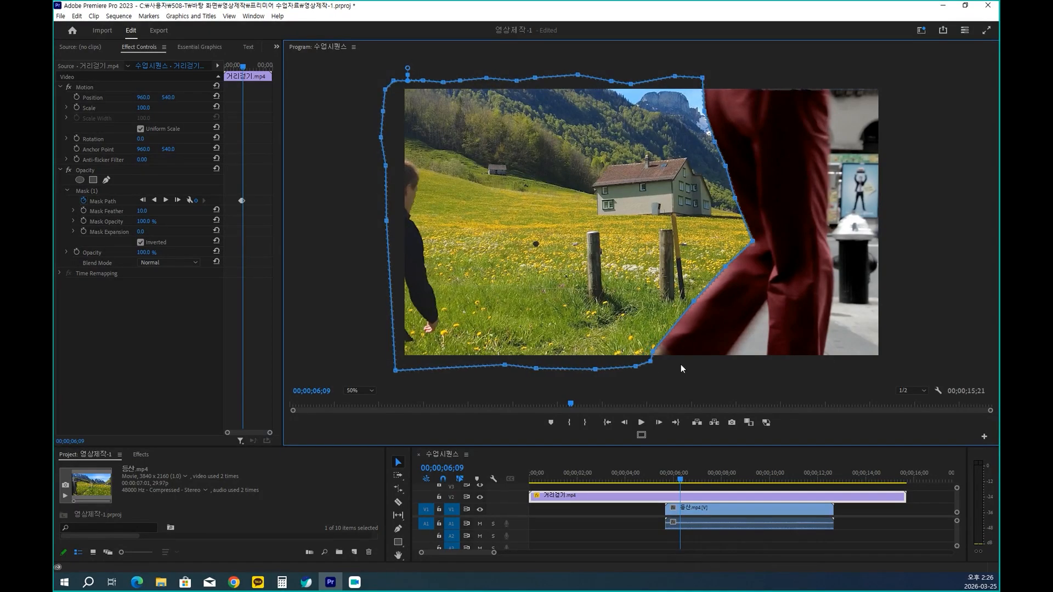
# Advance one frame to 00;00;06;10 and shift the mask's knee, calf and thigh points to the trousers' rear outline.
pyautogui.press('Right')
pyautogui.moveTo(752, 241); pyautogui.dragTo(772, 237)
pyautogui.moveTo(725, 266); pyautogui.dragTo(744, 274)
pyautogui.moveTo(694, 300); pyautogui.dragTo(689, 364)
pyautogui.moveTo(653, 350); pyautogui.dragTo(661, 365)
pyautogui.moveTo(734, 198); pyautogui.dragTo(729, 131)
# At 00;00;06;11, stretch the mask's lower corner to the trouser hem and adjust the points along the leg above it.
pyautogui.press('Right')
pyautogui.moveTo(709, 325); pyautogui.dragTo(739, 354)
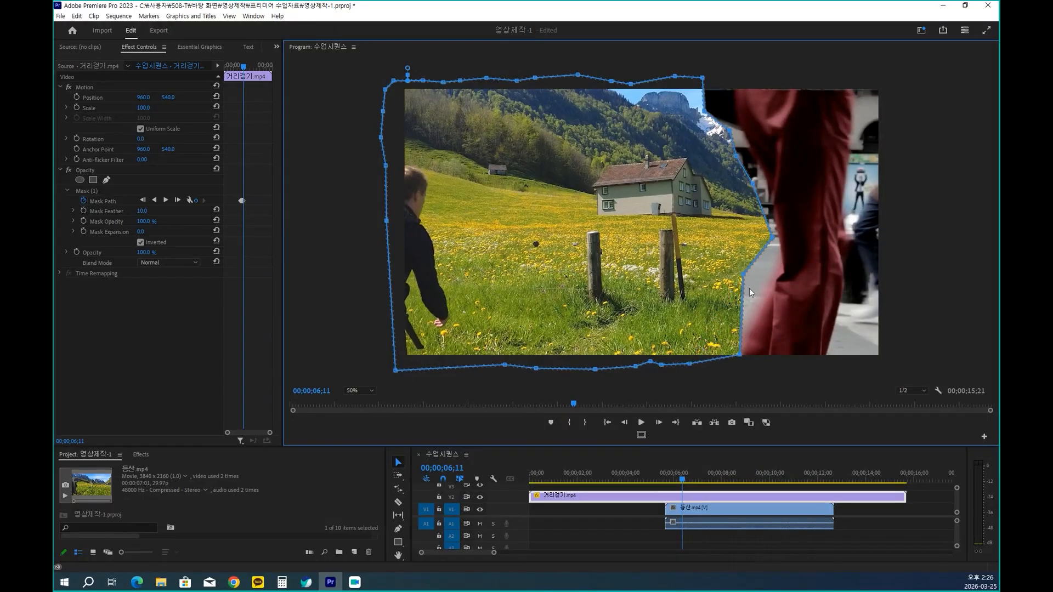
pyautogui.moveTo(743, 274); pyautogui.dragTo(758, 299)
pyautogui.moveTo(772, 237); pyautogui.dragTo(778, 233)
pyautogui.moveTo(753, 184); pyautogui.dragTo(750, 140)
pyautogui.moveTo(729, 131); pyautogui.dragTo(734, 128)
# Advance one frame to 00;00;06;12 and realign the mask's whole right edge with the trousers, from below to above the frame.
pyautogui.press('Right')
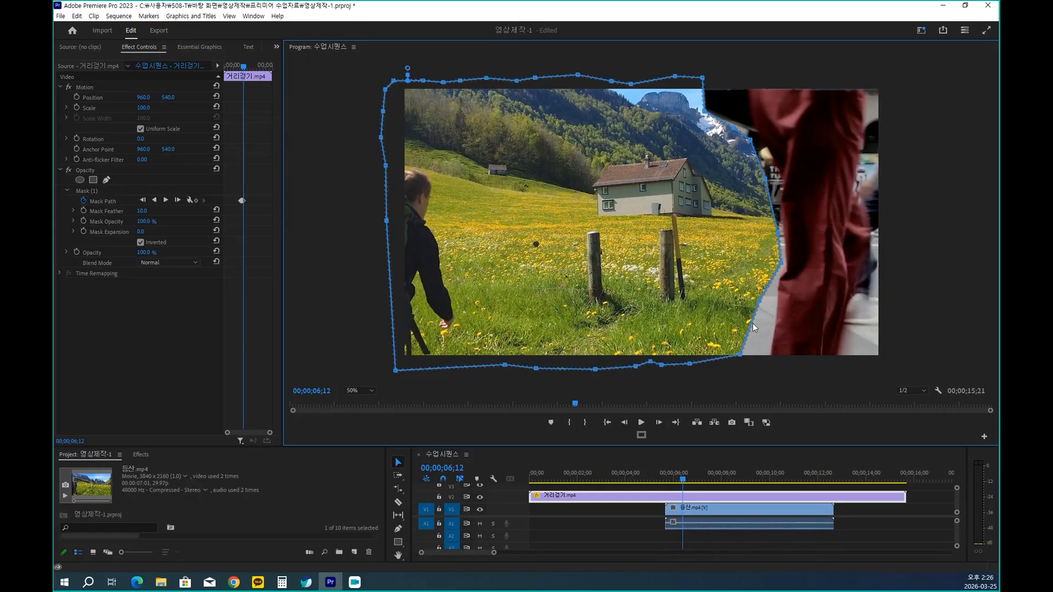
pyautogui.moveTo(754, 327); pyautogui.dragTo(771, 367)
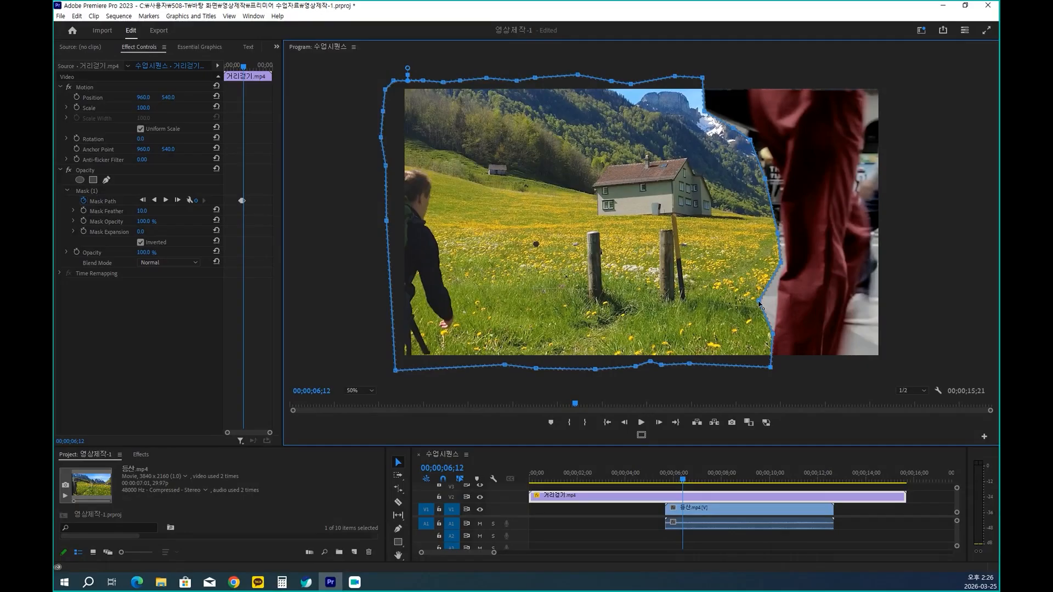
pyautogui.moveTo(758, 303); pyautogui.dragTo(783, 233)
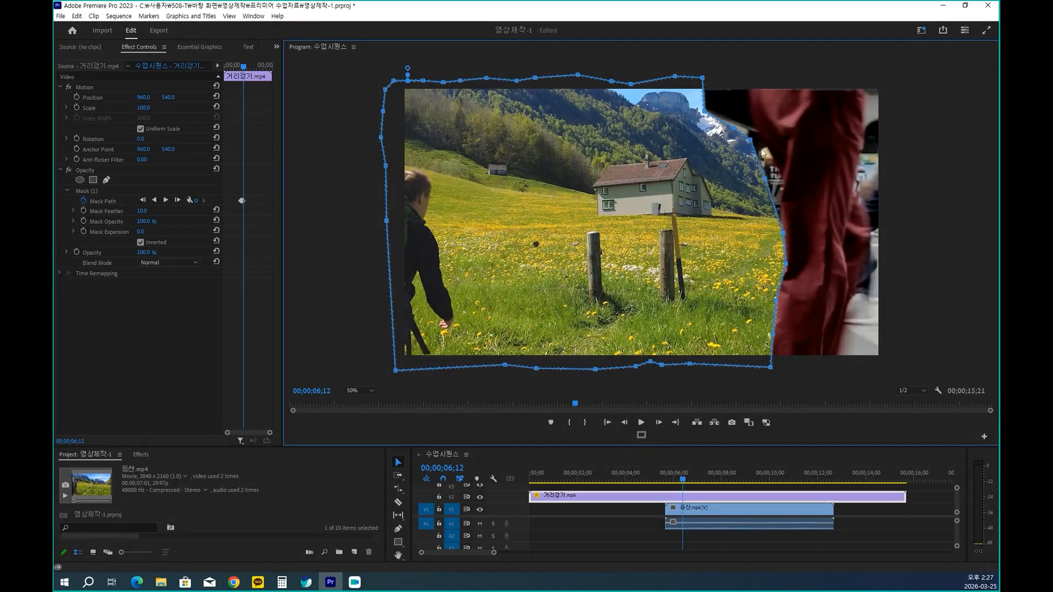
pyautogui.moveTo(765, 175); pyautogui.dragTo(779, 177)
pyautogui.moveTo(750, 140); pyautogui.dragTo(759, 136)
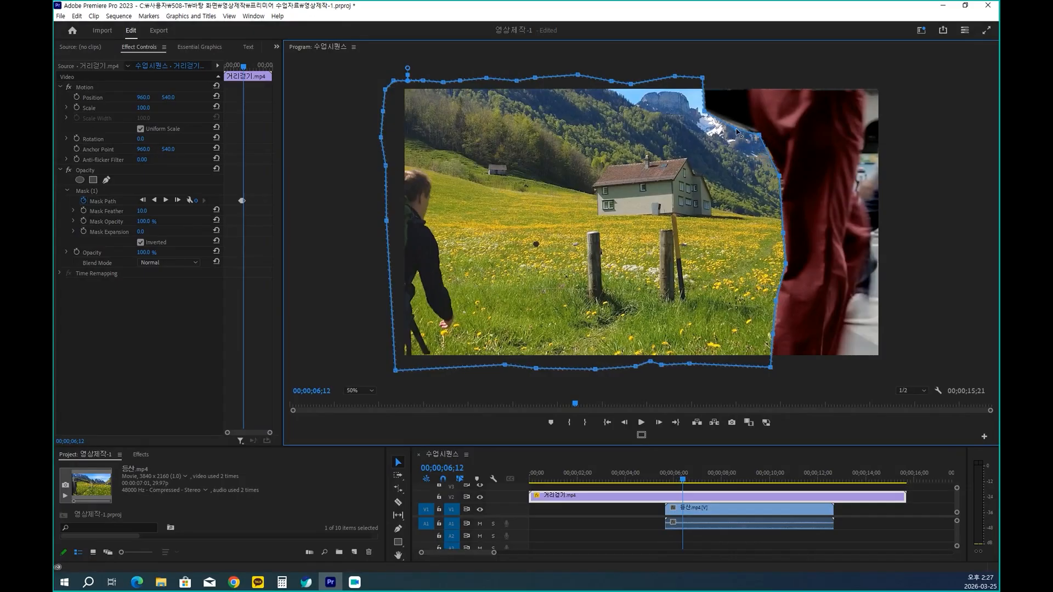
pyautogui.moveTo(736, 132); pyautogui.dragTo(754, 112)
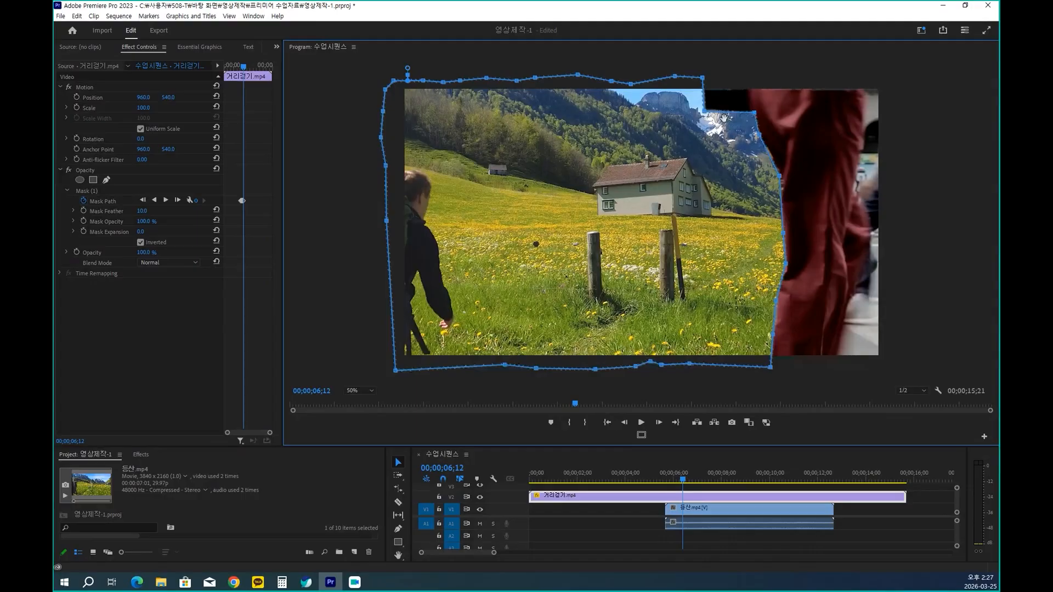
pyautogui.moveTo(708, 113); pyautogui.dragTo(741, 78)
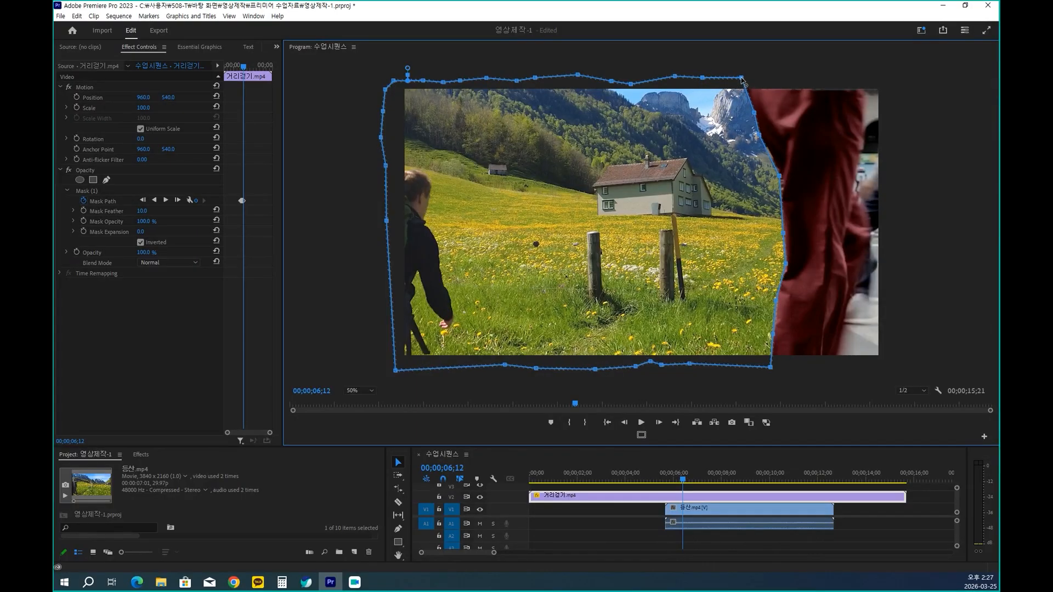
# Advance three frames to 00;00;06;15 and refit the mask's right edge to the leg and hip.
pyautogui.press('Right')
pyautogui.press('Right')
pyautogui.press('Right')
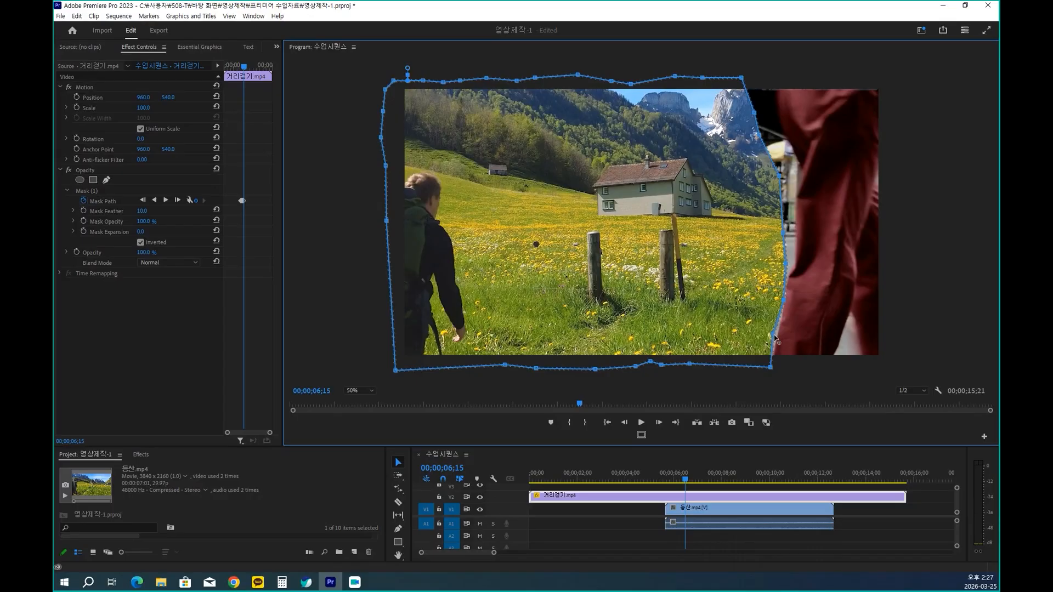
pyautogui.moveTo(775, 334); pyautogui.dragTo(778, 334)
pyautogui.moveTo(786, 264); pyautogui.dragTo(781, 122)
pyautogui.moveTo(753, 112); pyautogui.dragTo(775, 82)
# Advance two frames to 00;00;06;17 and fit the mask's right-edge points to the trousers from the waist down to the hem.
pyautogui.press('Right')
pyautogui.press('Right')
pyautogui.moveTo(798, 162); pyautogui.dragTo(822, 162)
pyautogui.moveTo(781, 122); pyautogui.dragTo(799, 111)
pyautogui.moveTo(775, 82); pyautogui.dragTo(812, 75)
pyautogui.moveTo(794, 194); pyautogui.dragTo(824, 179)
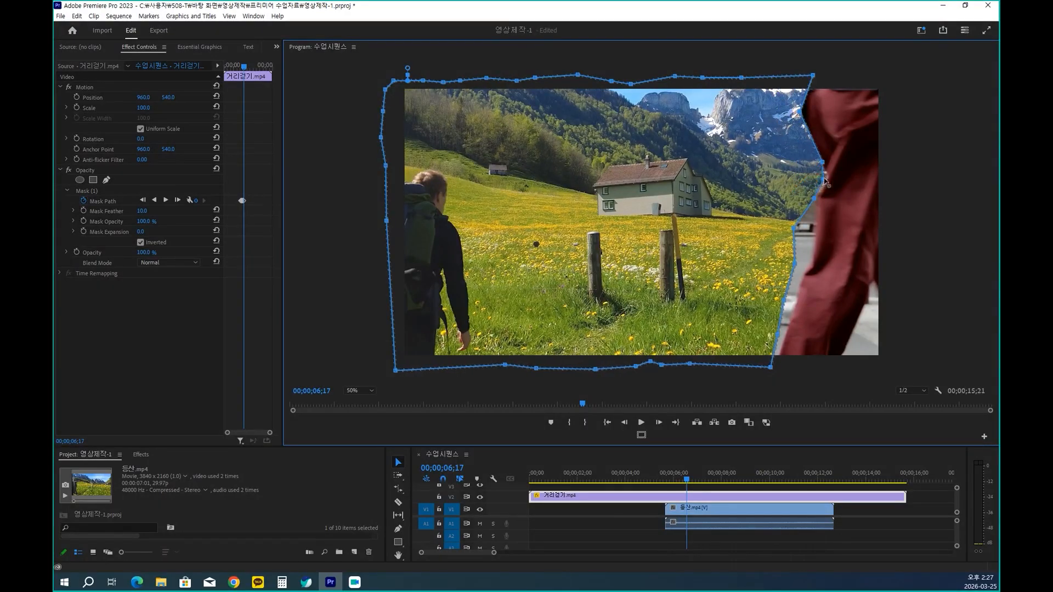
pyautogui.moveTo(794, 229); pyautogui.dragTo(811, 230)
pyautogui.moveTo(794, 270); pyautogui.dragTo(792, 303)
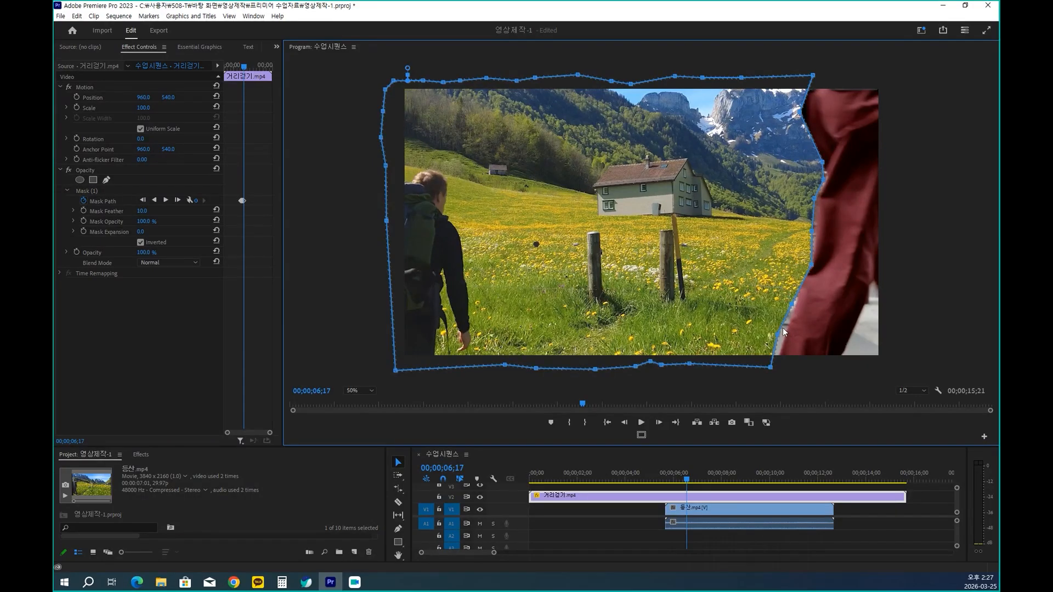
pyautogui.moveTo(782, 329); pyautogui.dragTo(786, 330)
pyautogui.moveTo(778, 337); pyautogui.dragTo(784, 344)
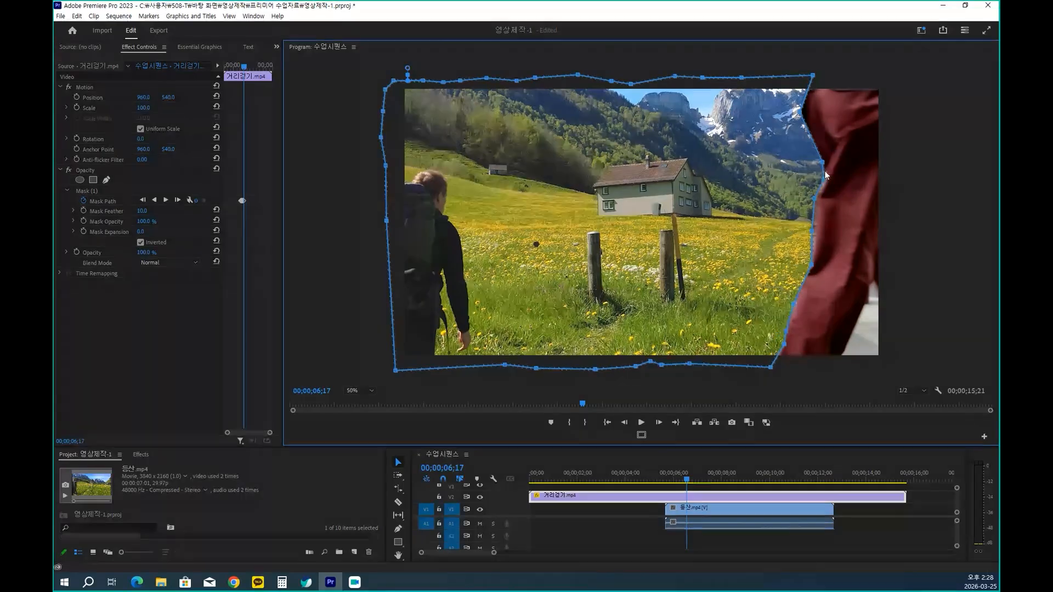
# Advance three frames past 00;00;06;17 and move the mask's right-edge points over to the departing leg.
pyautogui.press('Right')
pyautogui.press('Right')
pyautogui.press('Right')
pyautogui.moveTo(822, 179); pyautogui.dragTo(856, 159)
pyautogui.moveTo(801, 112); pyautogui.dragTo(839, 85)
pyautogui.moveTo(814, 198); pyautogui.dragTo(821, 278)
pyautogui.moveTo(794, 304); pyautogui.dragTo(798, 348)
# Advance one more frame and push the mask's upper right-edge points toward the frame's right border.
pyautogui.press('Right')
pyautogui.moveTo(820, 277); pyautogui.dragTo(867, 221)
pyautogui.moveTo(850, 182); pyautogui.dragTo(873, 172)
pyautogui.moveTo(855, 159); pyautogui.dragTo(862, 154)
pyautogui.moveTo(838, 85); pyautogui.dragTo(857, 77)
# On the following frame, move the mask's upper right points beyond the frame border and refit the lower points to the leg.
pyautogui.press('Right')
pyautogui.hotkey('ctrl', 'z')
pyautogui.moveTo(862, 154); pyautogui.dragTo(886, 102)
pyautogui.moveTo(873, 171); pyautogui.dragTo(896, 195)
pyautogui.moveTo(874, 92); pyautogui.dragTo(882, 81)
pyautogui.moveTo(866, 221); pyautogui.dragTo(866, 271)
pyautogui.moveTo(840, 283); pyautogui.dragTo(829, 327)
pyautogui.moveTo(848, 302); pyautogui.dragTo(816, 344)
pyautogui.moveTo(799, 348); pyautogui.dragTo(804, 359)
# Advance one frame and shift the mask's lower right points outward to the remaining part of the trouser leg.
pyautogui.press('Right')
pyautogui.moveTo(853, 306); pyautogui.dragTo(865, 318)
pyautogui.moveTo(866, 272); pyautogui.dragTo(884, 282)
pyautogui.moveTo(829, 327); pyautogui.dragTo(818, 347)
# Advance another frame and pull the mask's right-side points well outside the frame, keeping the lower edge on the leg.
pyautogui.press('Right')
pyautogui.moveTo(865, 318); pyautogui.dragTo(874, 326)
pyautogui.moveTo(884, 281); pyautogui.dragTo(922, 299)
pyautogui.moveTo(818, 347); pyautogui.dragTo(838, 343)
# At 00;00;06;25, move the mask's remaining lower right points below and outside the frame so the mask encloses the whole picture.
pyautogui.press('Right')
pyautogui.moveTo(873, 327); pyautogui.dragTo(894, 364)
pyautogui.moveTo(839, 342); pyautogui.dragTo(839, 361)
pyautogui.moveTo(822, 351); pyautogui.dragTo(803, 365)
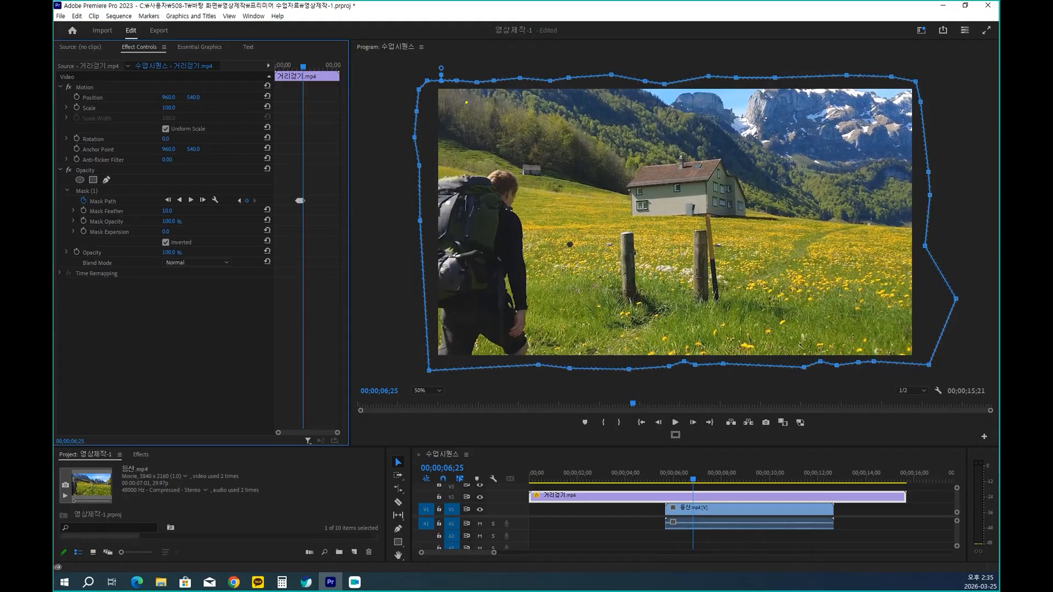
pyautogui.moveTo(443, 96); pyautogui.dragTo(517, 98)
pyautogui.moveTo(456, 84); pyautogui.dragTo(497, 73)
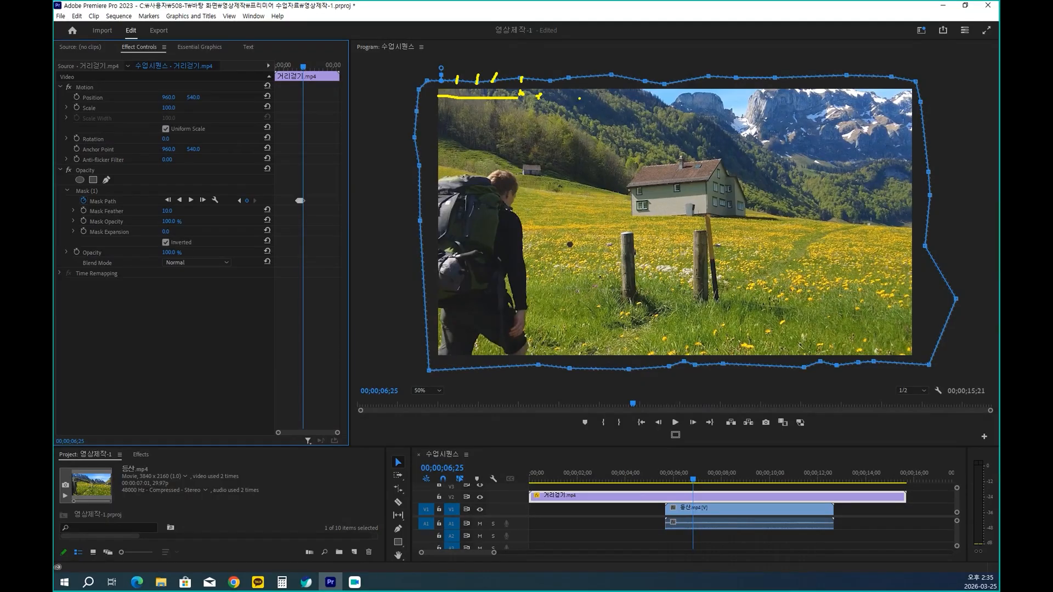
pyautogui.moveTo(540, 97); pyautogui.dragTo(609, 91)
pyautogui.moveTo(540, 88); pyautogui.dragTo(550, 92)
pyautogui.press('Escape')
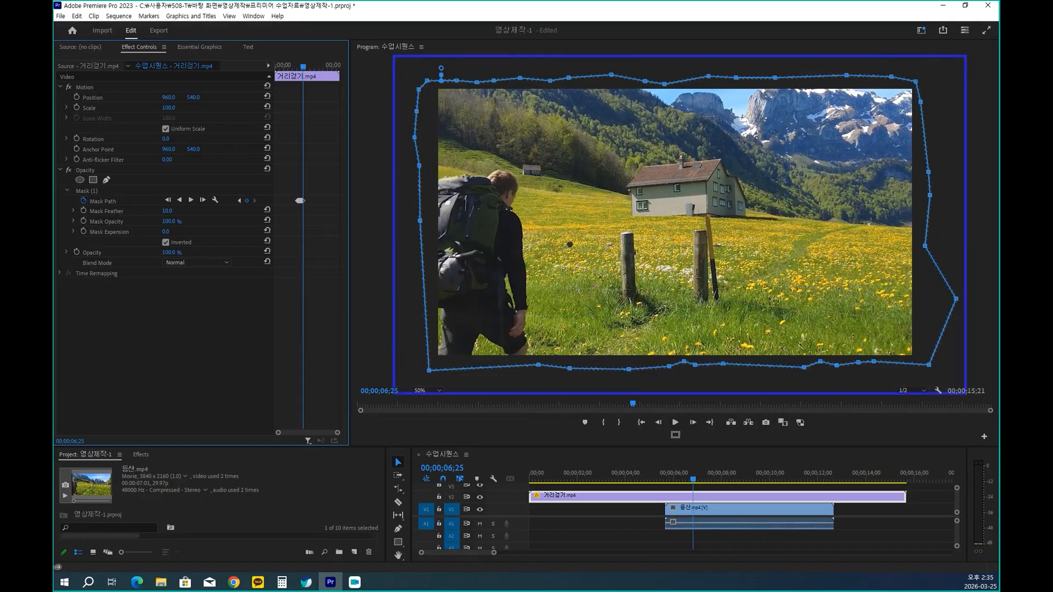
# Enlarge the timeline area upward and set the program preview's zoom to Fit.
pyautogui.moveTo(396, 201)
pyautogui.mouseDown()
pyautogui.moveTo(396, 223)
pyautogui.moveTo(405, 212)
pyautogui.moveTo(407, 225)
pyautogui.moveTo(381, 207)
pyautogui.moveTo(423, 202)
pyautogui.moveTo(405, 222)
pyautogui.mouseUp()
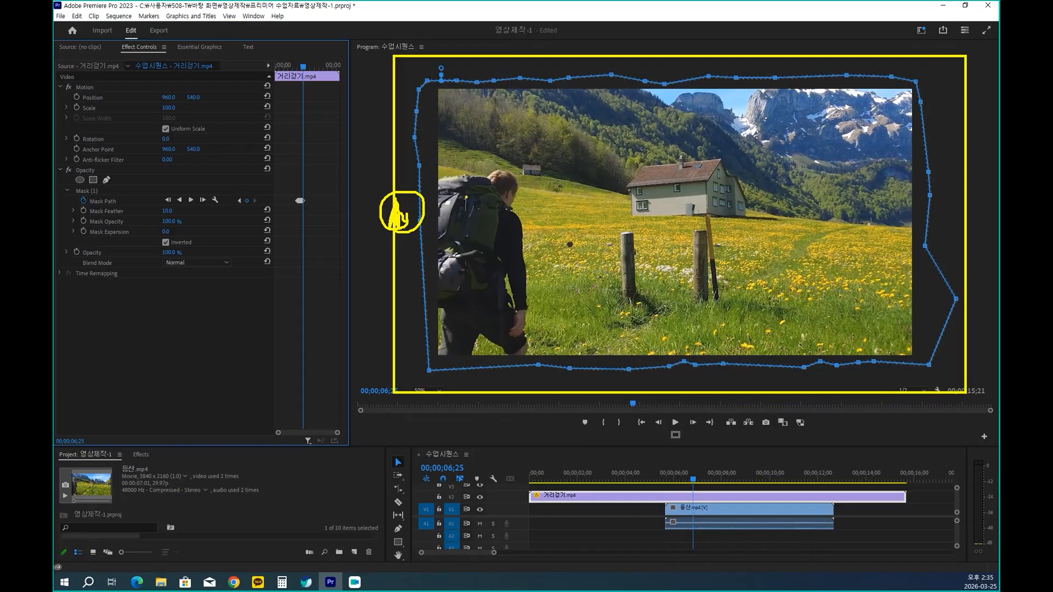
pyautogui.press('Escape')
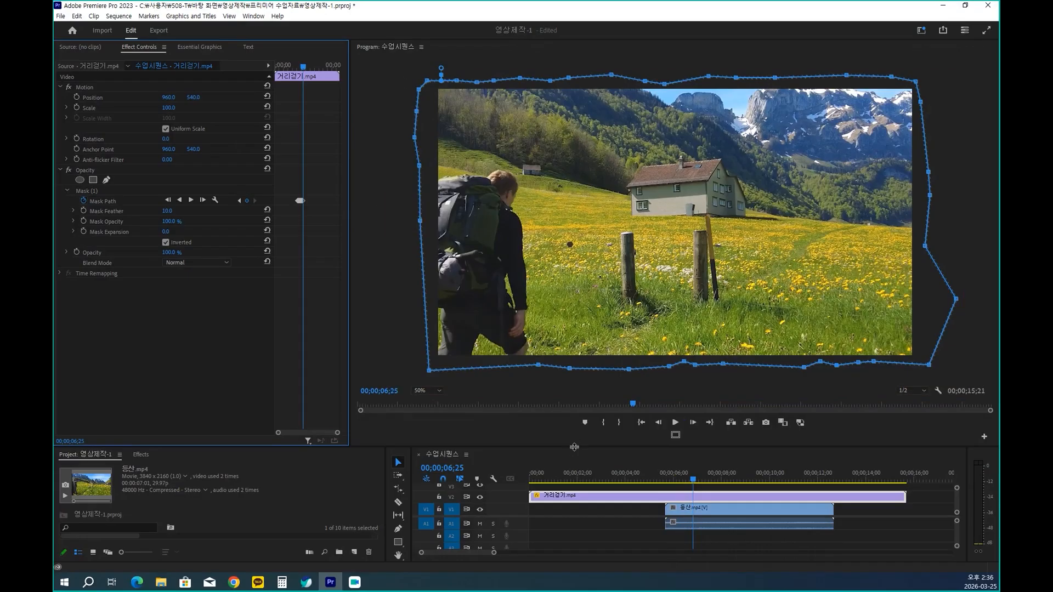
pyautogui.moveTo(574, 448); pyautogui.dragTo(574, 341)
pyautogui.click(433, 285)
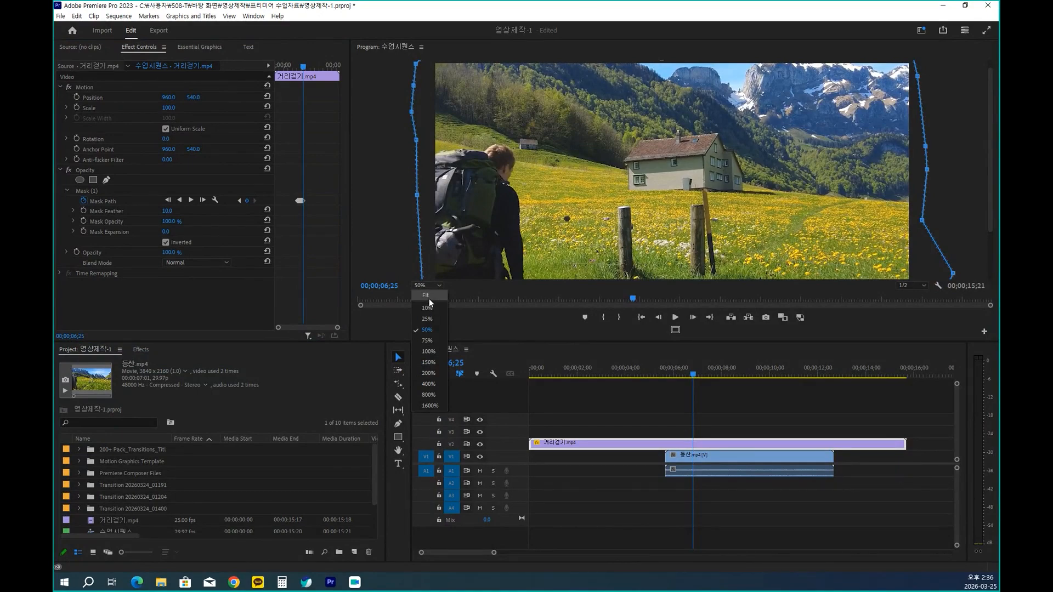
pyautogui.click(428, 298)
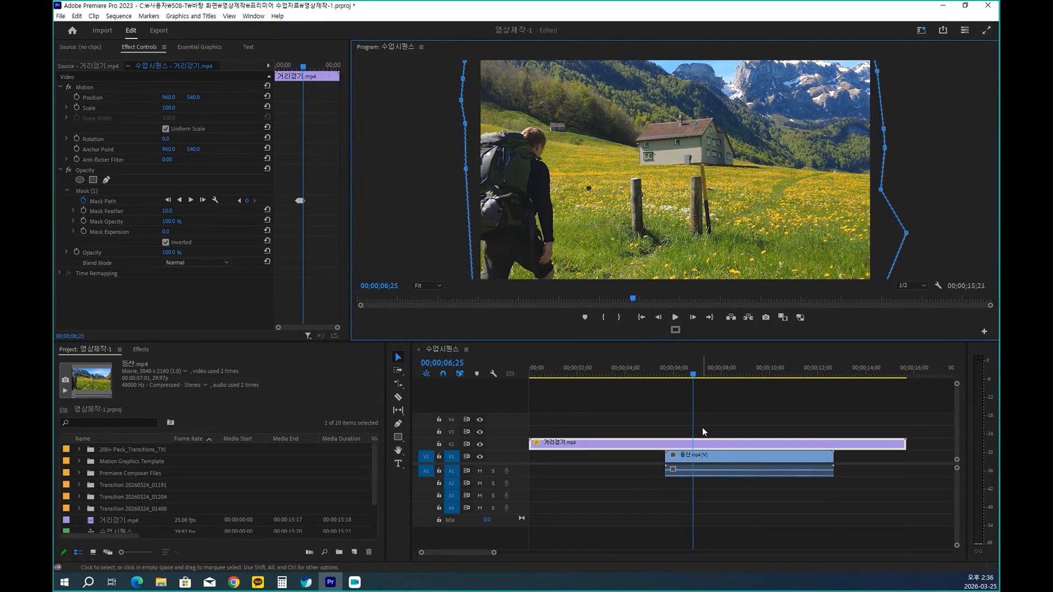
# Advance to 00;00;06;26 and trim the end of the street clip 거리걷기.mp4 on V2 back to that frame.
pyautogui.moveTo(693, 367); pyautogui.dragTo(696, 591)
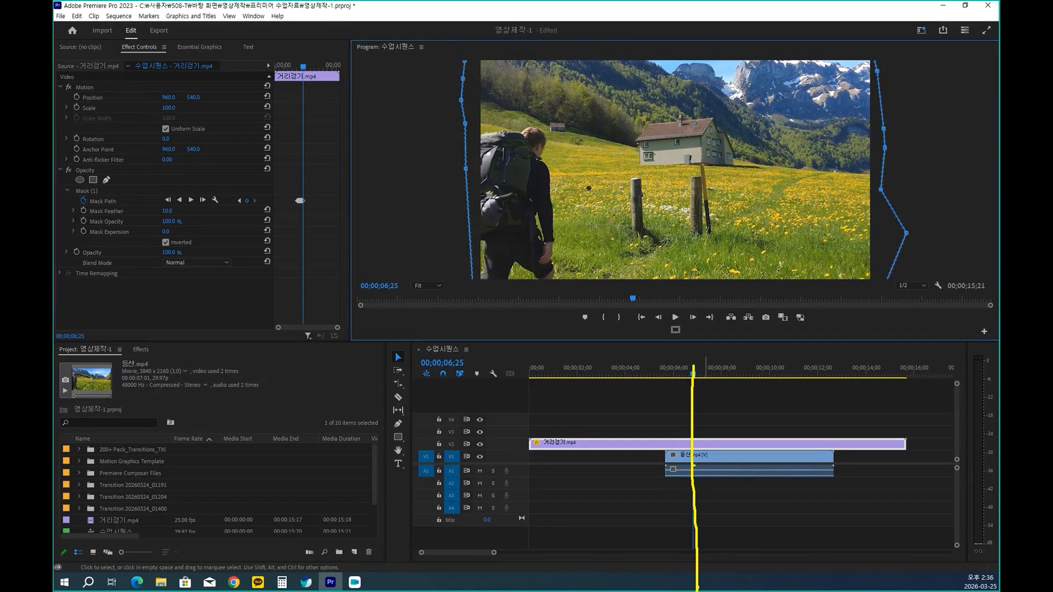
pyautogui.moveTo(707, 465)
pyautogui.mouseDown()
pyautogui.moveTo(829, 468)
pyautogui.moveTo(814, 481)
pyautogui.mouseUp()
pyautogui.press('Escape')
pyautogui.click(713, 423)
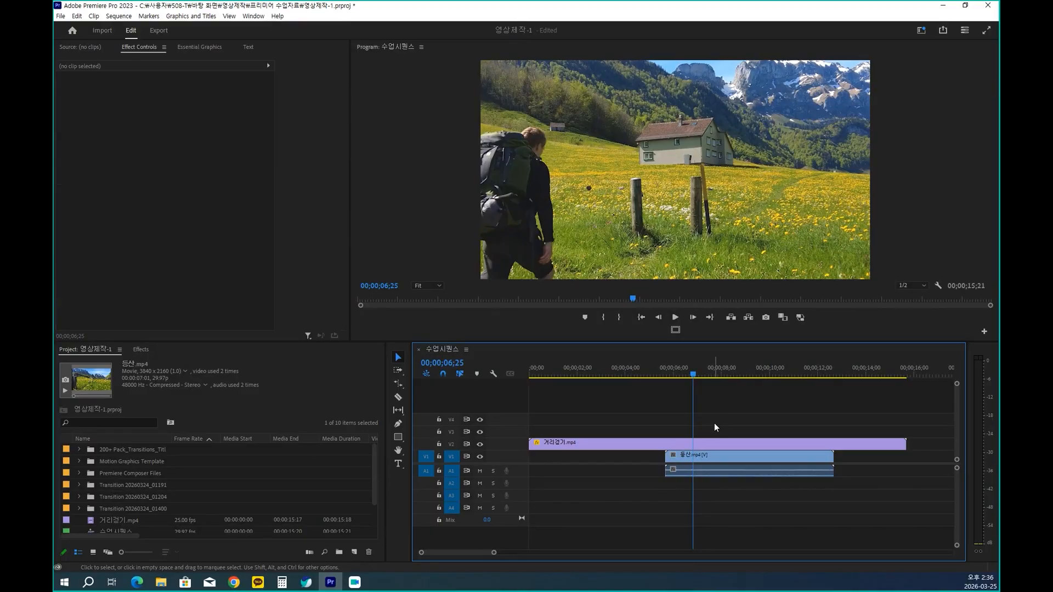
pyautogui.press('Right')
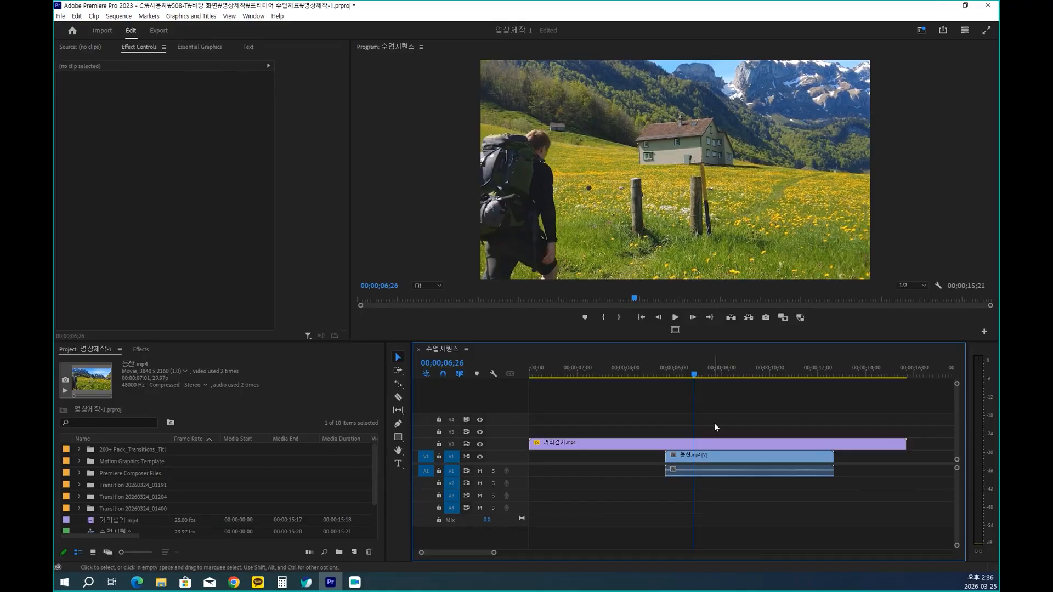
pyautogui.click(716, 442)
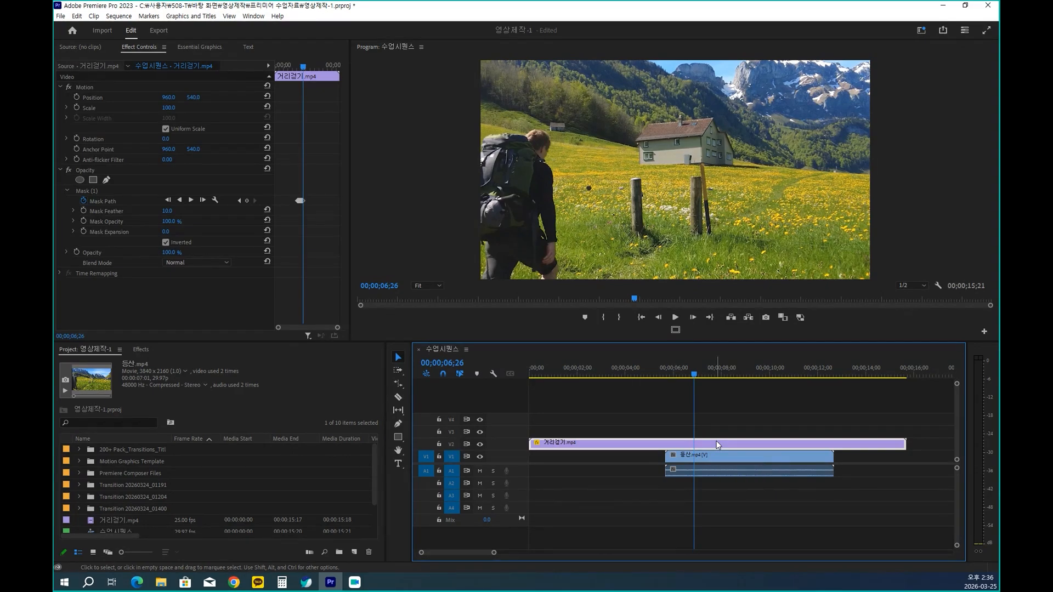
pyautogui.moveTo(904, 443); pyautogui.dragTo(693, 443)
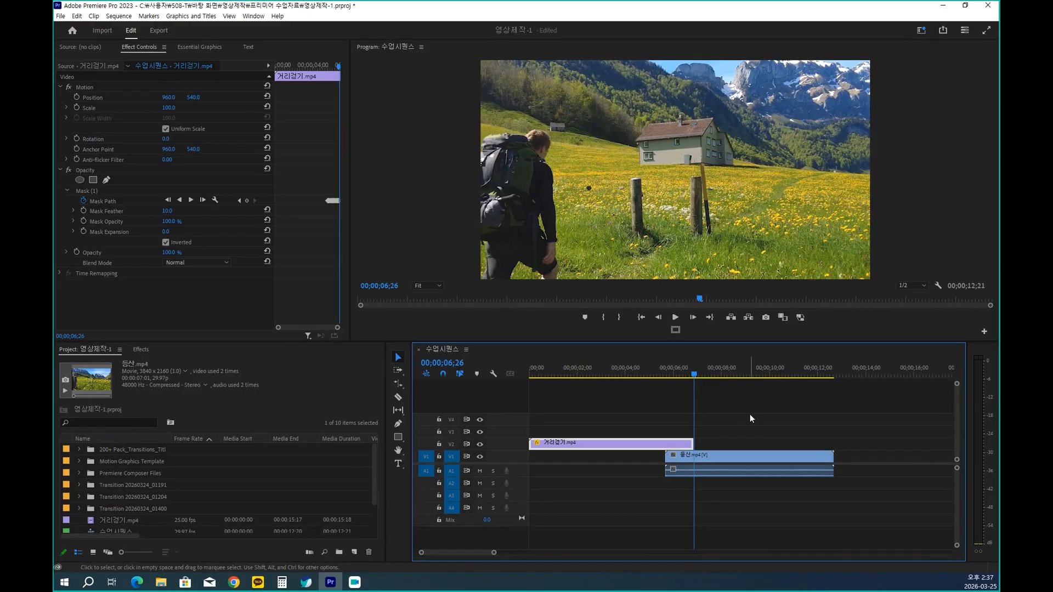
# Go to 00;00;05;20 and check the masked area behind the red trousers at the picture's left edge.
pyautogui.click(462, 364)
pyautogui.write('5.20')
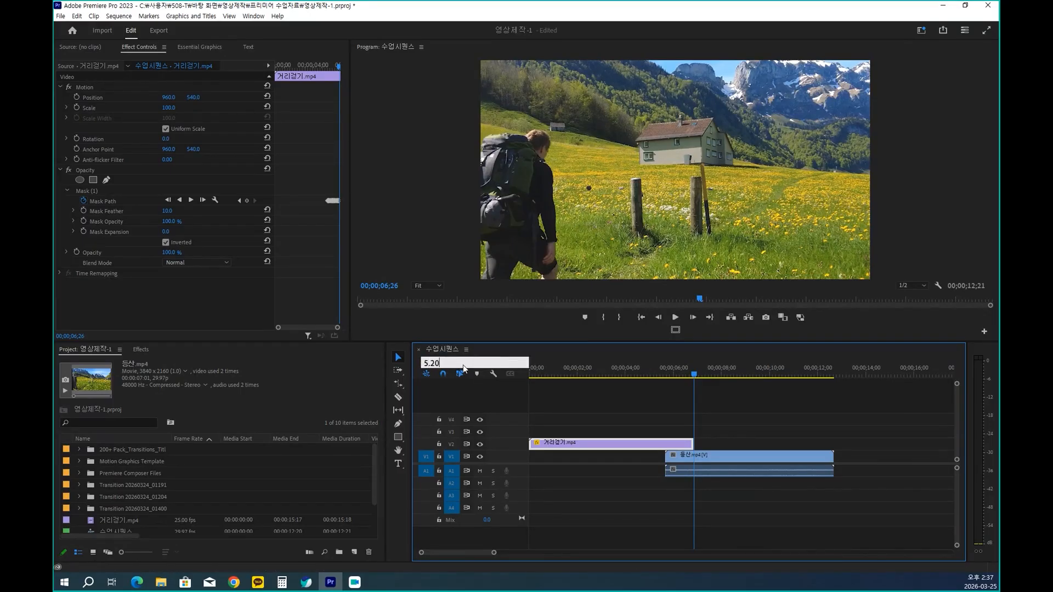
pyautogui.press('Return')
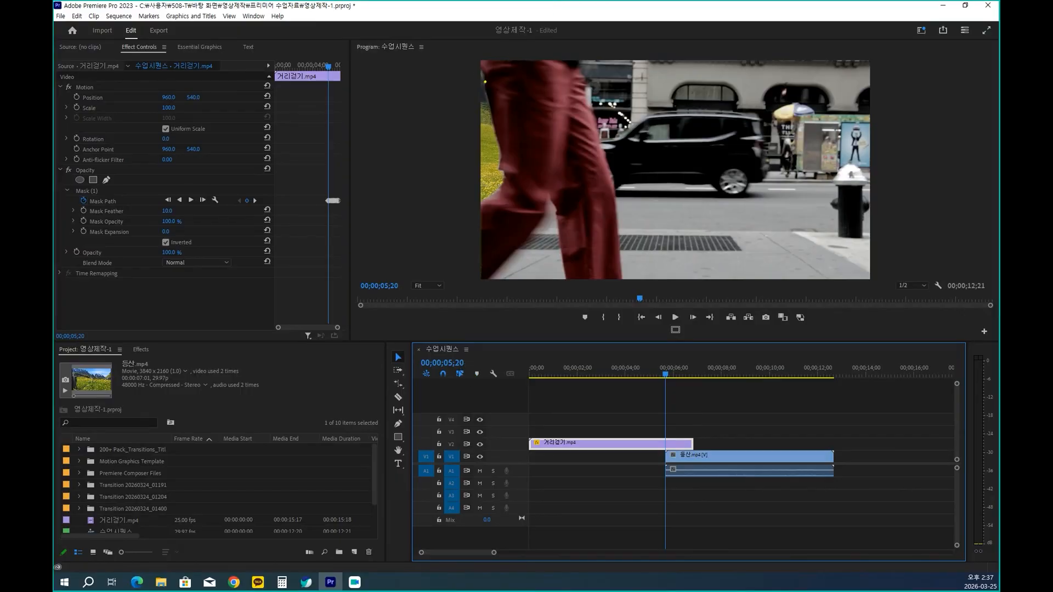
pyautogui.moveTo(476, 70); pyautogui.dragTo(499, 130)
pyautogui.moveTo(503, 173)
pyautogui.mouseDown()
pyautogui.moveTo(459, 176)
pyautogui.moveTo(456, 81)
pyautogui.mouseUp()
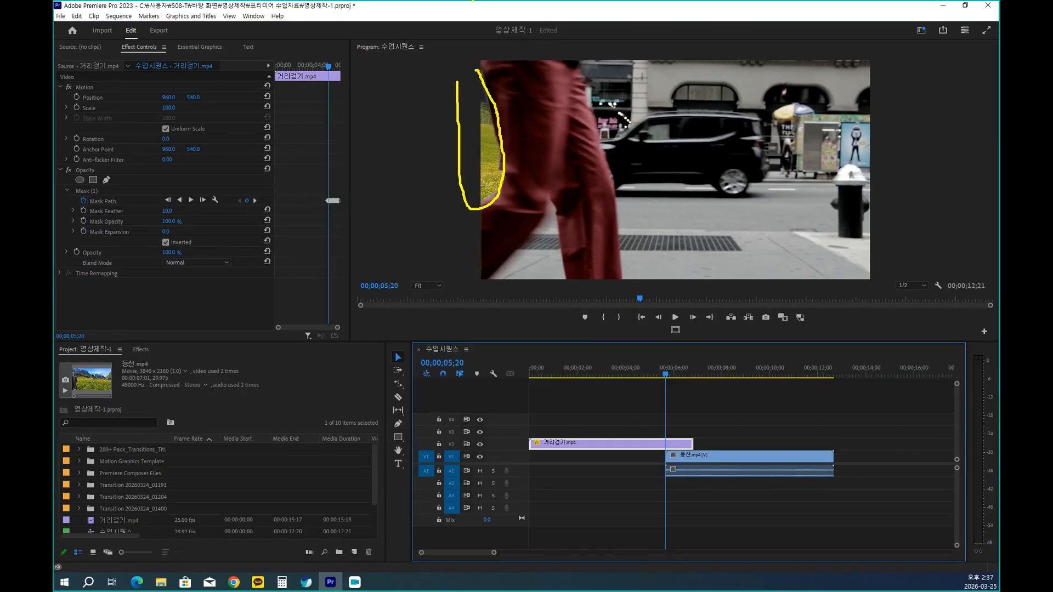
pyautogui.press('Escape')
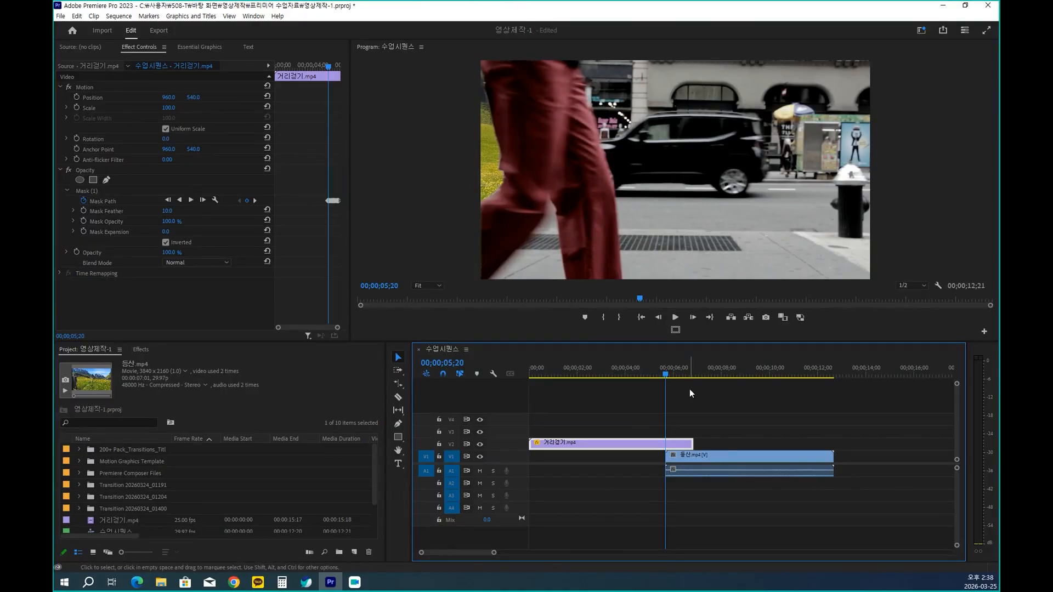
# Go back frame by frame to 00;00;05;08 and examine the masked area in the frames before the transition.
pyautogui.press('Left')
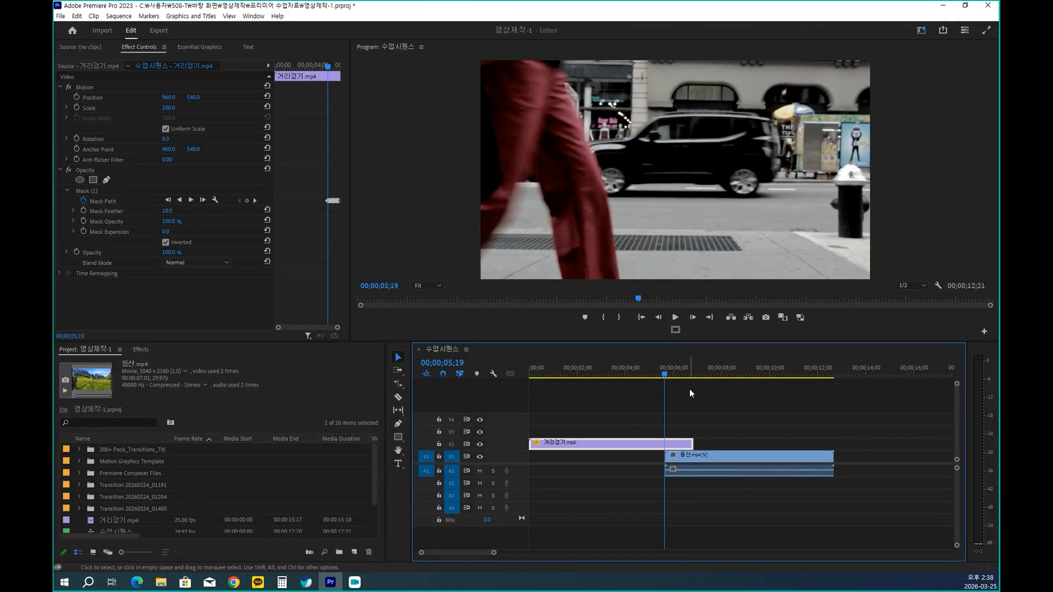
pyautogui.press('Left')
pyautogui.press('Left')
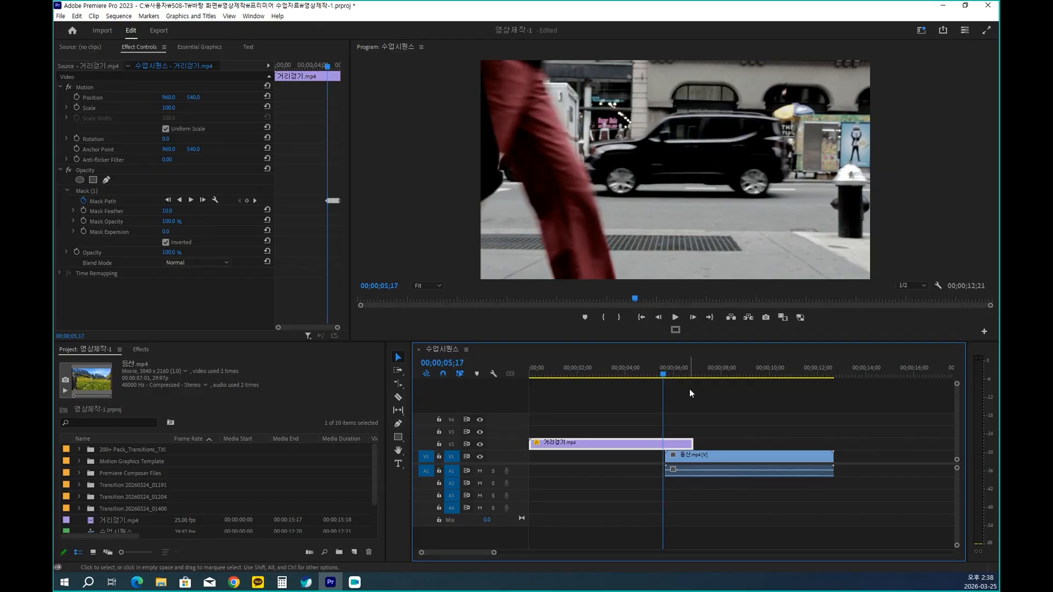
pyautogui.press('Left')
pyautogui.press('Left')
pyautogui.press('Left')
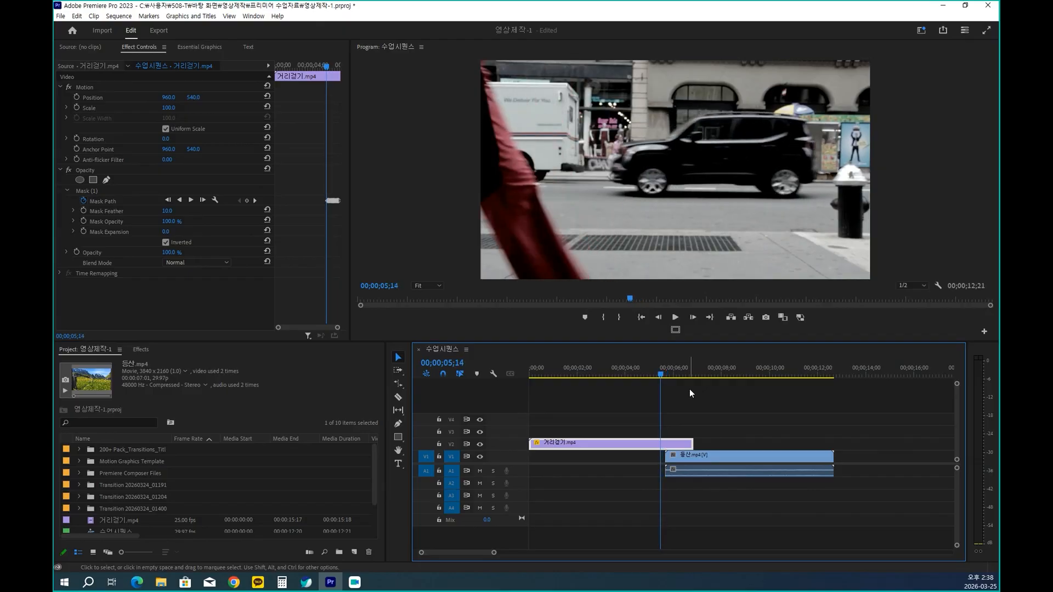
pyautogui.press('Left')
pyautogui.press('Left')
pyautogui.press('Left')
pyautogui.press('Left')
pyautogui.press('Left')
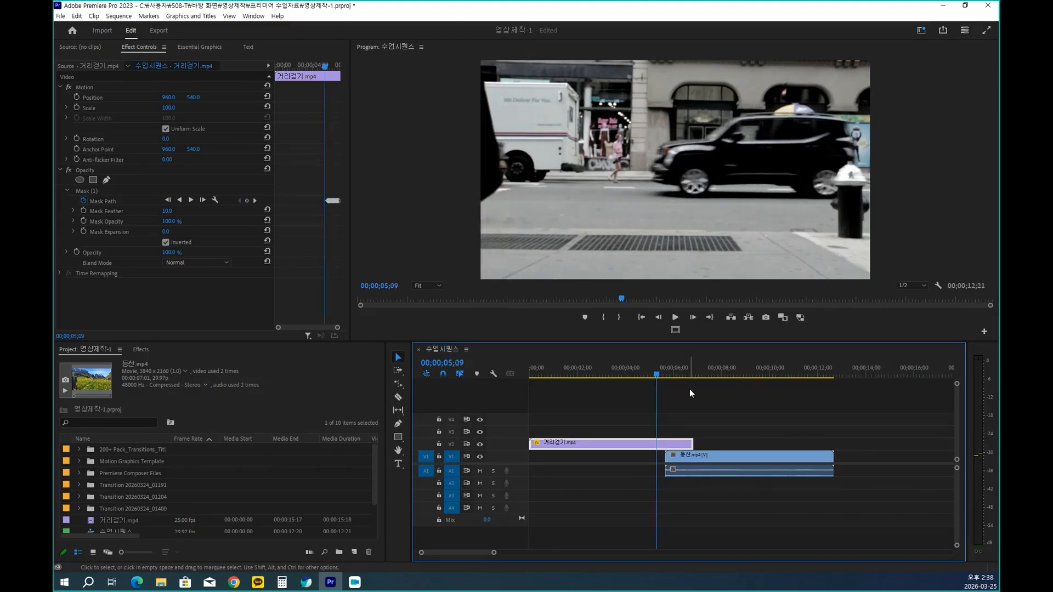
pyautogui.press('Left')
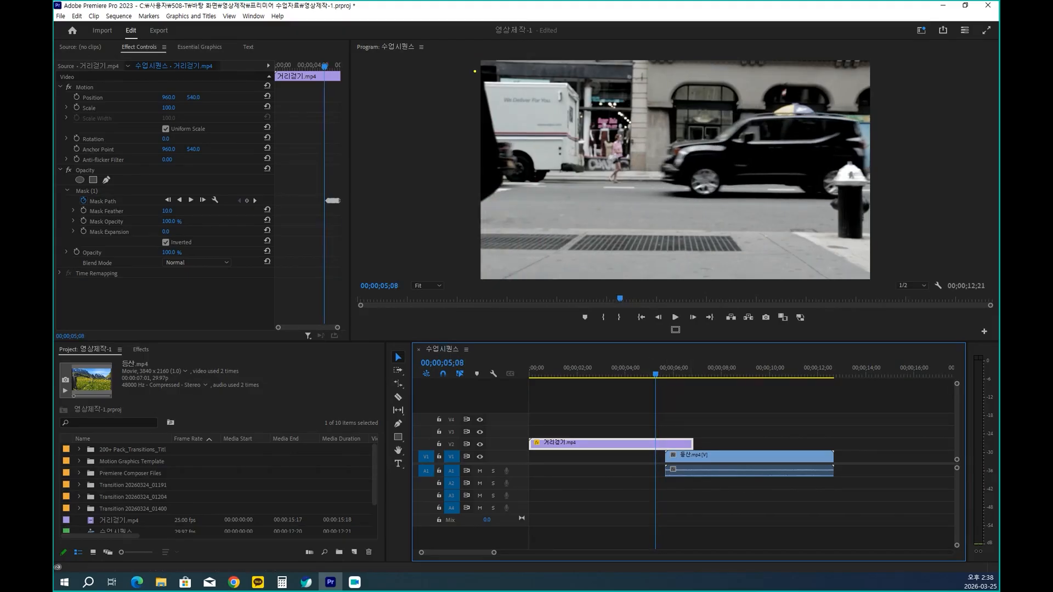
pyautogui.moveTo(474, 65)
pyautogui.mouseDown()
pyautogui.moveTo(504, 175)
pyautogui.moveTo(495, 195)
pyautogui.moveTo(469, 200)
pyautogui.moveTo(470, 64)
pyautogui.mouseUp()
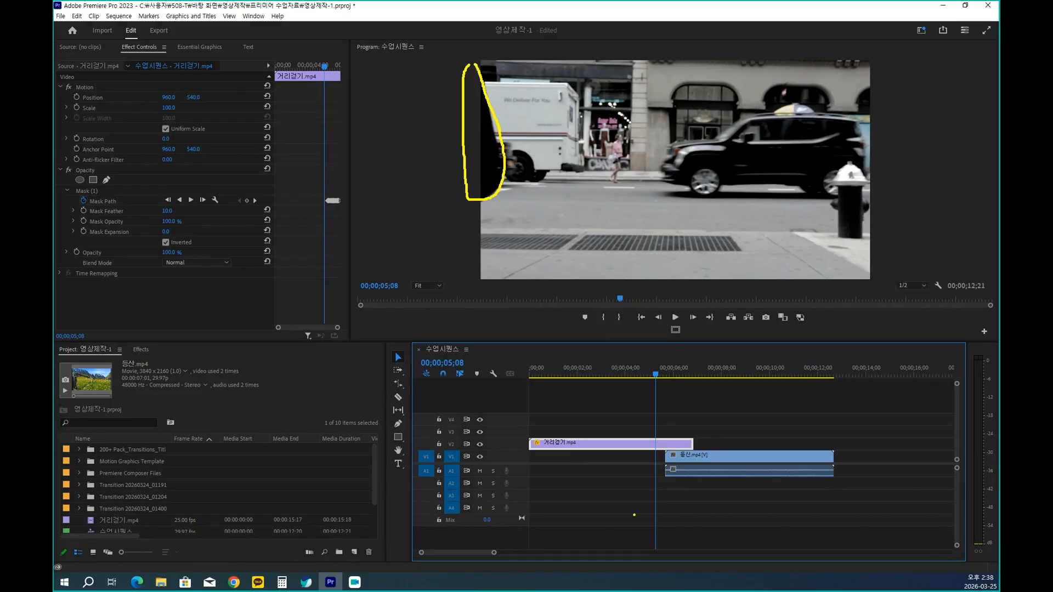
pyautogui.moveTo(653, 456); pyautogui.dragTo(659, 470)
pyautogui.moveTo(487, 152); pyautogui.dragTo(497, 133)
pyautogui.press('Escape')
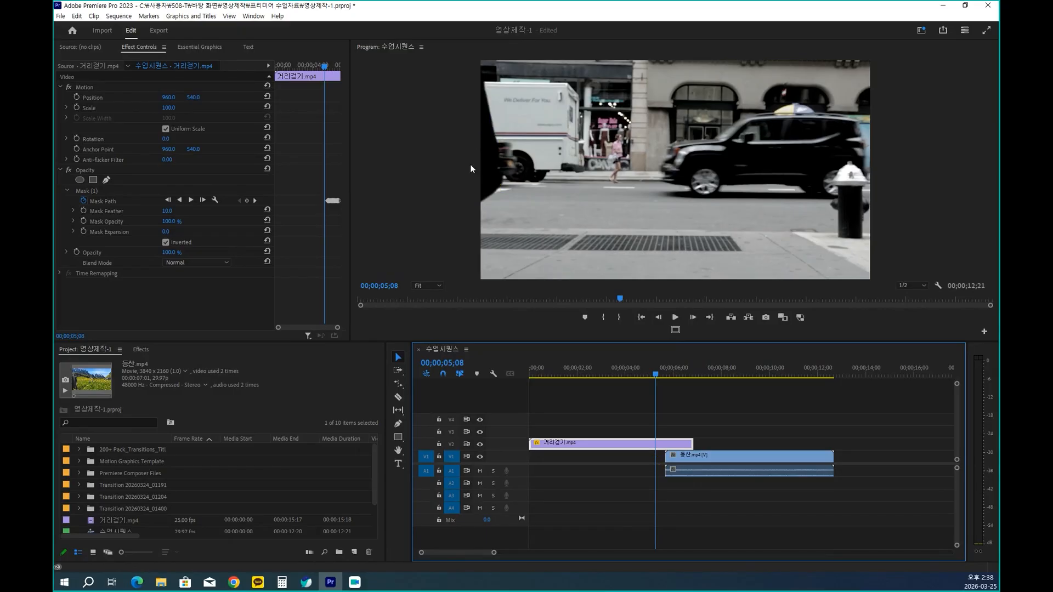
# At 00;00;05;19, one frame before the transition starts, move the street clip's whole Mask (1) outside the picture's left edge.
pyautogui.click(456, 363)
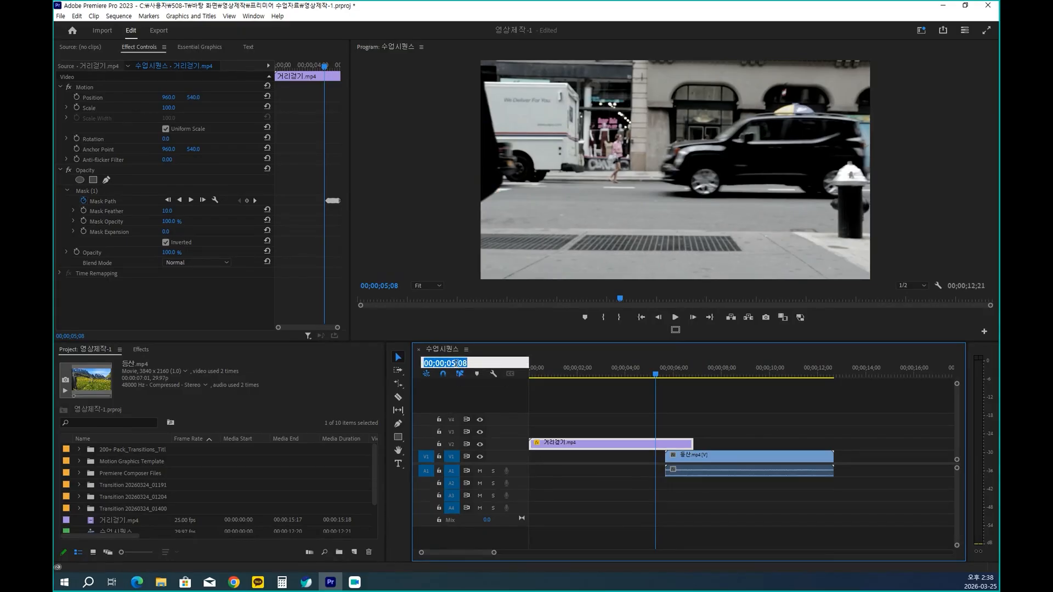
pyautogui.write('5.20')
pyautogui.press('Return')
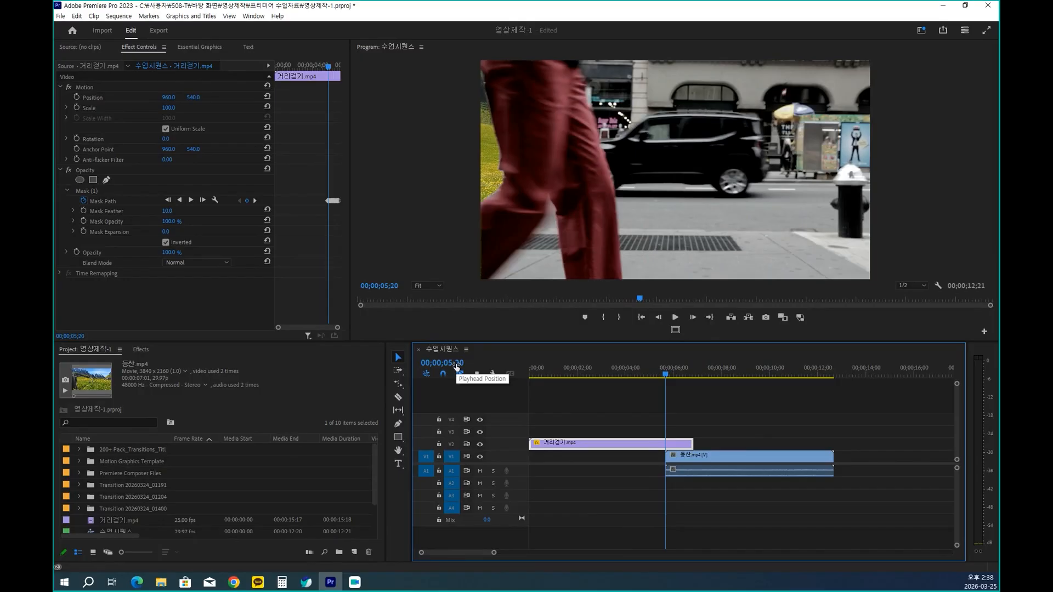
pyautogui.press('Left')
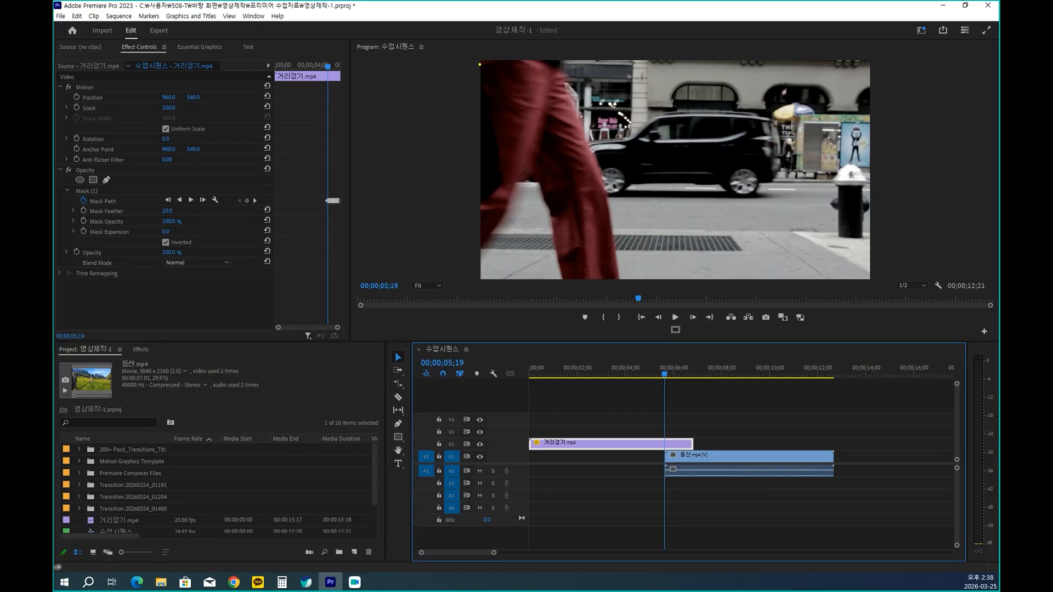
pyautogui.moveTo(480, 62)
pyautogui.mouseDown()
pyautogui.moveTo(639, 243)
pyautogui.moveTo(788, 277)
pyautogui.moveTo(875, 278)
pyautogui.mouseUp()
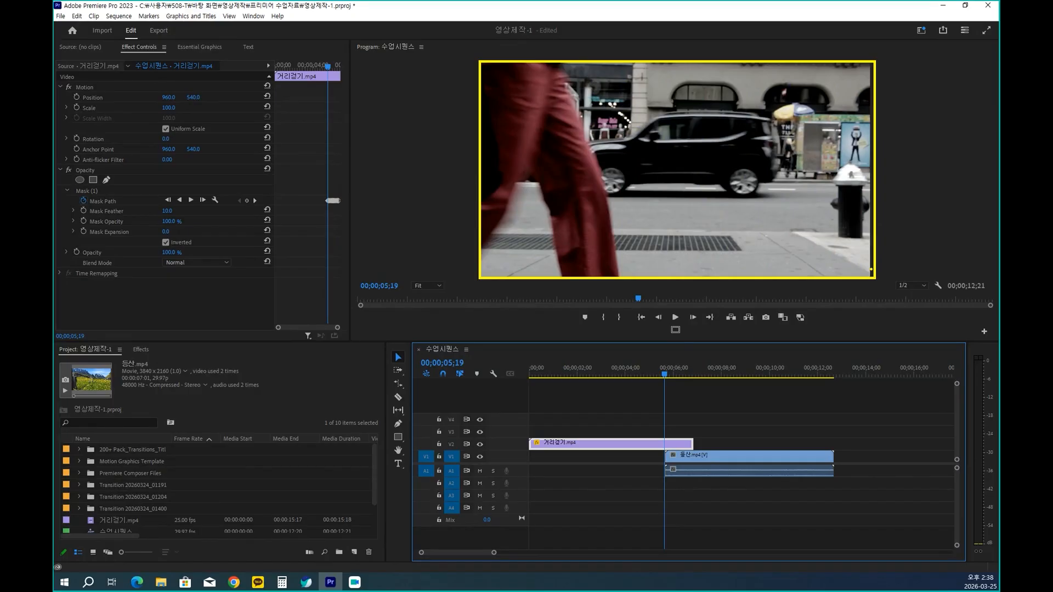
pyautogui.moveTo(474, 371)
pyautogui.mouseDown()
pyautogui.moveTo(425, 376)
pyautogui.moveTo(410, 355)
pyautogui.moveTo(460, 352)
pyautogui.mouseUp()
pyautogui.press('Escape')
pyautogui.click(94, 191)
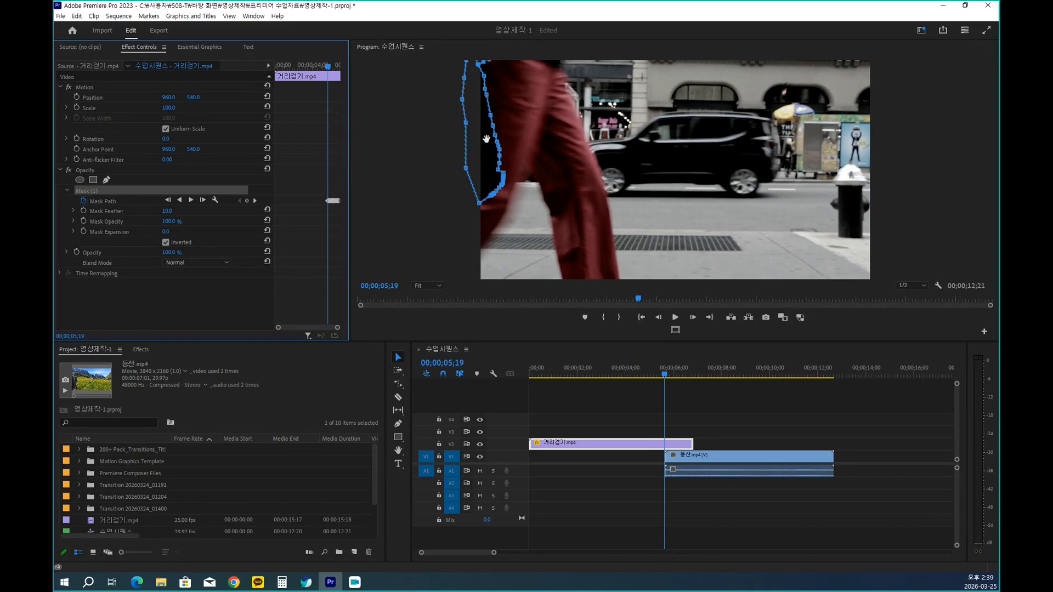
pyautogui.moveTo(483, 142); pyautogui.dragTo(439, 141)
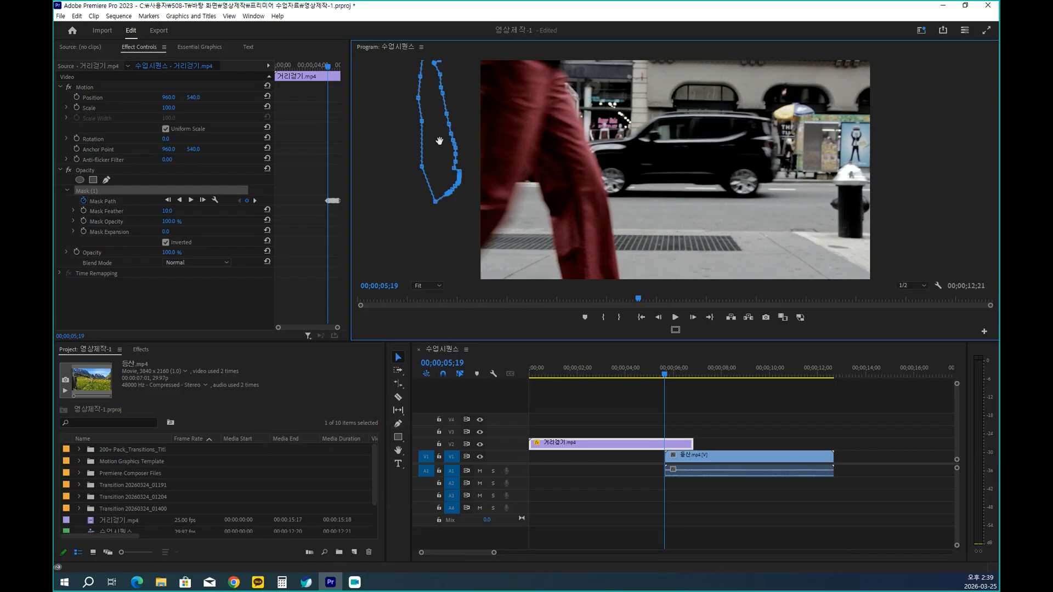
# Go back frame by frame from 00;00;05;19 to 00;00;04;07 and check the street clip's left edge for mask gaps.
pyautogui.click(597, 410)
pyautogui.press('Left')
pyautogui.press('Left')
pyautogui.press('Left')
pyautogui.press('Left')
pyautogui.press('Left')
pyautogui.press('Left')
pyautogui.press('Left')
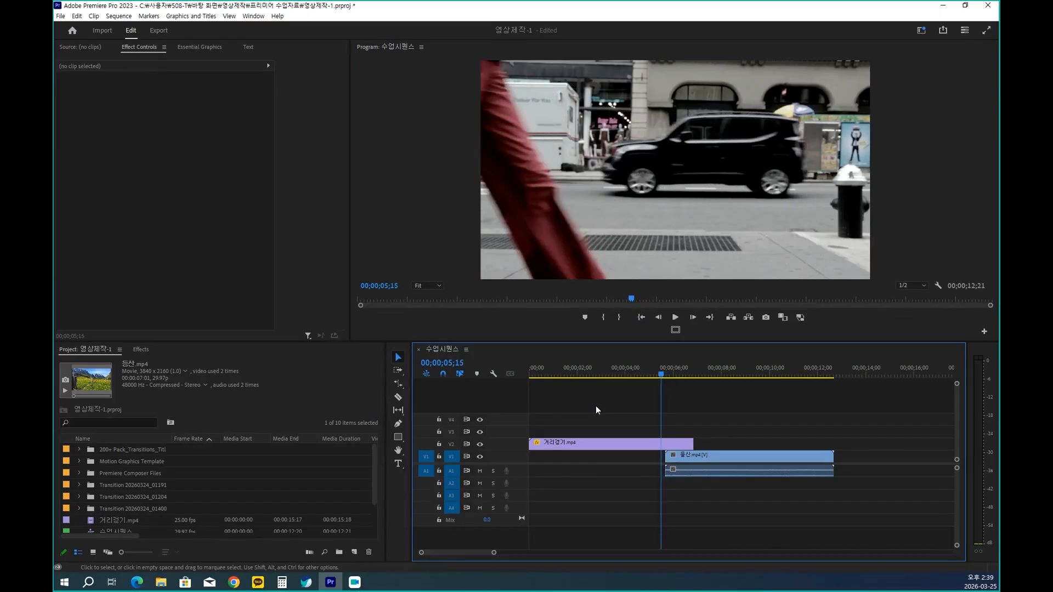
pyautogui.press('Left')
pyautogui.press('Left')
pyautogui.press('Left')
pyautogui.press('Left')
pyautogui.press('Left')
pyautogui.press('Left')
pyautogui.press('Left')
pyautogui.press('Left')
pyautogui.press('Left')
pyautogui.press('Left')
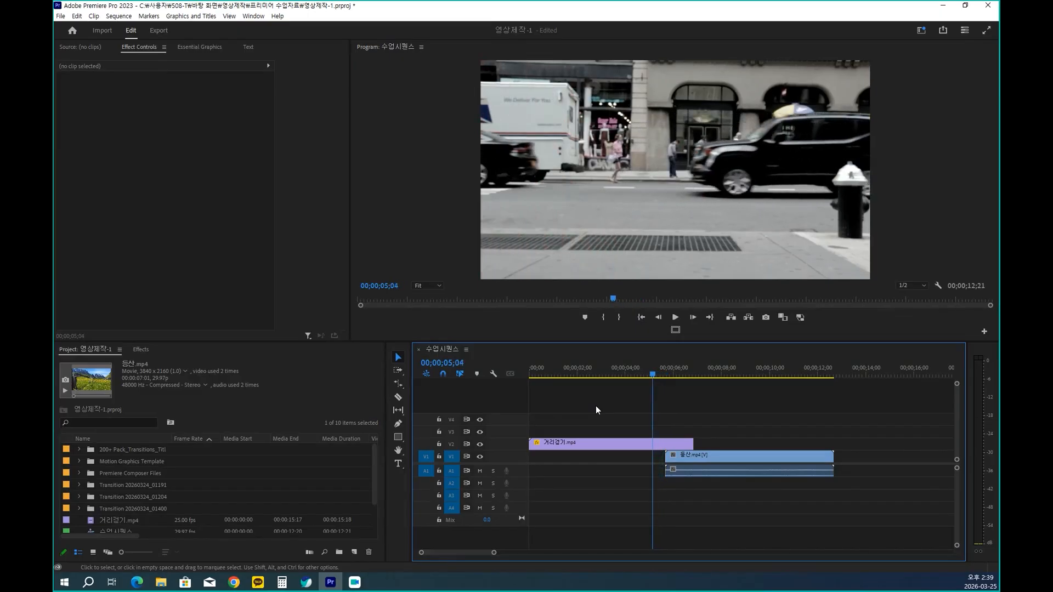
pyautogui.press('Left')
pyautogui.press('Left')
pyautogui.press('Left')
pyautogui.press('Left')
pyautogui.press('Left')
pyautogui.press('Left')
pyautogui.press('Left')
pyautogui.press('Left')
pyautogui.press('Left')
pyautogui.press('Left')
pyautogui.press('Left')
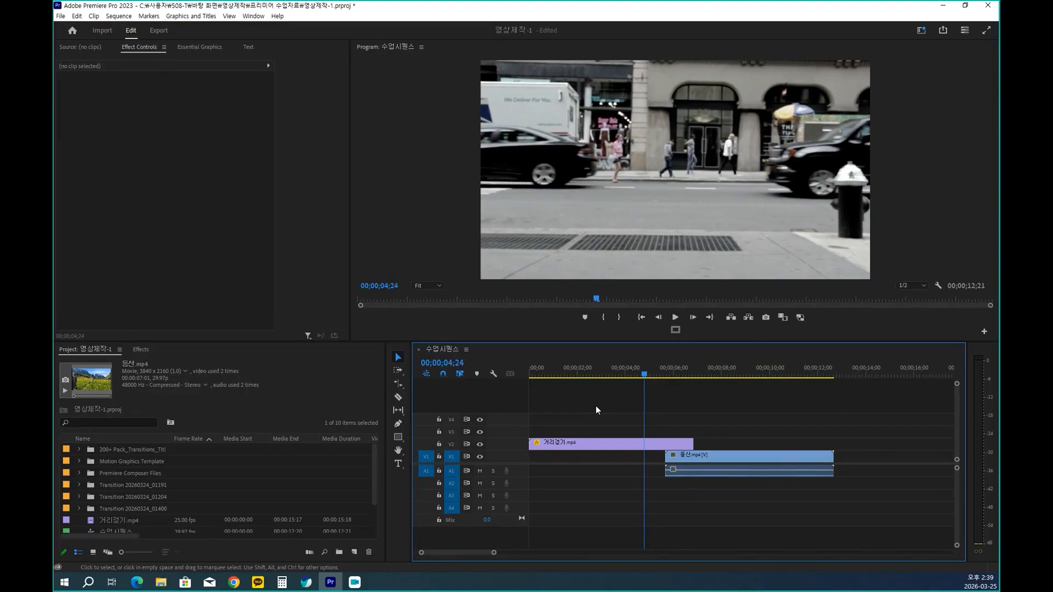
pyautogui.press('Left')
pyautogui.press('Left')
pyautogui.press('Left')
pyautogui.press('Left')
pyautogui.press('Left')
pyautogui.press('Left')
pyautogui.press('Left')
pyautogui.press('Left')
pyautogui.press('Left')
pyautogui.press('Left')
pyautogui.press('Left')
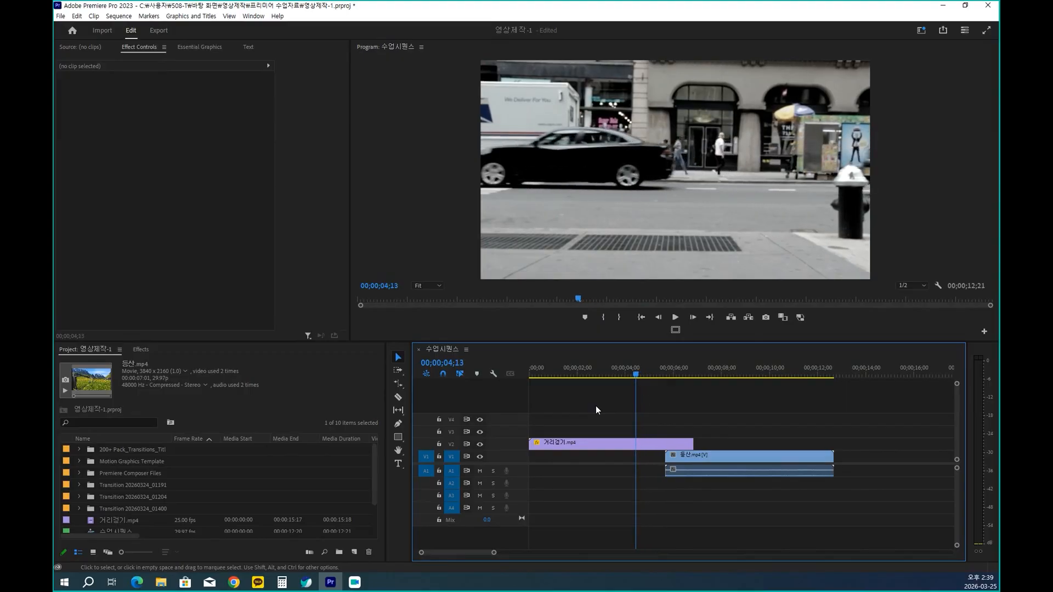
pyautogui.press('Left')
pyautogui.press('Left')
pyautogui.press('Left')
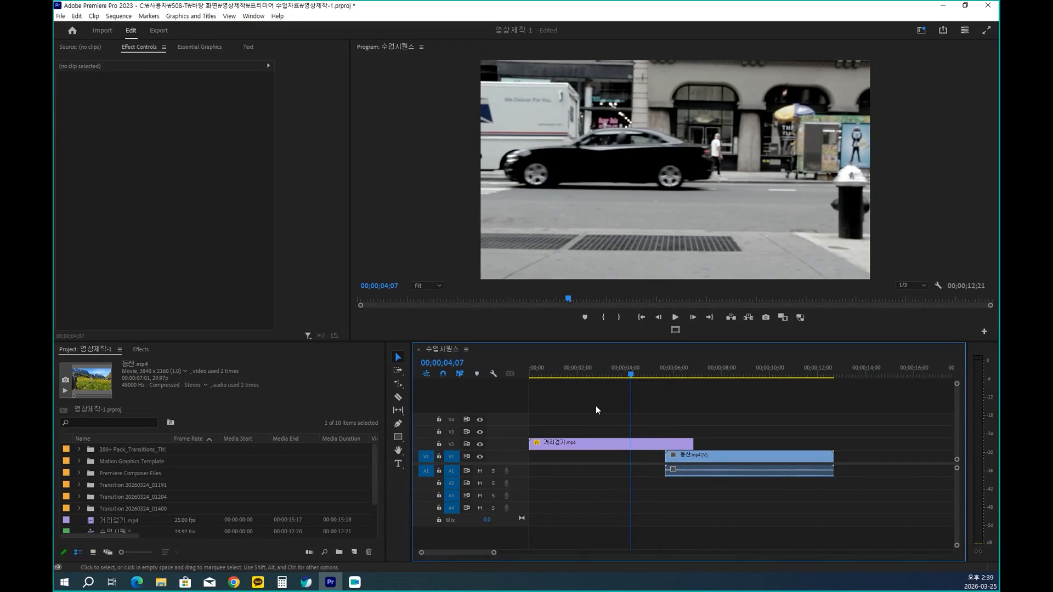
# Play the sequence from its start through the transition to review the wipe from street to meadow.
pyautogui.press('Home')
pyautogui.press('space')
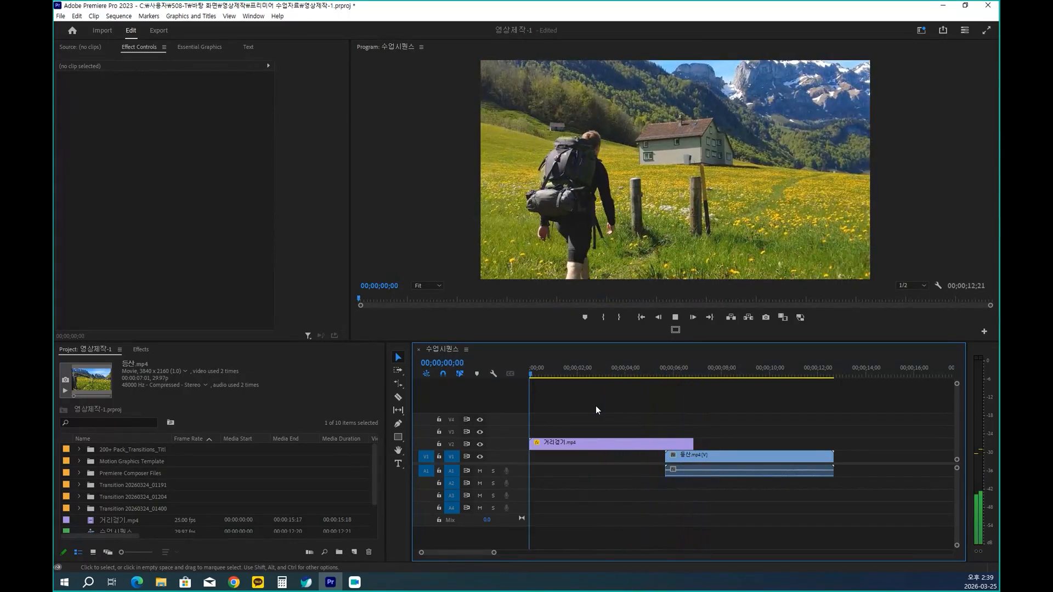
pyautogui.press('Home')
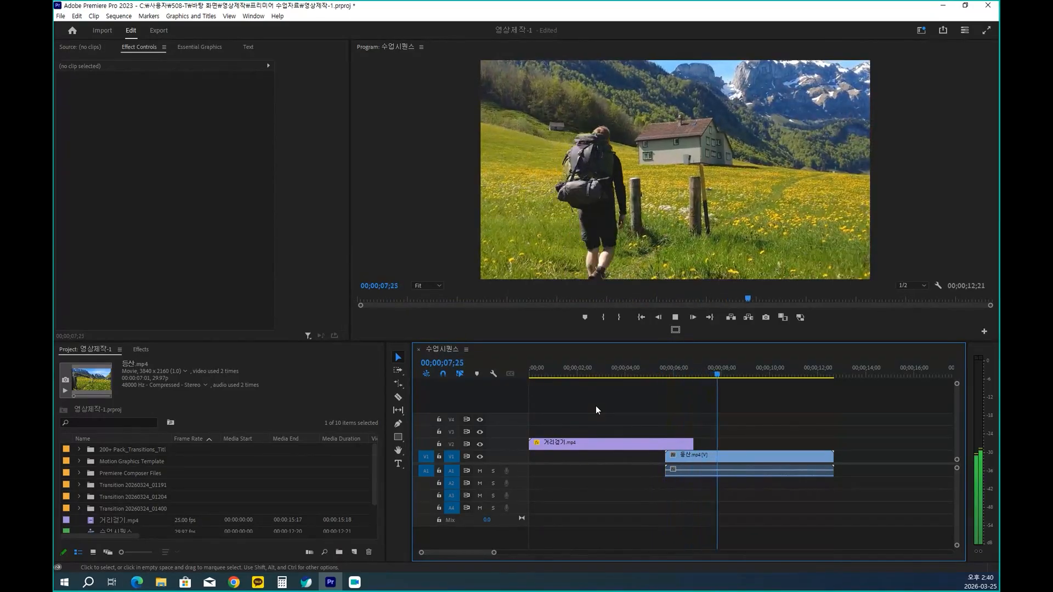
pyautogui.press('space')
# Select the street clip on V2 and move the playhead to 00;00;05;20, where the transition starts.
pyautogui.click(634, 445)
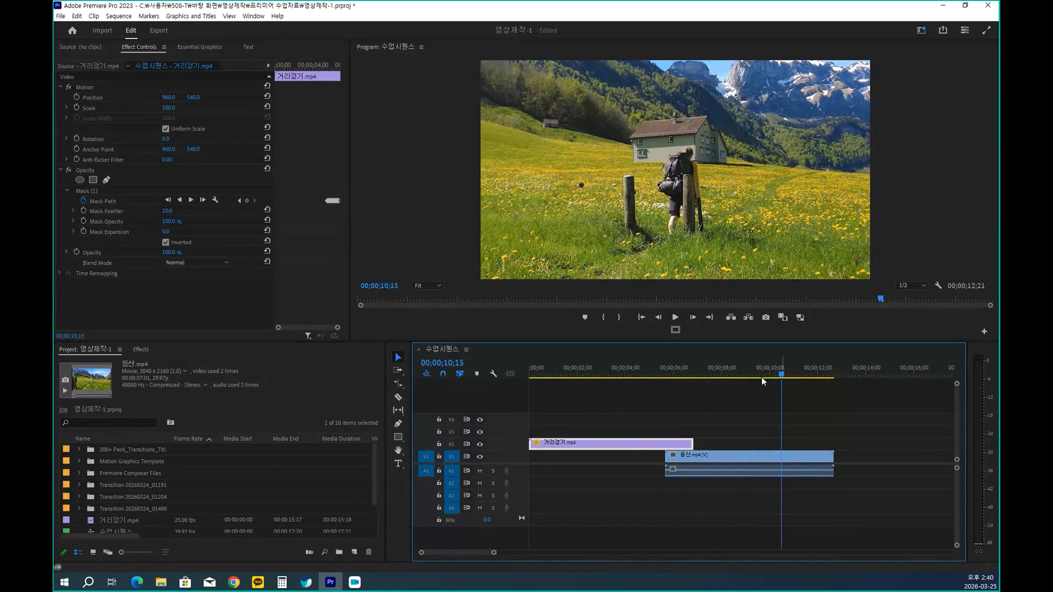
pyautogui.moveTo(785, 373); pyautogui.dragTo(626, 382)
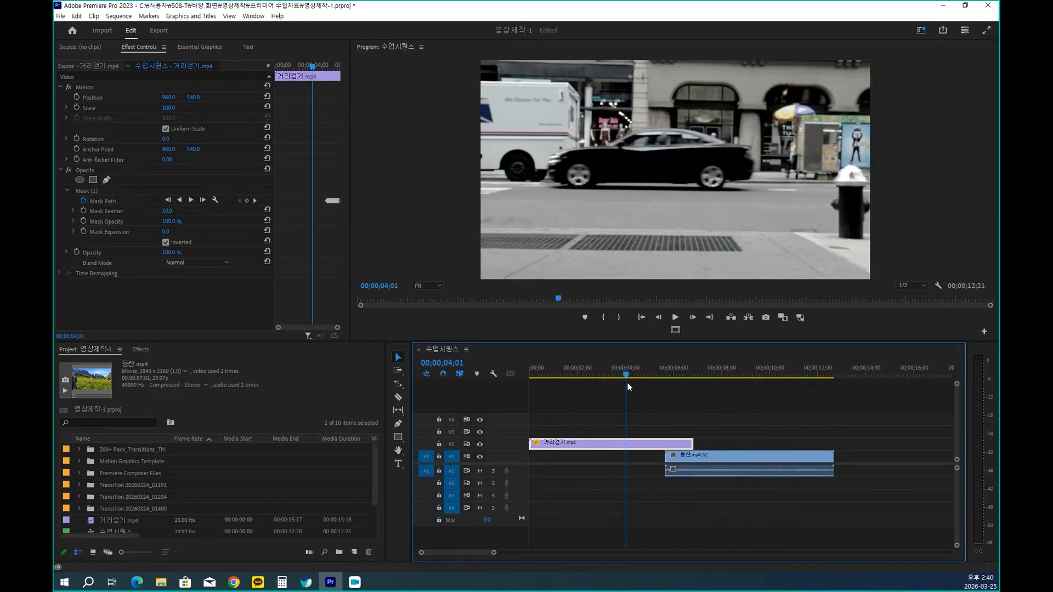
pyautogui.click(459, 364)
pyautogui.write('5')
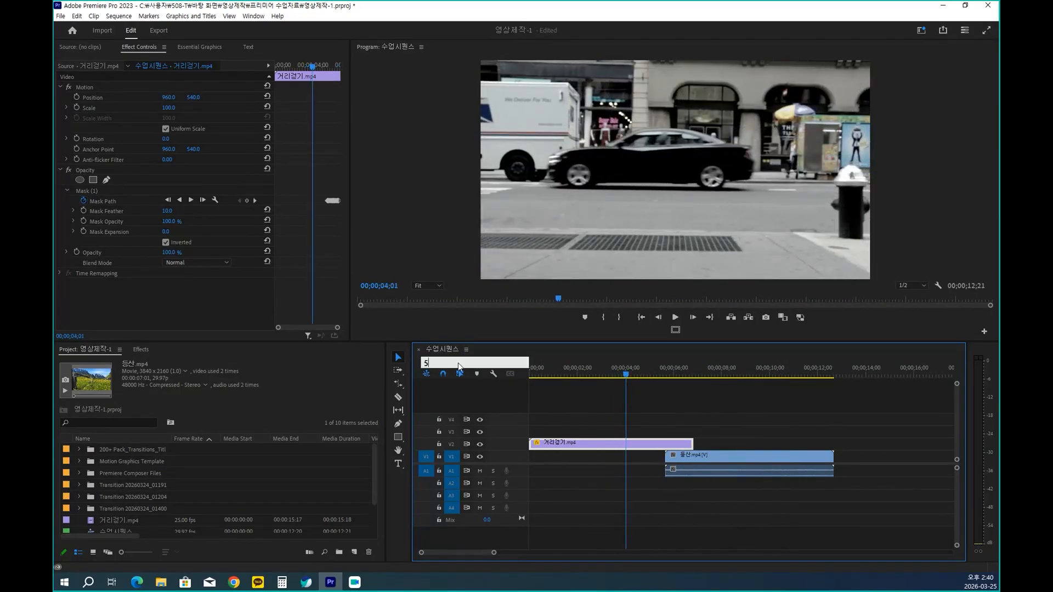
pyautogui.write('.20')
pyautogui.press('Return')
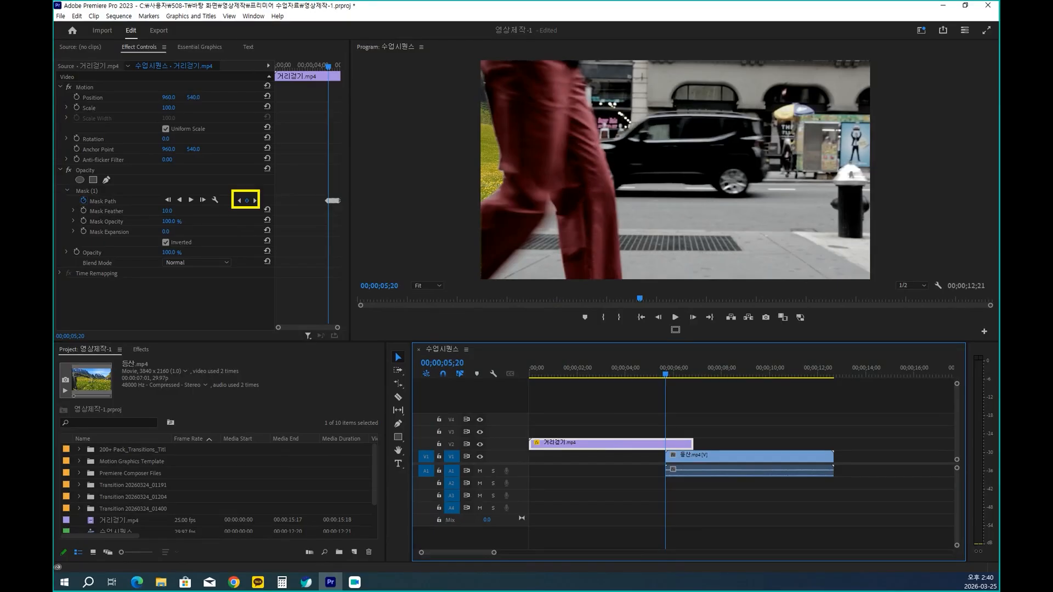
# Step through the street clip's Mask Path keyframes up to 00;00;05;29 and back to 00;00;05;27, checking the mask along the red trousers.
pyautogui.click(255, 200)
pyautogui.click(255, 200)
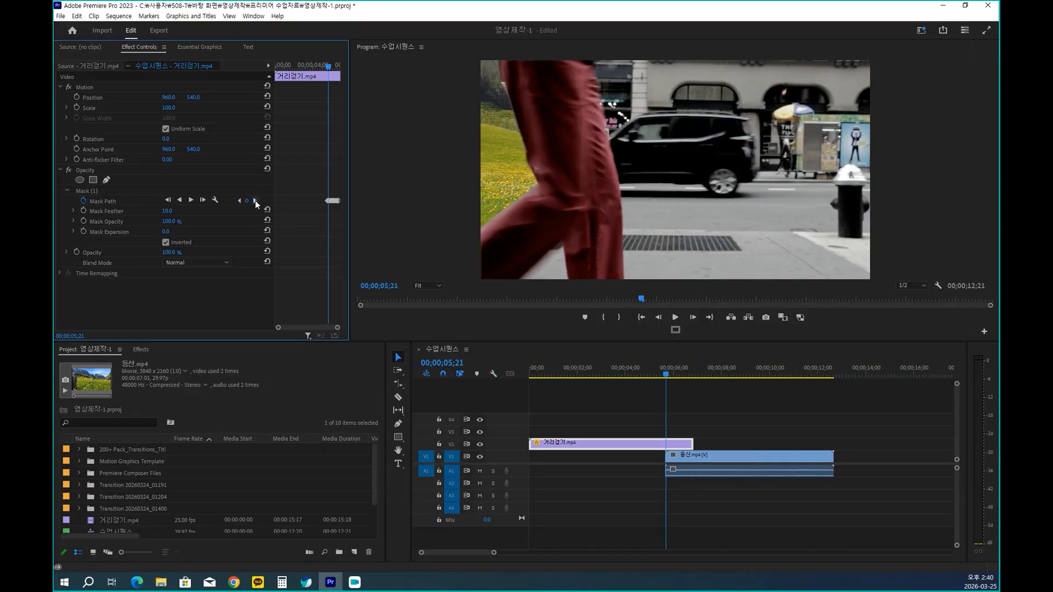
pyautogui.moveTo(500, 56)
pyautogui.mouseDown()
pyautogui.moveTo(535, 184)
pyautogui.moveTo(473, 249)
pyautogui.mouseUp()
pyautogui.click(254, 200)
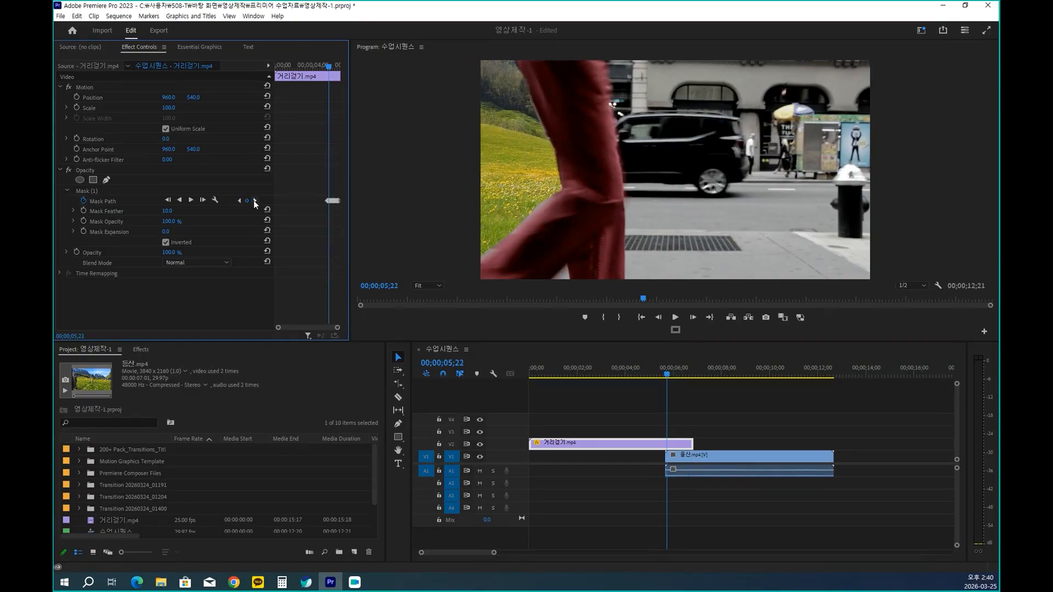
pyautogui.click(254, 201)
pyautogui.click(255, 200)
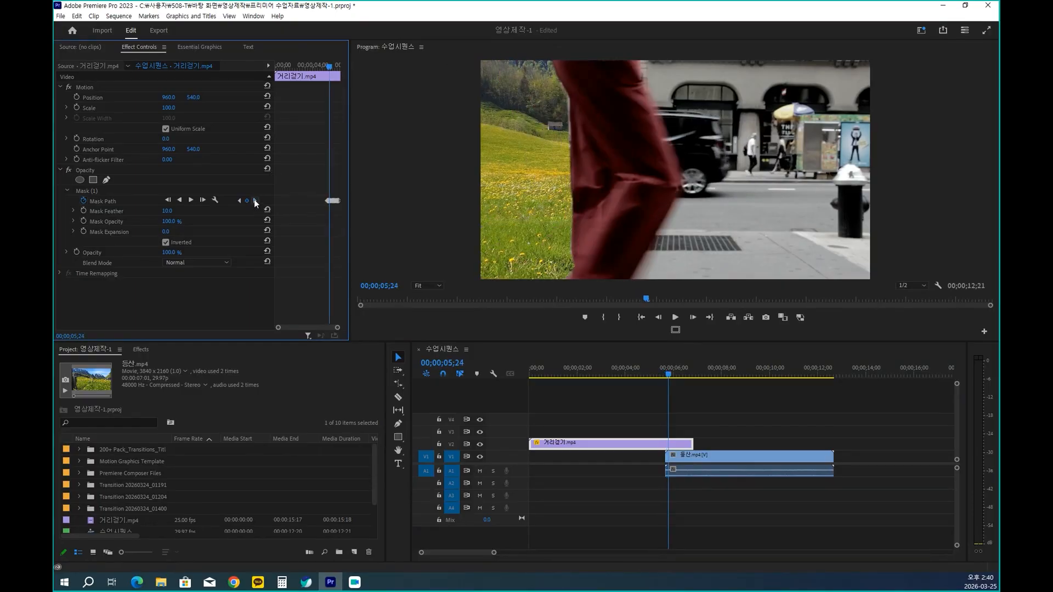
pyautogui.click(255, 200)
pyautogui.click(256, 199)
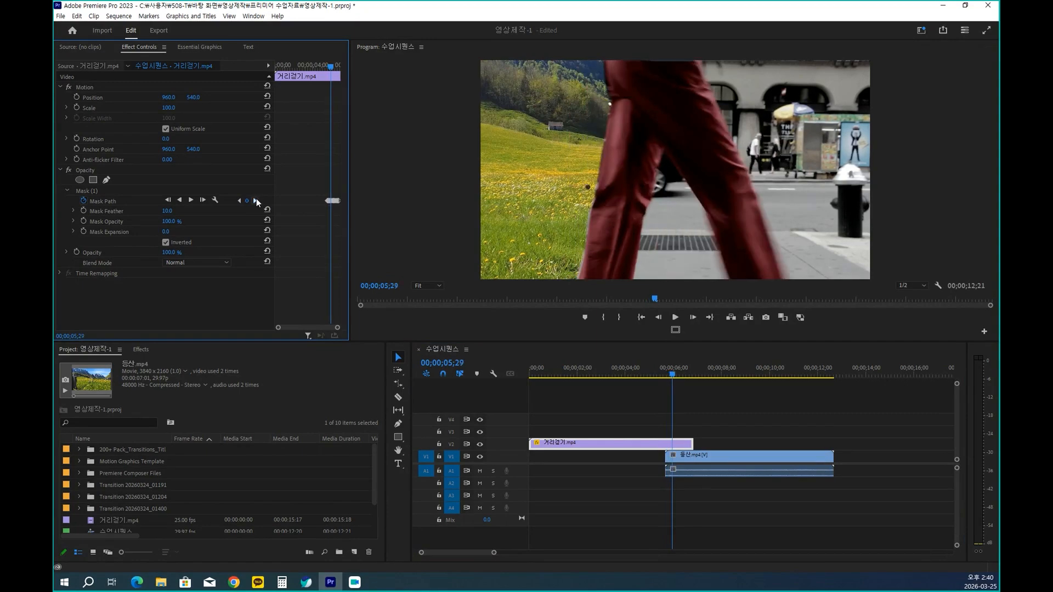
pyautogui.click(238, 199)
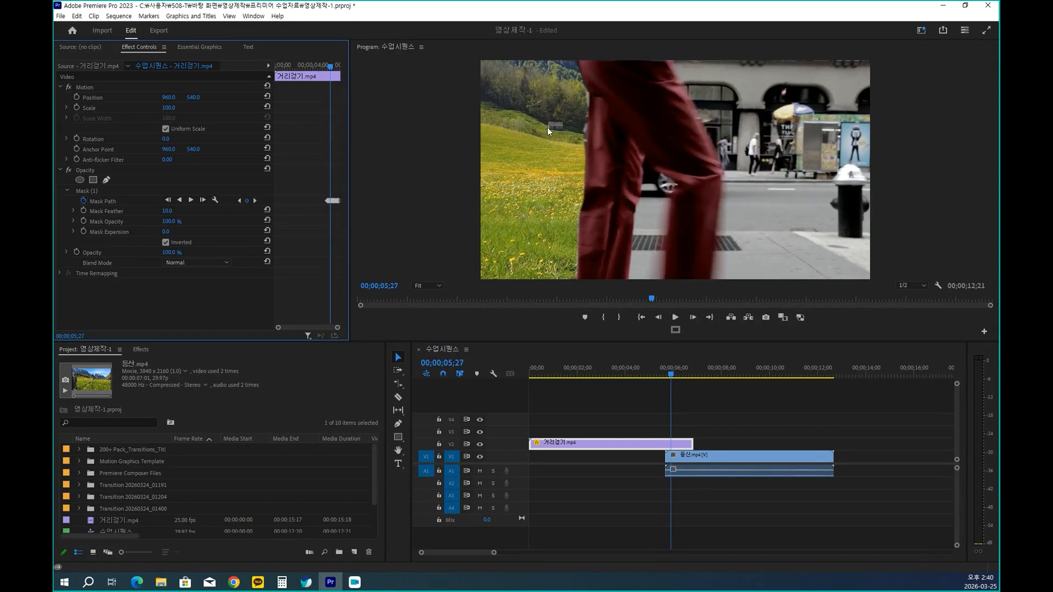
# Enlarge the program view and, at 00;00;05;27, move the Mask (1) point near the trousers' upper rear edge inward to fit the contour.
pyautogui.moveTo(531, 341); pyautogui.dragTo(531, 490)
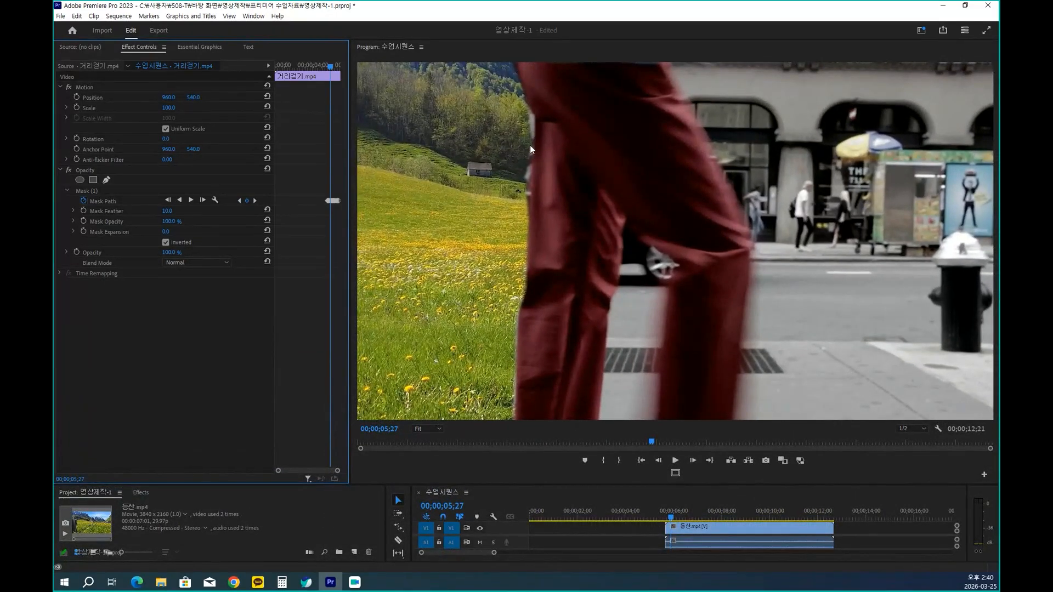
pyautogui.click(91, 191)
pyautogui.moveTo(532, 127); pyautogui.dragTo(535, 125)
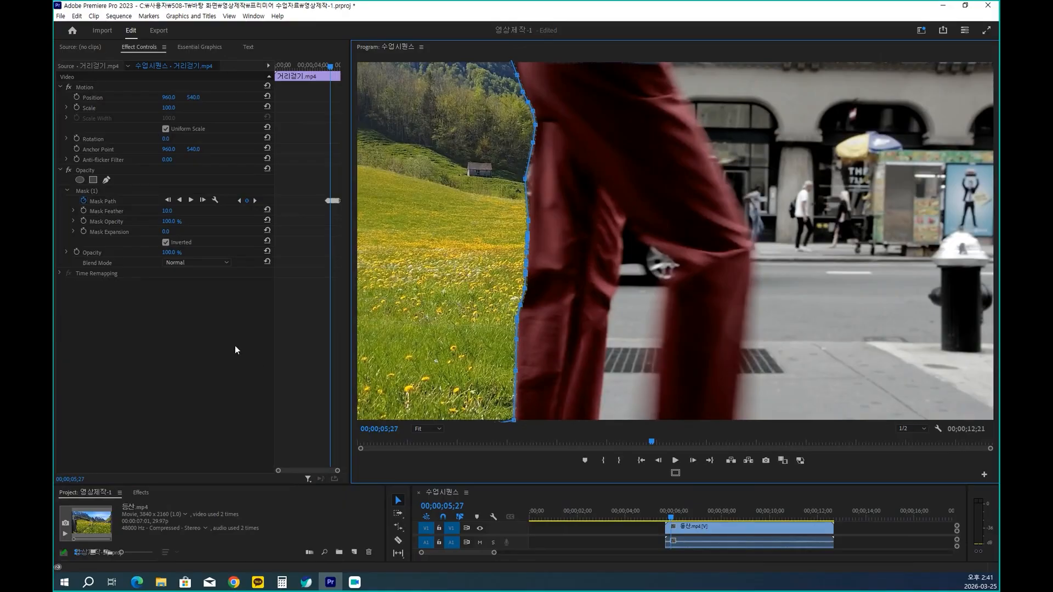
pyautogui.click(221, 327)
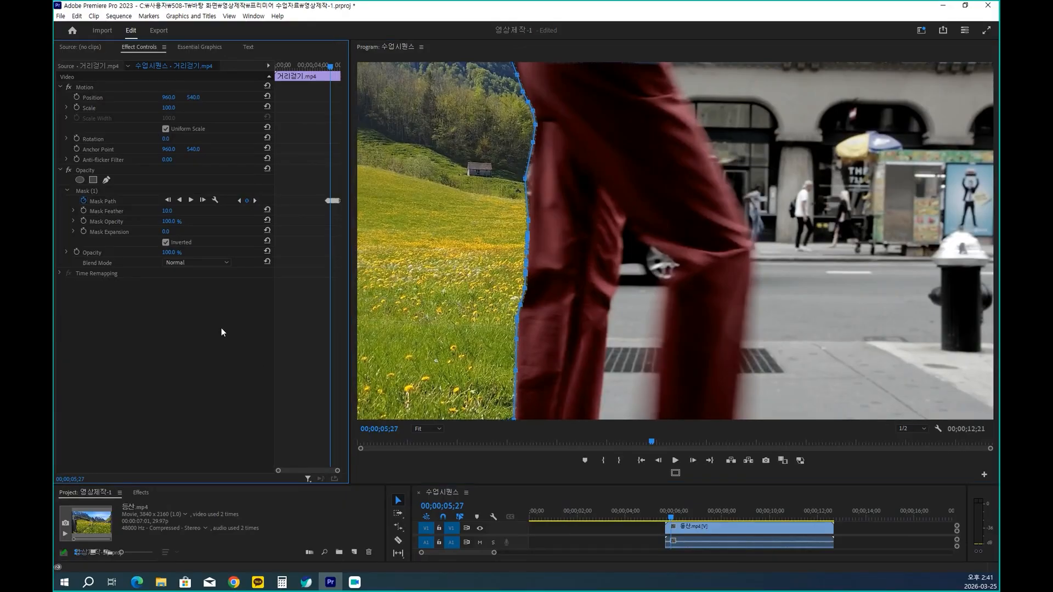
# Check the Mask Path keyframes up to 00;00;06;04 and make the timeline area taller again to bring back its video tracks.
pyautogui.click(254, 200)
pyautogui.click(254, 200)
pyautogui.click(255, 201)
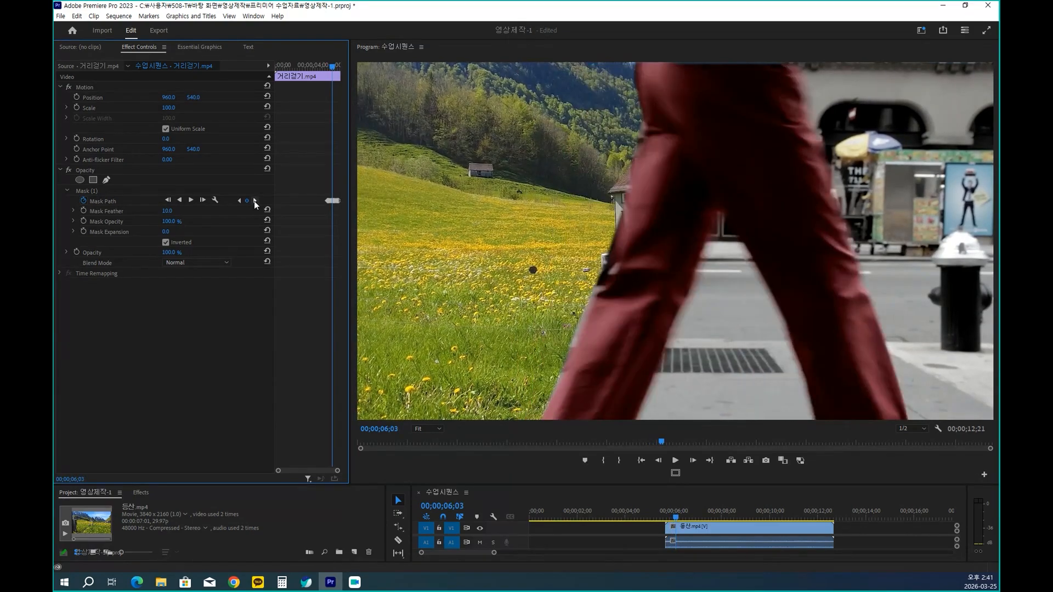
pyautogui.click(254, 201)
pyautogui.click(425, 429)
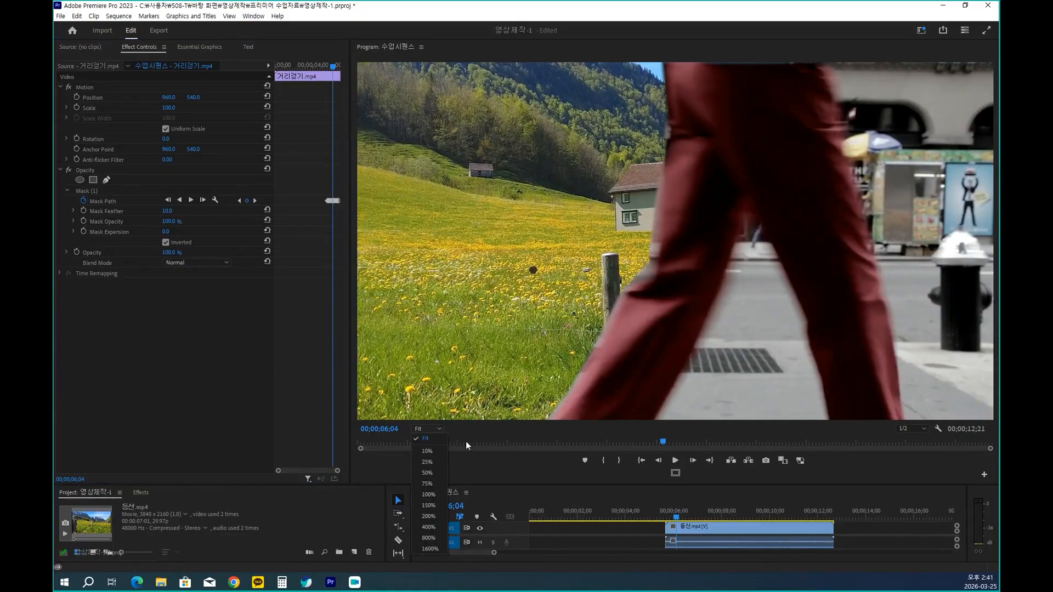
pyautogui.click(523, 452)
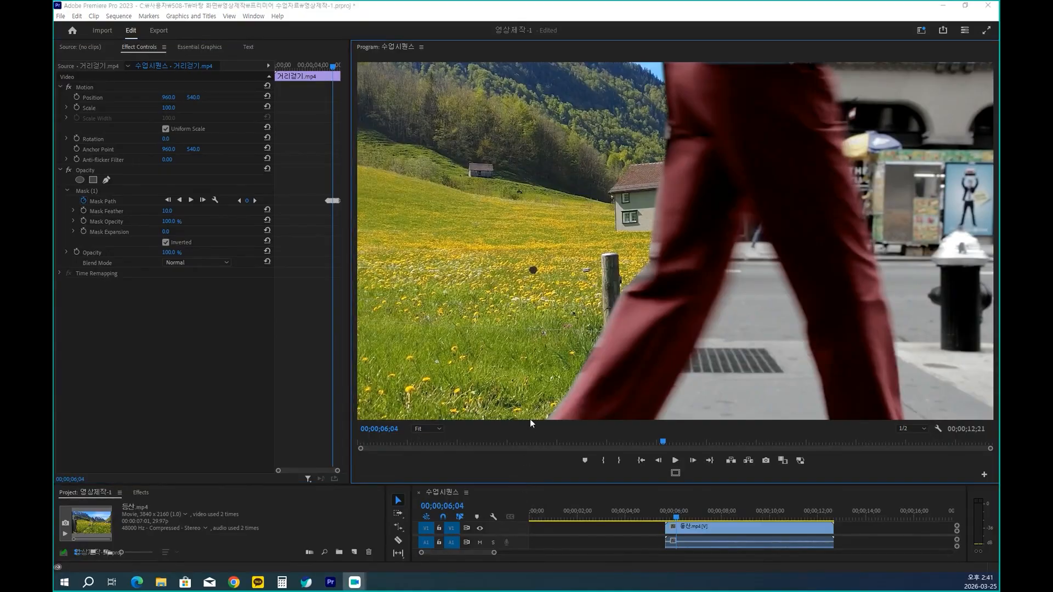
pyautogui.click(630, 554)
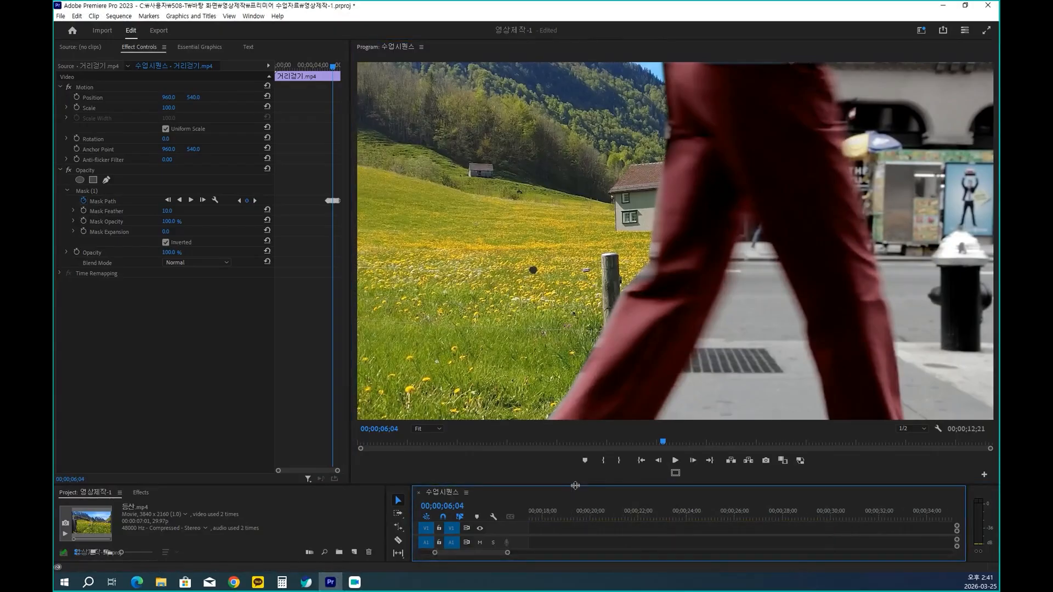
pyautogui.moveTo(574, 485); pyautogui.dragTo(574, 407)
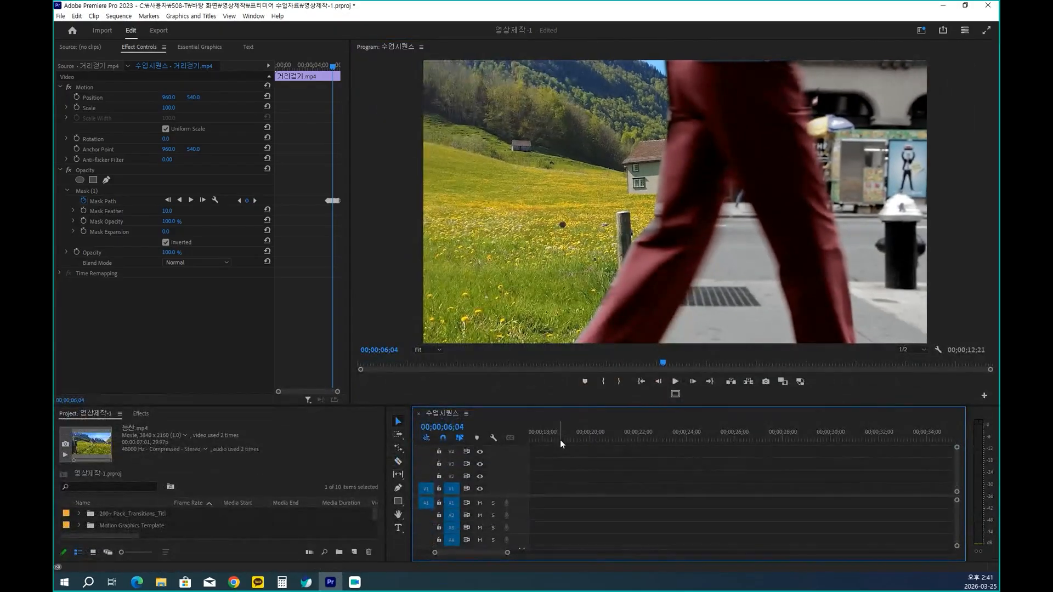
# Step through the remaining Mask Path keyframes to the last one at 00;00;06;25, examining the mask edge behind the trousers.
pyautogui.click(255, 200)
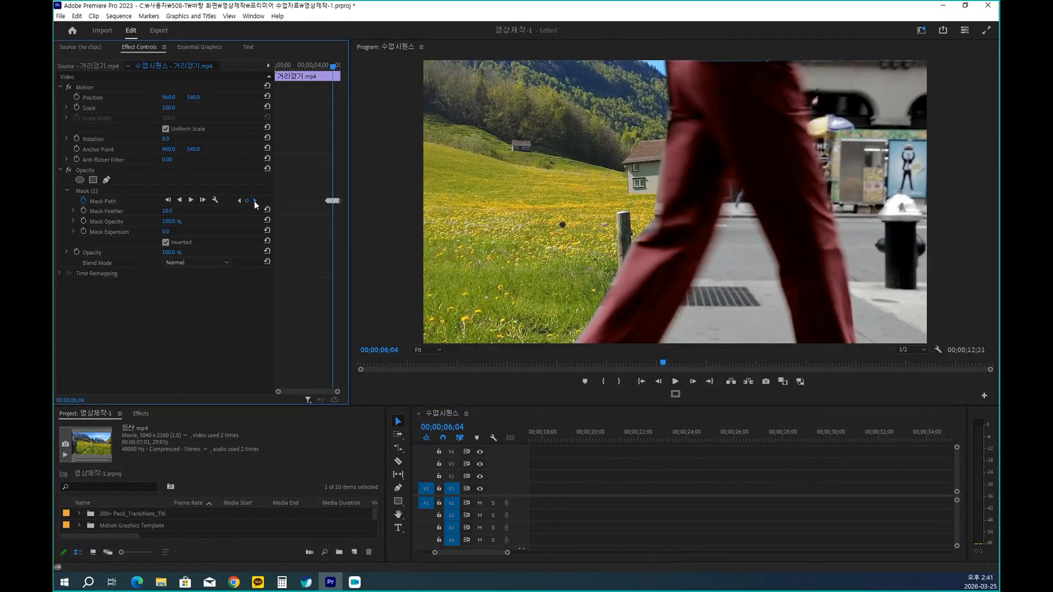
pyautogui.click(254, 201)
pyautogui.click(254, 201)
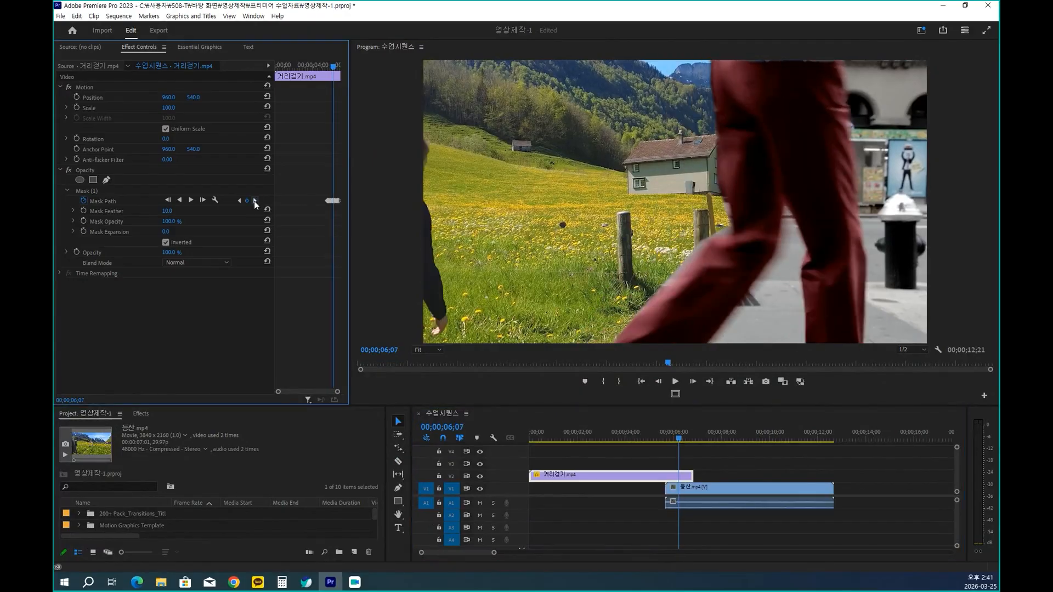
pyautogui.click(255, 201)
pyautogui.click(254, 201)
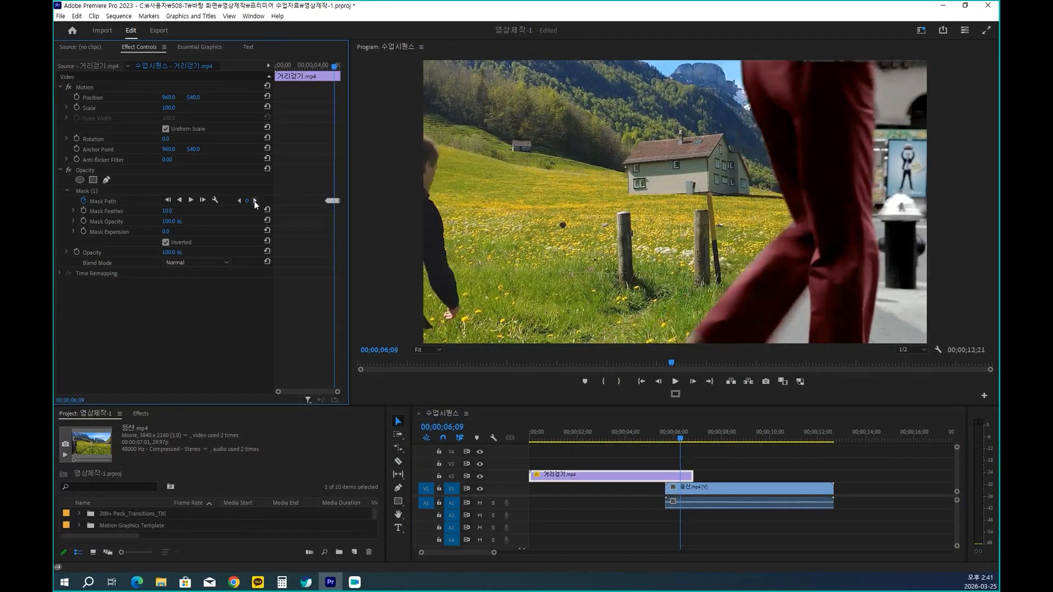
pyautogui.click(254, 200)
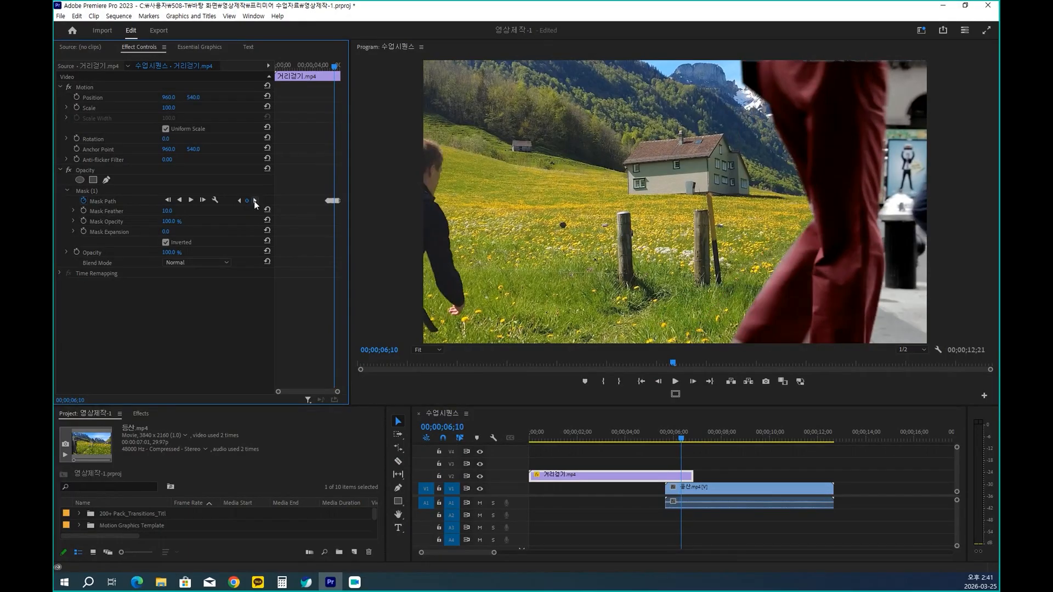
pyautogui.click(254, 201)
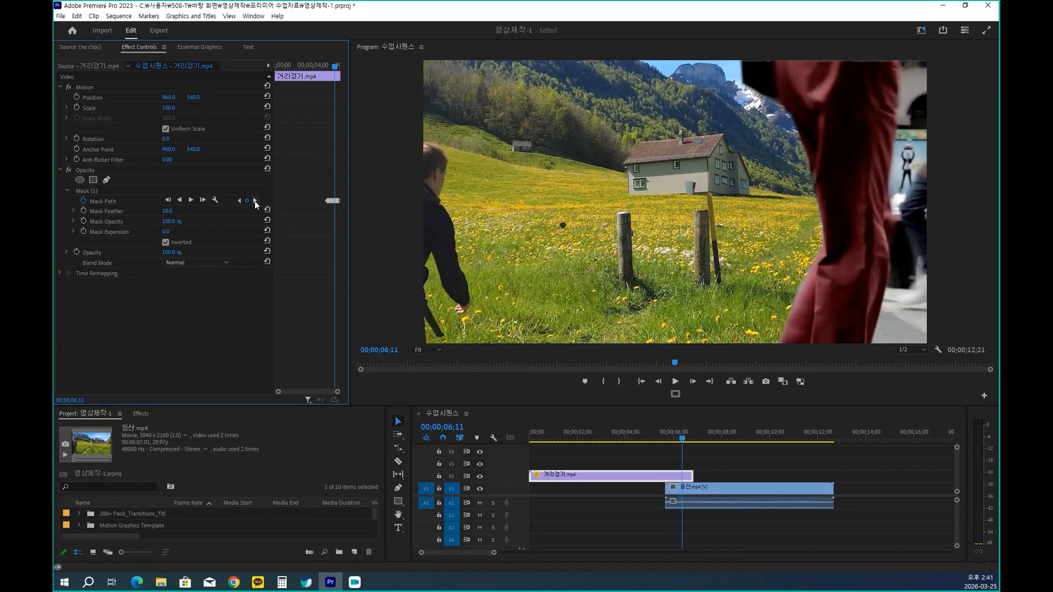
pyautogui.click(255, 201)
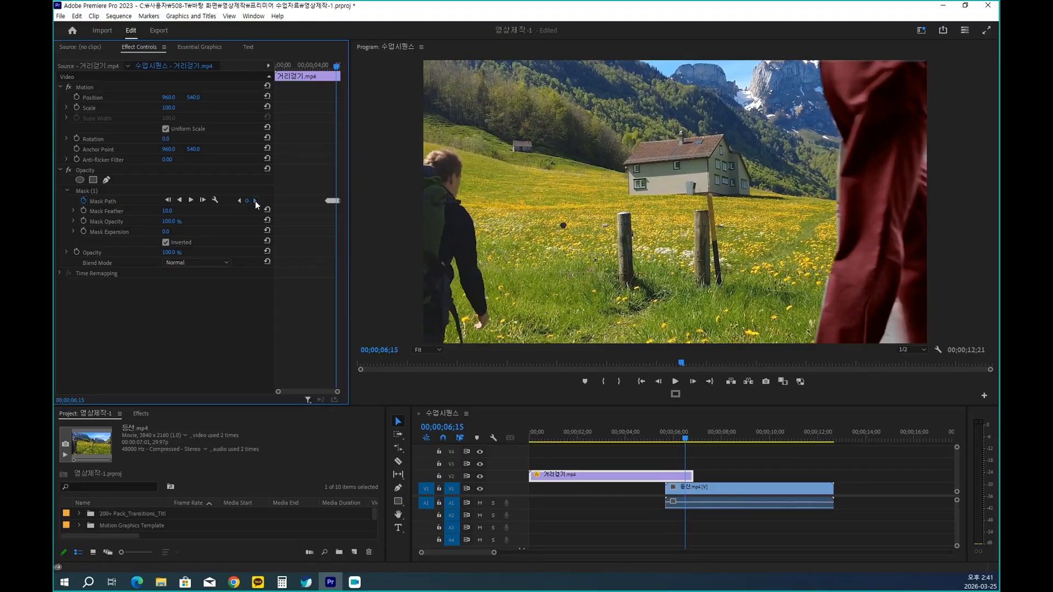
pyautogui.click(255, 201)
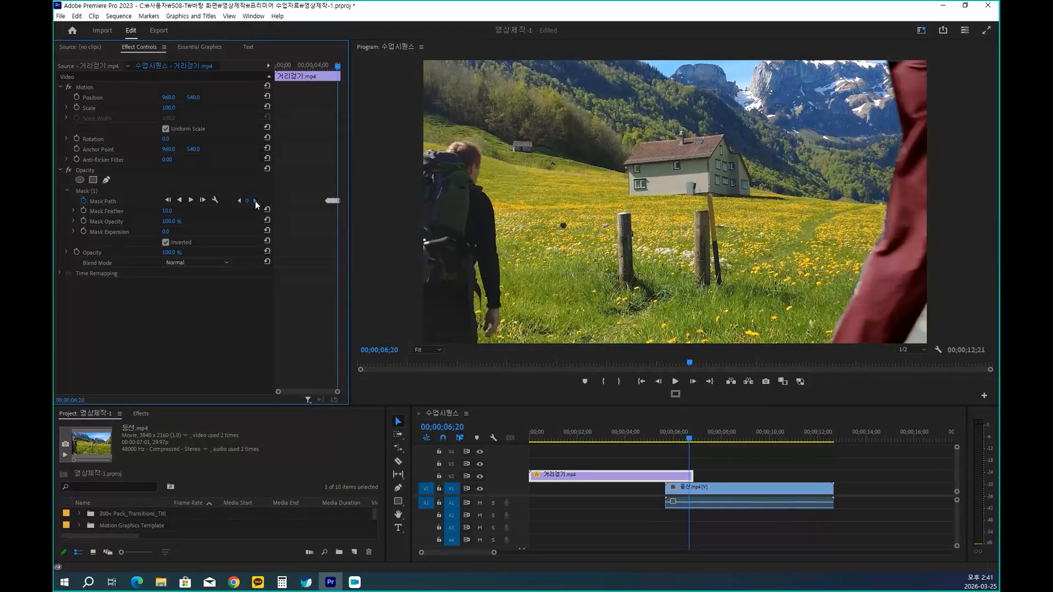
pyautogui.click(255, 200)
pyautogui.click(255, 200)
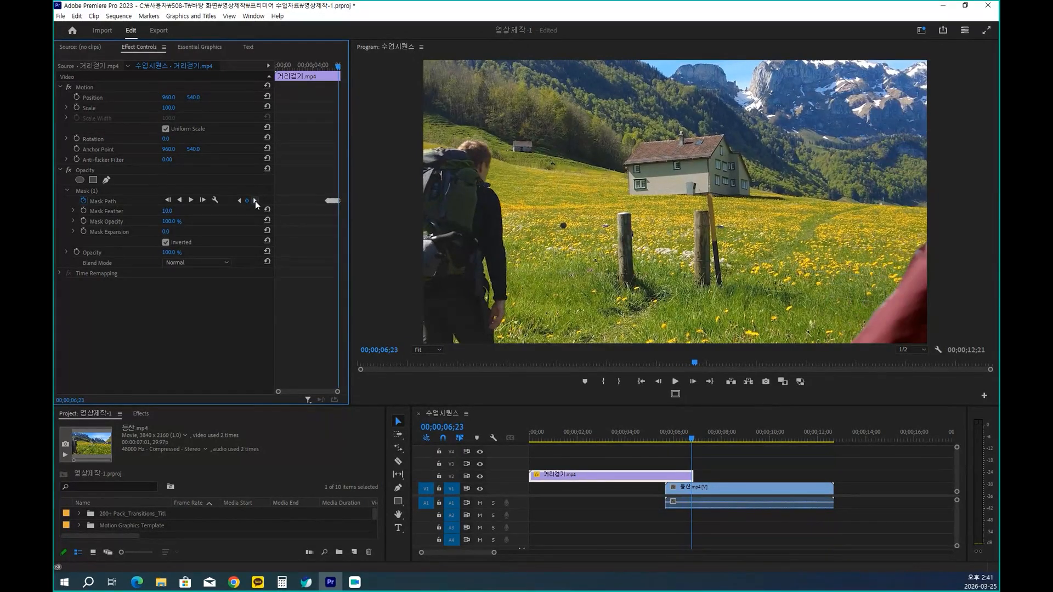
pyautogui.click(255, 201)
pyautogui.click(255, 200)
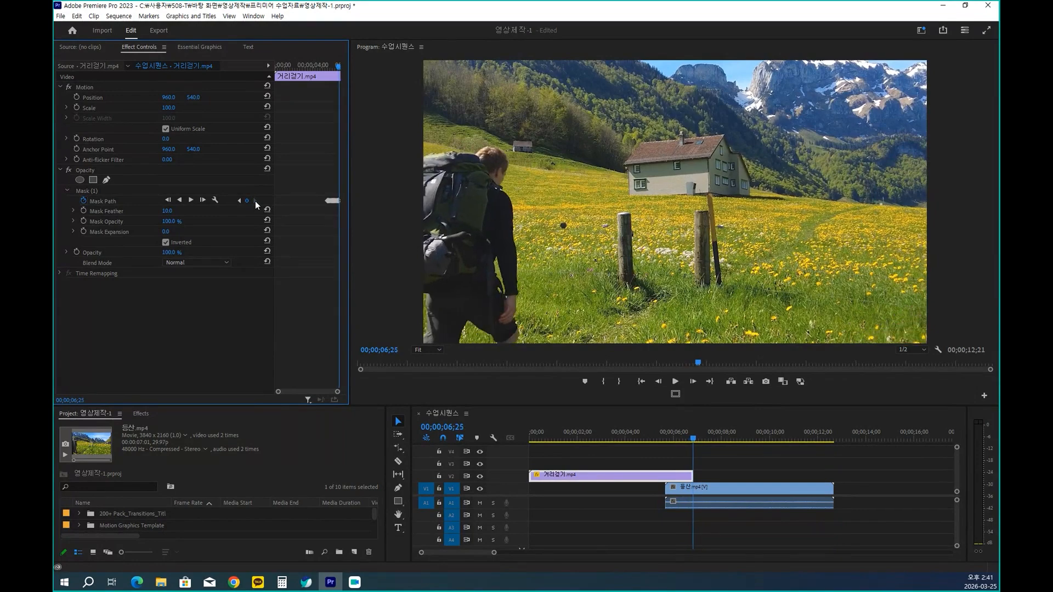
# Deselect the street clip, replay the sequence from its start to review the wipe, and stop at 00;00;05;21.
pyautogui.click(751, 465)
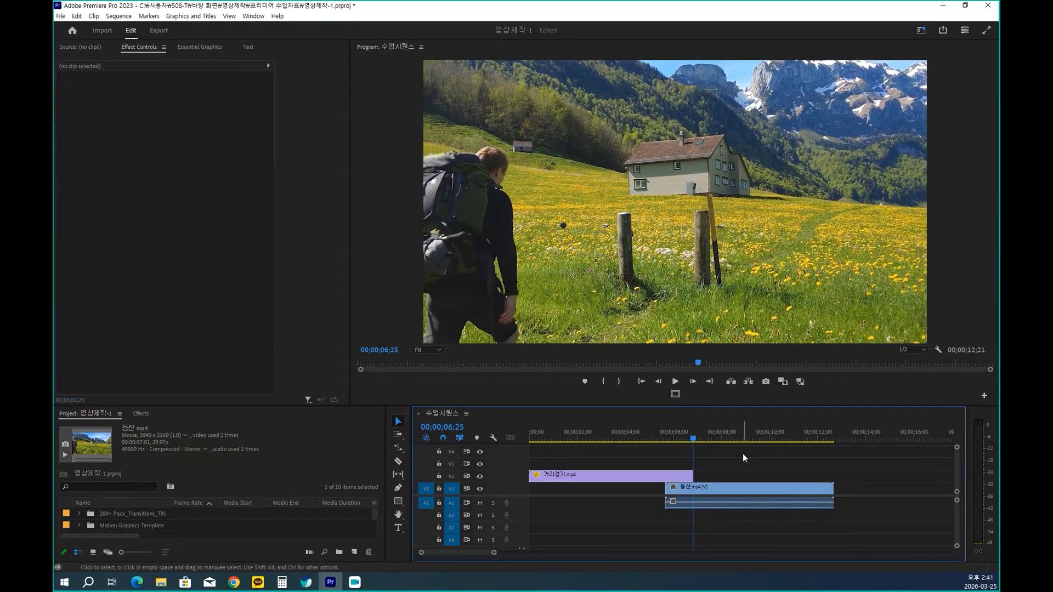
pyautogui.press('Home')
pyautogui.press('space')
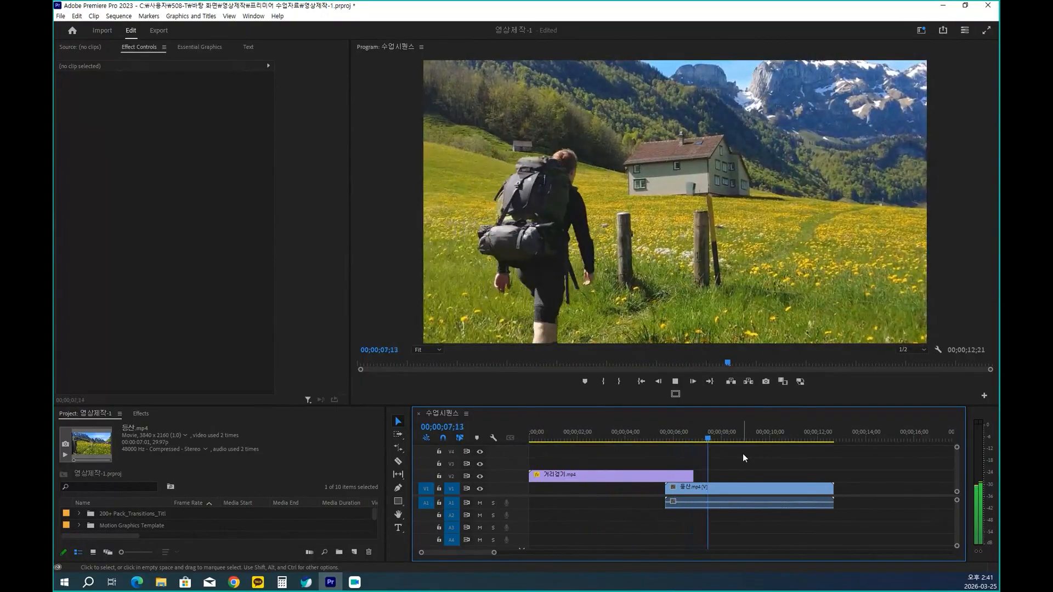
pyautogui.press('Home')
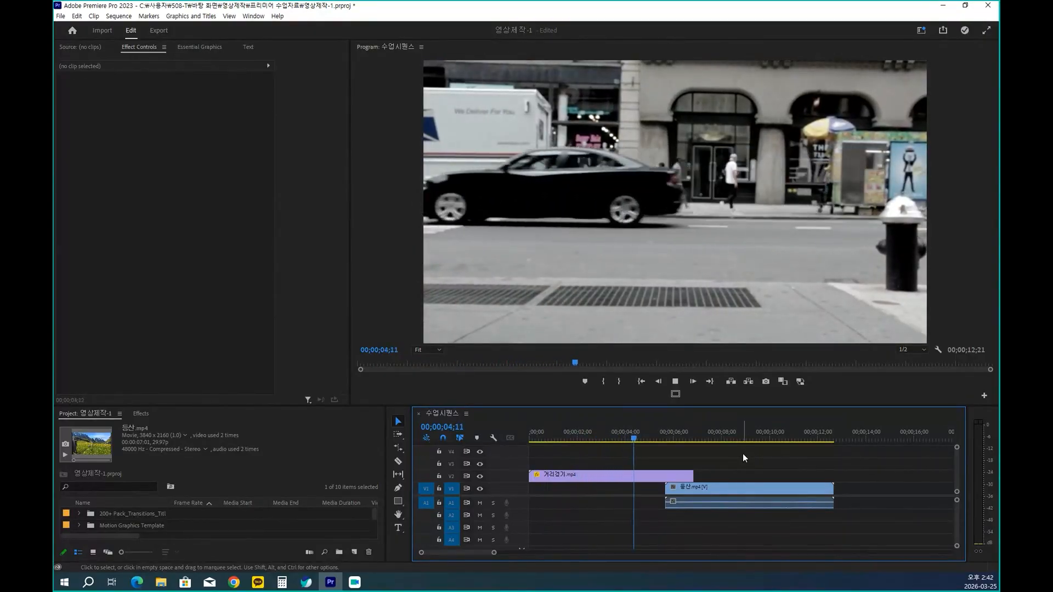
pyautogui.press('space')
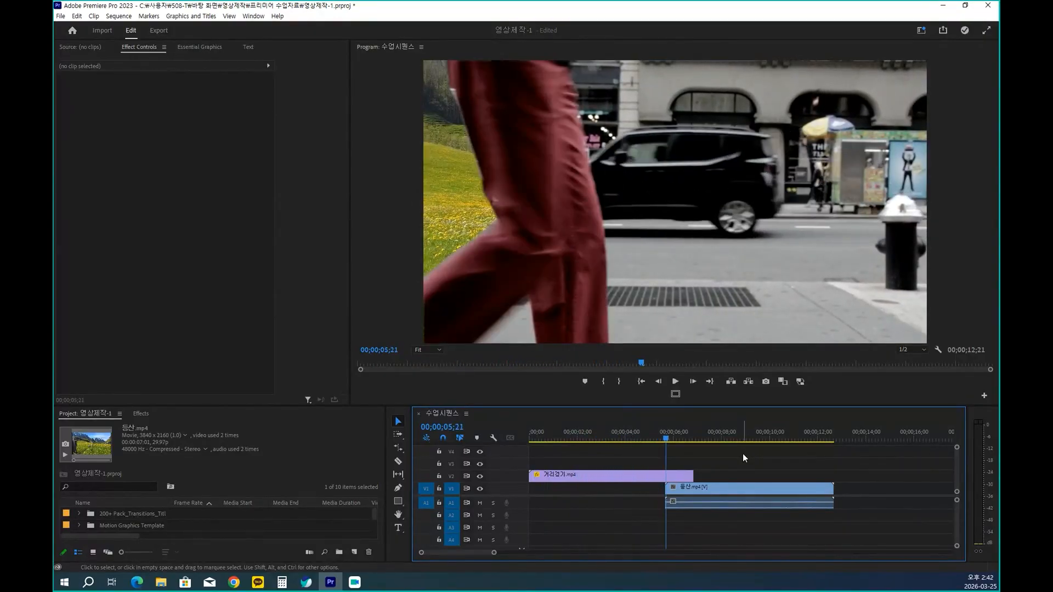
pyautogui.moveTo(490, 39)
pyautogui.mouseDown()
pyautogui.moveTo(513, 255)
pyautogui.moveTo(502, 42)
pyautogui.moveTo(476, 436)
pyautogui.mouseUp()
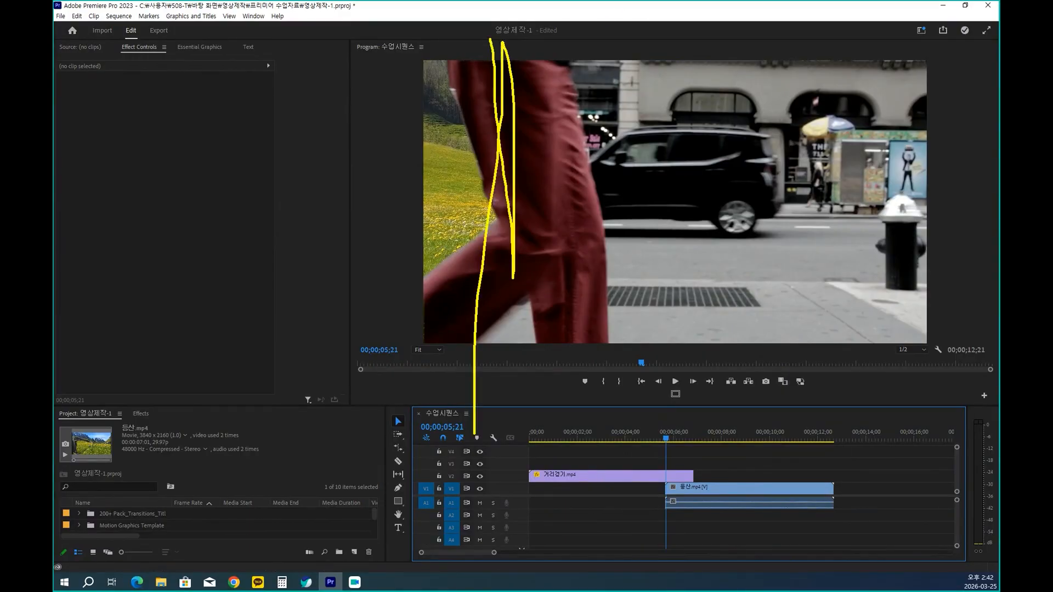
pyautogui.moveTo(493, 219)
pyautogui.mouseDown()
pyautogui.moveTo(711, 218)
pyautogui.moveTo(690, 208)
pyautogui.moveTo(703, 235)
pyautogui.mouseUp()
pyautogui.moveTo(454, 212); pyautogui.dragTo(692, 207)
pyautogui.click(615, 3)
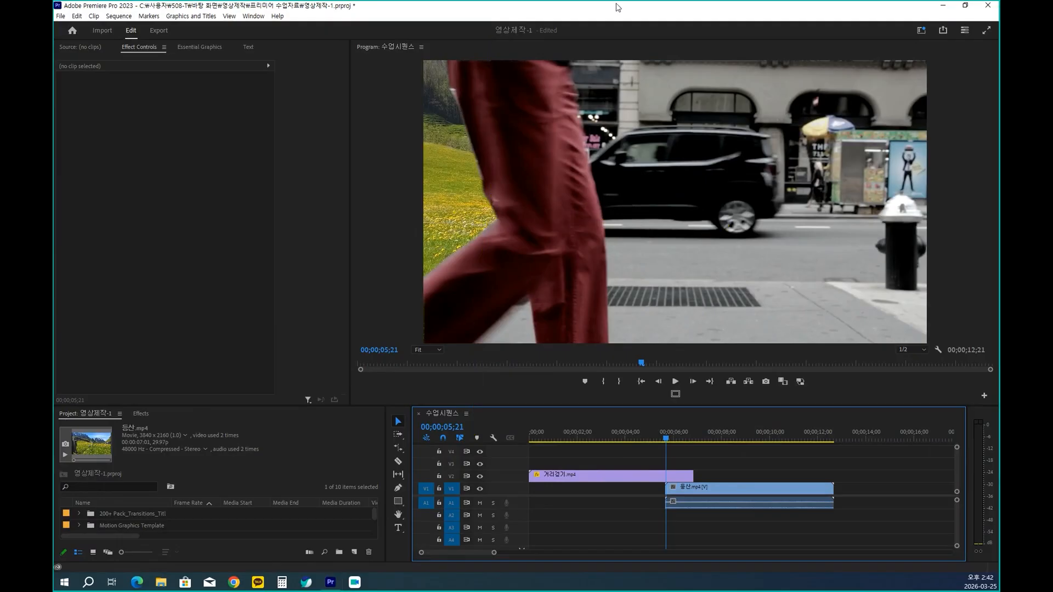
pyautogui.moveTo(651, 1); pyautogui.dragTo(467, 12)
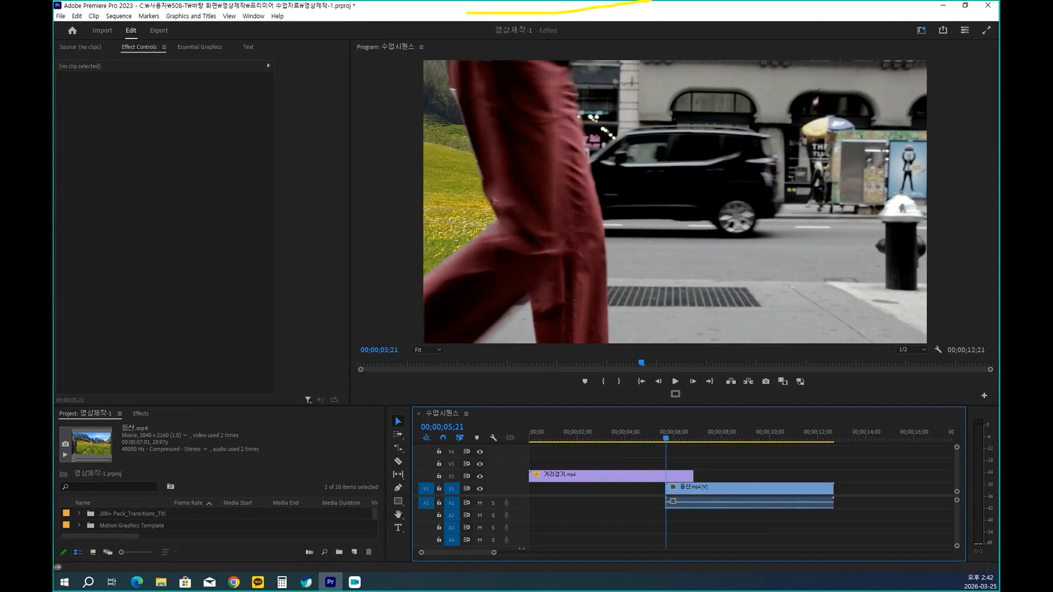
pyautogui.moveTo(782, 135)
pyautogui.mouseDown()
pyautogui.moveTo(641, 144)
pyautogui.moveTo(653, 158)
pyautogui.mouseUp()
pyautogui.click(645, 4)
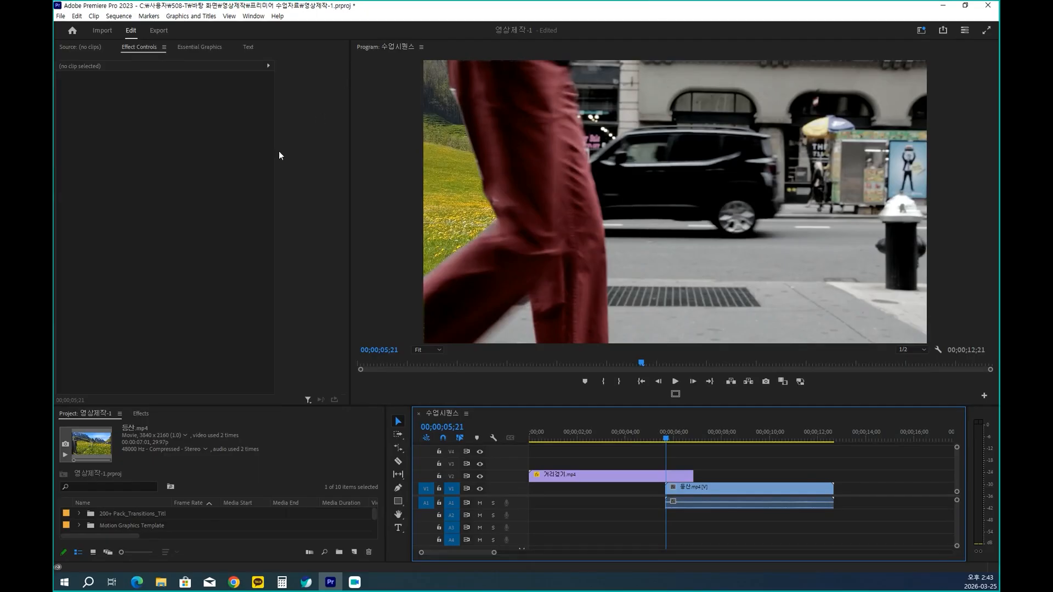
pyautogui.moveTo(201, 149)
pyautogui.mouseDown()
pyautogui.moveTo(218, 168)
pyautogui.moveTo(193, 177)
pyautogui.moveTo(198, 141)
pyautogui.moveTo(222, 164)
pyautogui.mouseUp()
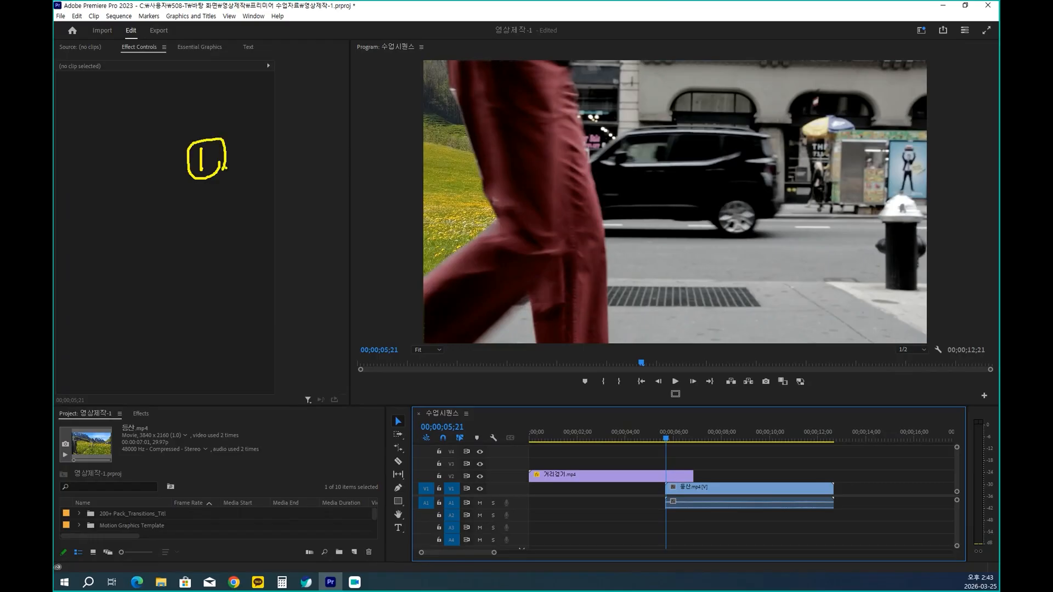
pyautogui.moveTo(260, 131)
pyautogui.mouseDown()
pyautogui.moveTo(223, 132)
pyautogui.moveTo(224, 148)
pyautogui.moveTo(265, 143)
pyautogui.moveTo(285, 170)
pyautogui.moveTo(301, 140)
pyautogui.moveTo(309, 150)
pyautogui.moveTo(291, 166)
pyautogui.moveTo(316, 163)
pyautogui.moveTo(329, 179)
pyautogui.mouseUp()
pyautogui.moveTo(330, 156)
pyautogui.mouseDown()
pyautogui.moveTo(357, 152)
pyautogui.moveTo(320, 196)
pyautogui.moveTo(339, 196)
pyautogui.mouseUp()
pyautogui.moveTo(322, 195); pyautogui.dragTo(338, 194)
pyautogui.moveTo(375, 142)
pyautogui.mouseDown()
pyautogui.moveTo(363, 156)
pyautogui.moveTo(374, 138)
pyautogui.moveTo(380, 160)
pyautogui.moveTo(368, 183)
pyautogui.mouseUp()
pyautogui.moveTo(371, 176)
pyautogui.mouseDown()
pyautogui.moveTo(392, 151)
pyautogui.moveTo(396, 187)
pyautogui.mouseUp()
pyautogui.moveTo(399, 144)
pyautogui.mouseDown()
pyautogui.moveTo(413, 146)
pyautogui.moveTo(399, 159)
pyautogui.mouseUp()
pyautogui.moveTo(404, 152); pyautogui.dragTo(435, 186)
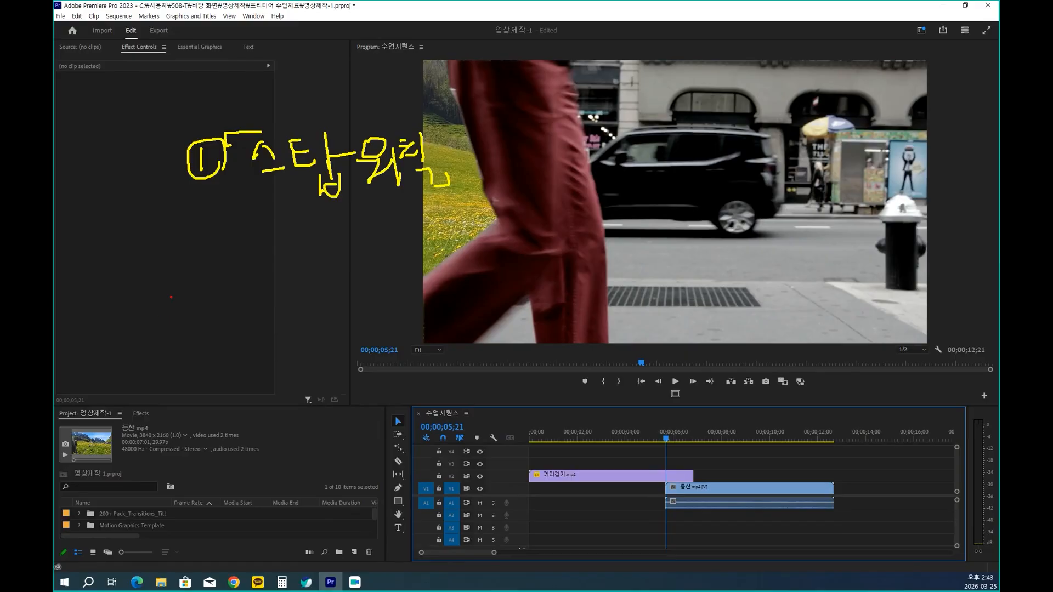
pyautogui.moveTo(253, 218)
pyautogui.mouseDown()
pyautogui.moveTo(279, 234)
pyautogui.moveTo(261, 260)
pyautogui.mouseUp()
pyautogui.moveTo(284, 227)
pyautogui.mouseDown()
pyautogui.moveTo(284, 254)
pyautogui.moveTo(302, 242)
pyautogui.moveTo(277, 255)
pyautogui.moveTo(301, 281)
pyautogui.mouseUp()
pyautogui.moveTo(318, 238)
pyautogui.mouseDown()
pyautogui.moveTo(344, 236)
pyautogui.moveTo(348, 258)
pyautogui.moveTo(330, 274)
pyautogui.moveTo(367, 277)
pyautogui.mouseUp()
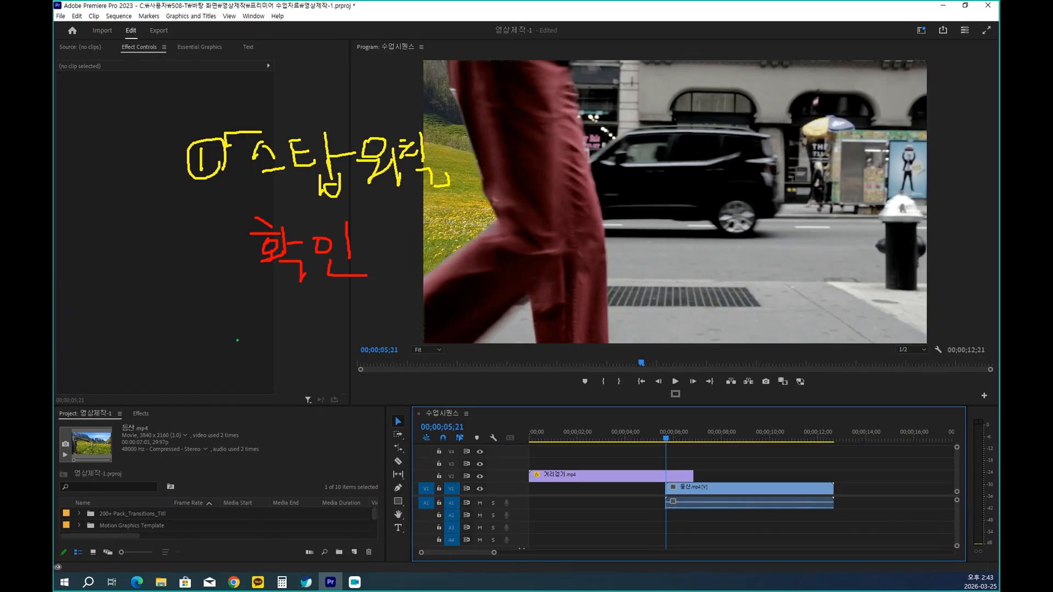
pyautogui.moveTo(200, 342)
pyautogui.mouseDown()
pyautogui.moveTo(215, 340)
pyautogui.moveTo(216, 355)
pyautogui.moveTo(190, 343)
pyautogui.moveTo(229, 342)
pyautogui.moveTo(231, 360)
pyautogui.moveTo(245, 344)
pyautogui.moveTo(245, 354)
pyautogui.mouseUp()
pyautogui.click(241, 357)
pyautogui.moveTo(242, 324)
pyautogui.mouseDown()
pyautogui.moveTo(245, 352)
pyautogui.moveTo(260, 323)
pyautogui.moveTo(271, 350)
pyautogui.mouseUp()
pyautogui.moveTo(259, 351)
pyautogui.mouseDown()
pyautogui.moveTo(255, 364)
pyautogui.moveTo(278, 363)
pyautogui.moveTo(301, 329)
pyautogui.mouseUp()
pyautogui.moveTo(278, 330)
pyautogui.mouseDown()
pyautogui.moveTo(278, 346)
pyautogui.moveTo(302, 344)
pyautogui.mouseUp()
pyautogui.moveTo(279, 352)
pyautogui.mouseDown()
pyautogui.moveTo(305, 350)
pyautogui.moveTo(313, 365)
pyautogui.mouseUp()
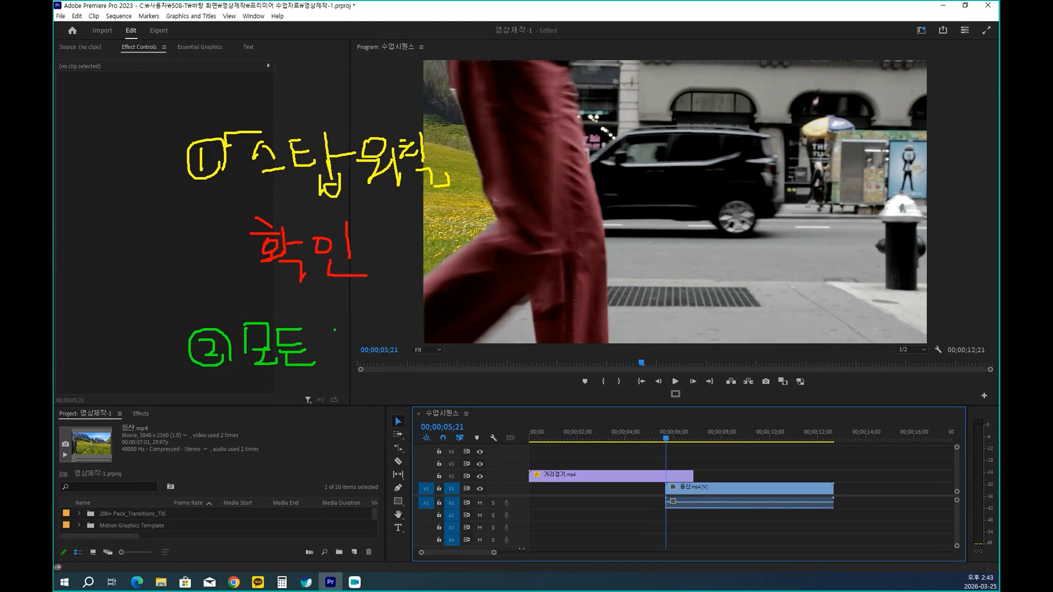
pyautogui.moveTo(326, 328); pyautogui.dragTo(327, 351)
pyautogui.moveTo(326, 327); pyautogui.dragTo(336, 344)
pyautogui.moveTo(345, 317)
pyautogui.mouseDown()
pyautogui.moveTo(344, 347)
pyautogui.moveTo(354, 332)
pyautogui.mouseUp()
pyautogui.moveTo(361, 324); pyautogui.dragTo(377, 334)
pyautogui.moveTo(377, 318)
pyautogui.mouseDown()
pyautogui.moveTo(389, 315)
pyautogui.moveTo(387, 339)
pyautogui.mouseUp()
pyautogui.moveTo(378, 331)
pyautogui.mouseDown()
pyautogui.moveTo(403, 341)
pyautogui.moveTo(412, 316)
pyautogui.mouseUp()
pyautogui.moveTo(410, 318)
pyautogui.mouseDown()
pyautogui.moveTo(405, 333)
pyautogui.moveTo(419, 328)
pyautogui.mouseUp()
pyautogui.moveTo(421, 315)
pyautogui.mouseDown()
pyautogui.moveTo(429, 345)
pyautogui.moveTo(435, 325)
pyautogui.moveTo(449, 332)
pyautogui.mouseUp()
pyautogui.moveTo(433, 336); pyautogui.dragTo(452, 335)
pyautogui.moveTo(466, 332)
pyautogui.mouseDown()
pyautogui.moveTo(506, 328)
pyautogui.moveTo(517, 350)
pyautogui.mouseUp()
pyautogui.moveTo(541, 316); pyautogui.dragTo(560, 323)
pyautogui.moveTo(553, 330); pyautogui.dragTo(587, 323)
pyautogui.moveTo(598, 317)
pyautogui.mouseDown()
pyautogui.moveTo(604, 339)
pyautogui.moveTo(661, 308)
pyautogui.moveTo(643, 340)
pyautogui.moveTo(661, 309)
pyautogui.moveTo(644, 340)
pyautogui.moveTo(666, 313)
pyautogui.moveTo(667, 324)
pyautogui.moveTo(685, 313)
pyautogui.moveTo(690, 327)
pyautogui.moveTo(725, 303)
pyautogui.moveTo(717, 332)
pyautogui.moveTo(732, 303)
pyautogui.moveTo(732, 332)
pyautogui.moveTo(749, 300)
pyautogui.moveTo(749, 322)
pyautogui.moveTo(765, 322)
pyautogui.moveTo(769, 361)
pyautogui.mouseUp()
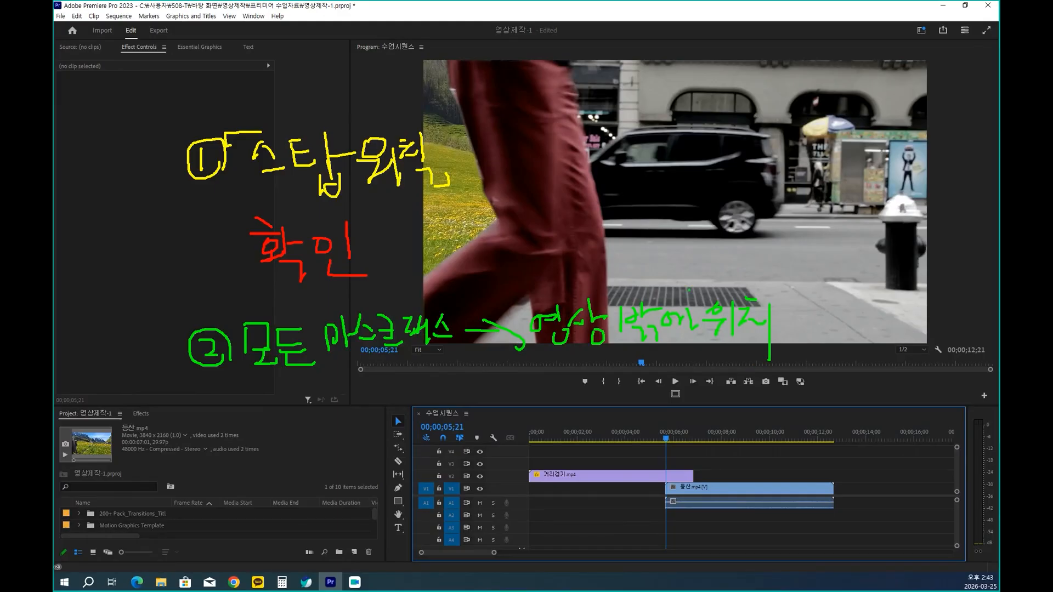
pyautogui.moveTo(224, 339)
pyautogui.mouseDown()
pyautogui.moveTo(238, 339)
pyautogui.moveTo(240, 356)
pyautogui.moveTo(236, 334)
pyautogui.moveTo(242, 352)
pyautogui.mouseUp()
pyautogui.moveTo(226, 406); pyautogui.dragTo(255, 423)
pyautogui.moveTo(218, 399); pyautogui.dragTo(250, 422)
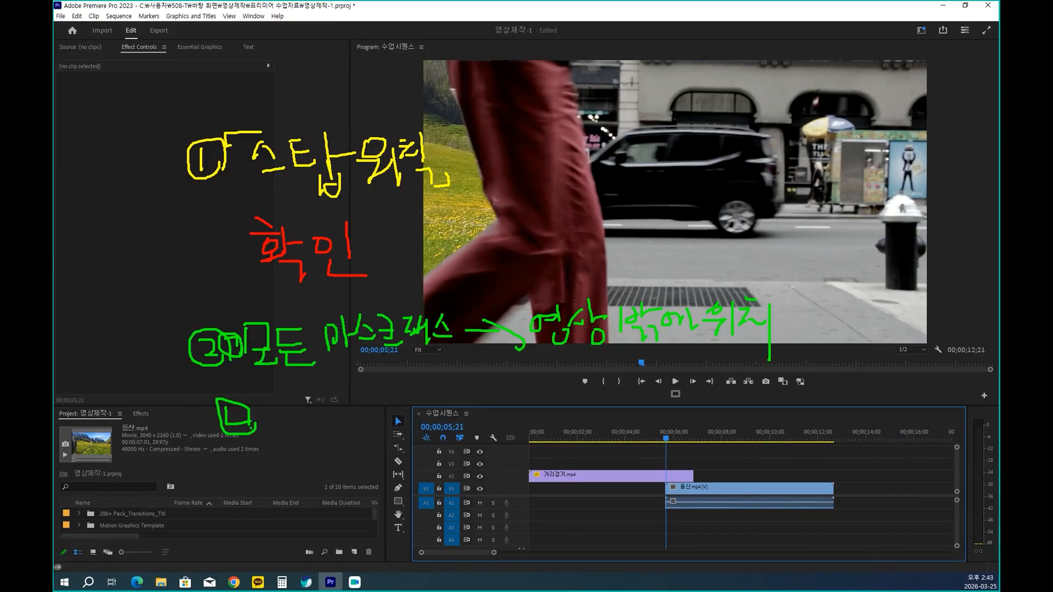
pyautogui.moveTo(294, 392)
pyautogui.mouseDown()
pyautogui.moveTo(273, 408)
pyautogui.moveTo(292, 415)
pyautogui.moveTo(295, 405)
pyautogui.mouseUp()
pyautogui.moveTo(304, 397); pyautogui.dragTo(307, 421)
pyautogui.moveTo(298, 419)
pyautogui.mouseDown()
pyautogui.moveTo(300, 433)
pyautogui.moveTo(317, 428)
pyautogui.mouseUp()
pyautogui.moveTo(318, 403)
pyautogui.mouseDown()
pyautogui.moveTo(340, 400)
pyautogui.moveTo(326, 422)
pyautogui.moveTo(350, 418)
pyautogui.mouseUp()
pyautogui.moveTo(353, 390)
pyautogui.mouseDown()
pyautogui.moveTo(354, 431)
pyautogui.moveTo(365, 398)
pyautogui.moveTo(393, 423)
pyautogui.mouseUp()
pyautogui.moveTo(409, 407)
pyautogui.mouseDown()
pyautogui.moveTo(406, 419)
pyautogui.moveTo(412, 405)
pyautogui.mouseUp()
pyautogui.moveTo(418, 399)
pyautogui.mouseDown()
pyautogui.moveTo(421, 420)
pyautogui.moveTo(424, 400)
pyautogui.moveTo(443, 399)
pyautogui.moveTo(436, 420)
pyautogui.moveTo(463, 418)
pyautogui.mouseUp()
pyautogui.moveTo(459, 398)
pyautogui.mouseDown()
pyautogui.moveTo(471, 398)
pyautogui.moveTo(467, 416)
pyautogui.mouseUp()
pyautogui.moveTo(476, 391)
pyautogui.mouseDown()
pyautogui.moveTo(477, 415)
pyautogui.moveTo(481, 404)
pyautogui.mouseUp()
pyautogui.moveTo(486, 393)
pyautogui.mouseDown()
pyautogui.moveTo(501, 403)
pyautogui.moveTo(495, 421)
pyautogui.mouseUp()
pyautogui.moveTo(489, 419)
pyautogui.mouseDown()
pyautogui.moveTo(517, 411)
pyautogui.moveTo(496, 429)
pyautogui.mouseUp()
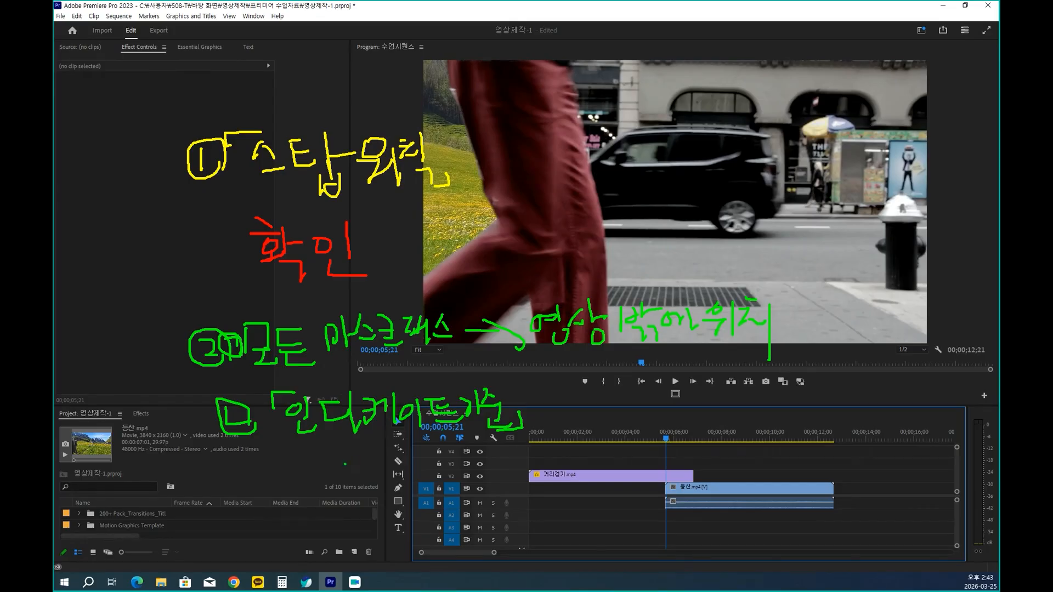
pyautogui.moveTo(299, 453)
pyautogui.mouseDown()
pyautogui.moveTo(305, 464)
pyautogui.moveTo(404, 457)
pyautogui.moveTo(407, 469)
pyautogui.moveTo(454, 449)
pyautogui.mouseUp()
pyautogui.moveTo(438, 453); pyautogui.dragTo(476, 451)
pyautogui.moveTo(455, 460); pyautogui.dragTo(479, 464)
pyautogui.moveTo(480, 440)
pyautogui.mouseDown()
pyautogui.moveTo(489, 440)
pyautogui.moveTo(484, 450)
pyautogui.mouseUp()
pyautogui.moveTo(487, 447); pyautogui.dragTo(501, 450)
pyautogui.moveTo(491, 459); pyautogui.dragTo(502, 457)
pyautogui.moveTo(504, 440); pyautogui.dragTo(510, 455)
pyautogui.moveTo(511, 449); pyautogui.dragTo(516, 454)
pyautogui.moveTo(523, 440)
pyautogui.mouseDown()
pyautogui.moveTo(524, 458)
pyautogui.moveTo(541, 452)
pyautogui.moveTo(535, 466)
pyautogui.mouseUp()
pyautogui.moveTo(535, 456)
pyautogui.mouseDown()
pyautogui.moveTo(556, 442)
pyautogui.moveTo(566, 462)
pyautogui.moveTo(601, 439)
pyautogui.moveTo(590, 456)
pyautogui.mouseUp()
pyautogui.moveTo(583, 458)
pyautogui.mouseDown()
pyautogui.moveTo(599, 457)
pyautogui.moveTo(588, 471)
pyautogui.mouseUp()
pyautogui.moveTo(588, 470); pyautogui.dragTo(600, 469)
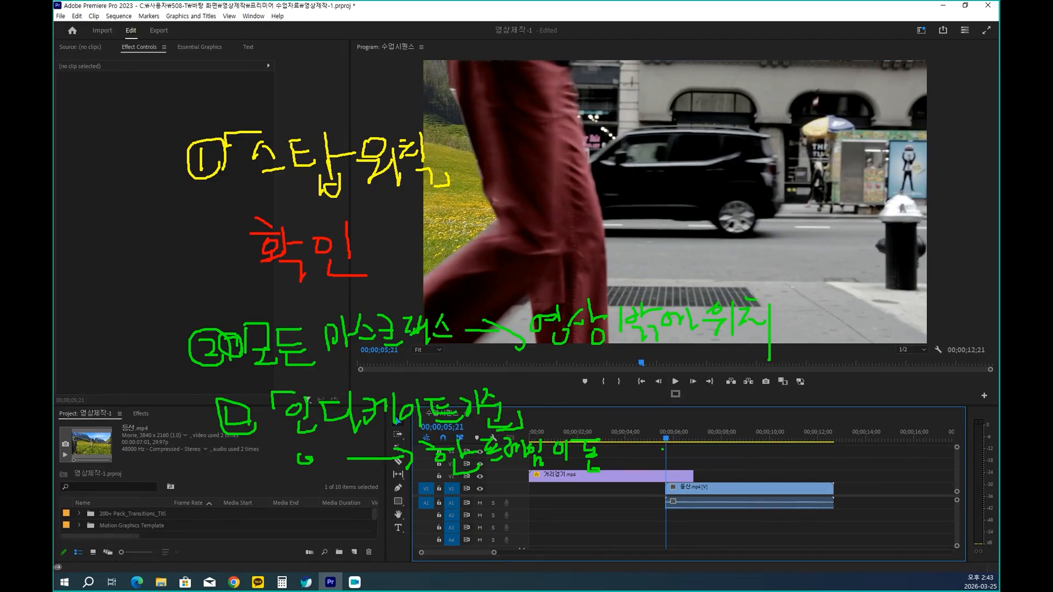
pyautogui.moveTo(649, 422)
pyautogui.mouseDown()
pyautogui.moveTo(646, 462)
pyautogui.moveTo(661, 462)
pyautogui.moveTo(669, 439)
pyautogui.moveTo(693, 438)
pyautogui.mouseUp()
pyautogui.moveTo(684, 447); pyautogui.dragTo(697, 451)
pyautogui.moveTo(699, 449); pyautogui.dragTo(709, 446)
pyautogui.moveTo(714, 441); pyautogui.dragTo(735, 458)
pyautogui.moveTo(734, 449)
pyautogui.mouseDown()
pyautogui.moveTo(764, 427)
pyautogui.moveTo(780, 453)
pyautogui.moveTo(785, 427)
pyautogui.moveTo(784, 438)
pyautogui.moveTo(800, 443)
pyautogui.moveTo(806, 426)
pyautogui.moveTo(821, 443)
pyautogui.mouseUp()
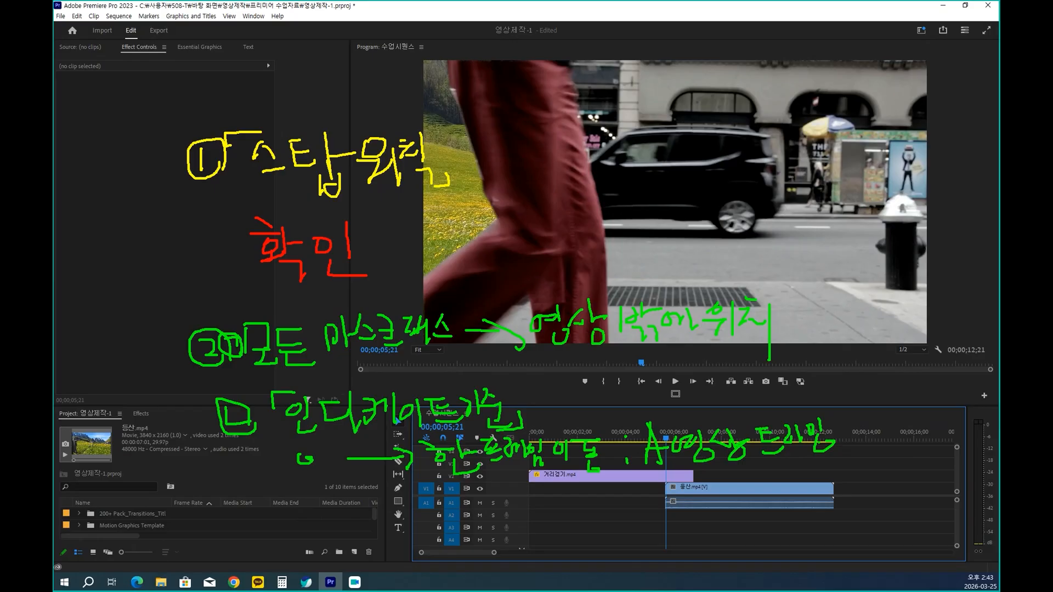
pyautogui.moveTo(301, 501)
pyautogui.mouseDown()
pyautogui.moveTo(310, 510)
pyautogui.moveTo(317, 499)
pyautogui.mouseUp()
pyautogui.moveTo(344, 492)
pyautogui.mouseDown()
pyautogui.moveTo(359, 490)
pyautogui.moveTo(378, 513)
pyautogui.moveTo(382, 501)
pyautogui.moveTo(395, 506)
pyautogui.mouseUp()
pyautogui.moveTo(402, 487)
pyautogui.mouseDown()
pyautogui.moveTo(423, 503)
pyautogui.moveTo(420, 487)
pyautogui.moveTo(426, 514)
pyautogui.moveTo(445, 495)
pyautogui.mouseUp()
pyautogui.moveTo(451, 484)
pyautogui.mouseDown()
pyautogui.moveTo(452, 514)
pyautogui.moveTo(455, 499)
pyautogui.moveTo(482, 488)
pyautogui.mouseUp()
pyautogui.moveTo(485, 478); pyautogui.dragTo(484, 496)
pyautogui.moveTo(480, 497); pyautogui.dragTo(497, 504)
pyautogui.moveTo(510, 480)
pyautogui.mouseDown()
pyautogui.moveTo(501, 500)
pyautogui.moveTo(521, 499)
pyautogui.mouseUp()
pyautogui.moveTo(523, 483)
pyautogui.mouseDown()
pyautogui.moveTo(529, 507)
pyautogui.moveTo(540, 491)
pyautogui.moveTo(532, 497)
pyautogui.mouseUp()
pyautogui.moveTo(542, 492)
pyautogui.mouseDown()
pyautogui.moveTo(562, 511)
pyautogui.moveTo(571, 492)
pyautogui.mouseUp()
pyautogui.moveTo(576, 488)
pyautogui.mouseDown()
pyautogui.moveTo(594, 510)
pyautogui.moveTo(604, 494)
pyautogui.moveTo(614, 497)
pyautogui.mouseUp()
pyautogui.moveTo(615, 489); pyautogui.dragTo(622, 509)
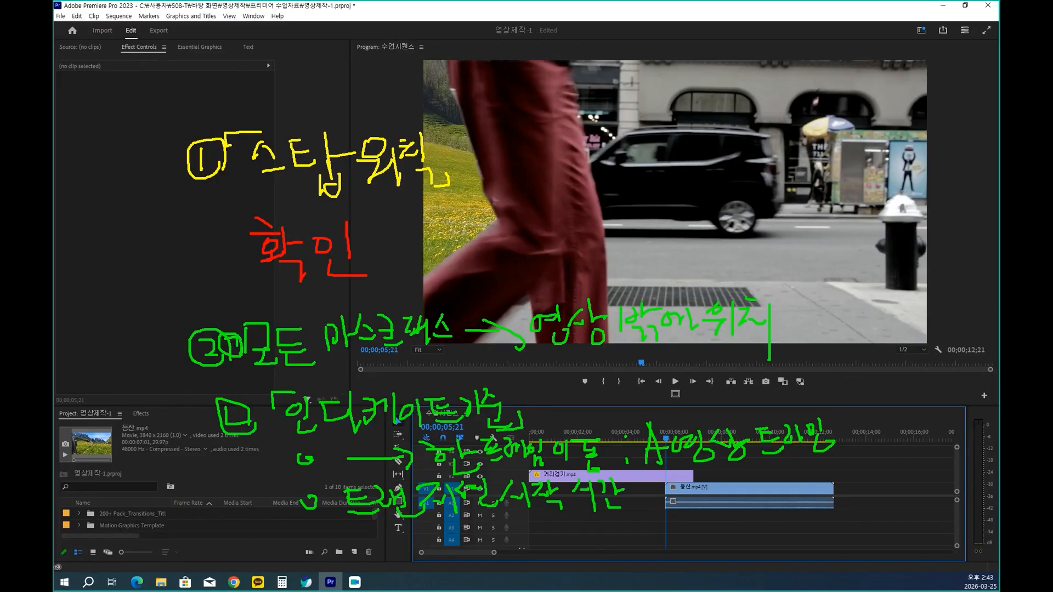
pyautogui.click(647, 486)
pyautogui.moveTo(654, 492); pyautogui.dragTo(664, 500)
pyautogui.moveTo(702, 478); pyautogui.dragTo(722, 481)
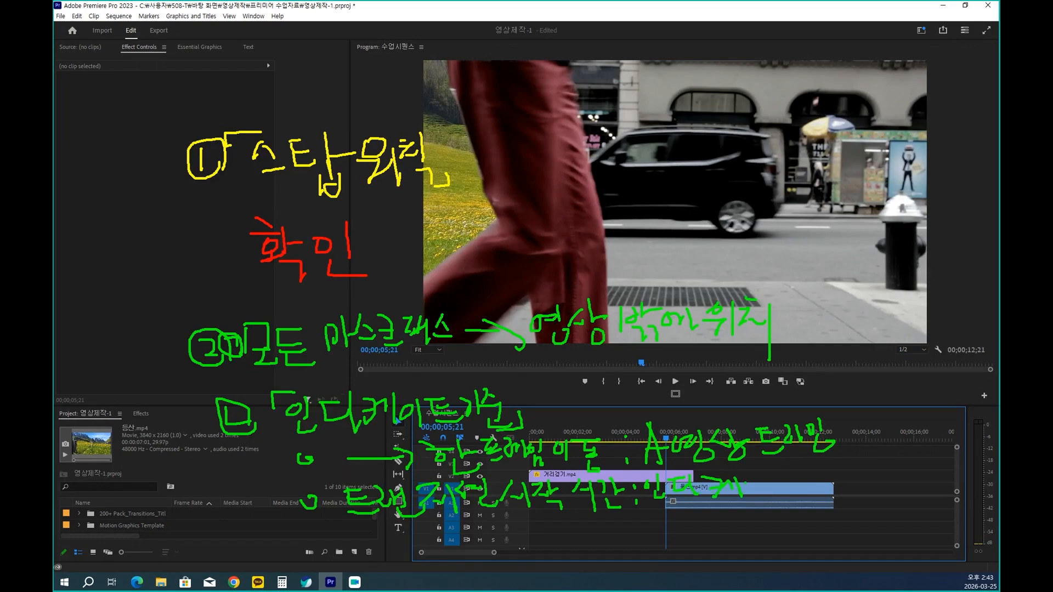
pyautogui.moveTo(753, 475); pyautogui.dragTo(757, 496)
pyautogui.moveTo(765, 478); pyautogui.dragTo(782, 481)
pyautogui.moveTo(767, 478)
pyautogui.mouseDown()
pyautogui.moveTo(798, 494)
pyautogui.moveTo(804, 478)
pyautogui.moveTo(841, 481)
pyautogui.mouseUp()
pyautogui.moveTo(832, 489); pyautogui.dragTo(850, 487)
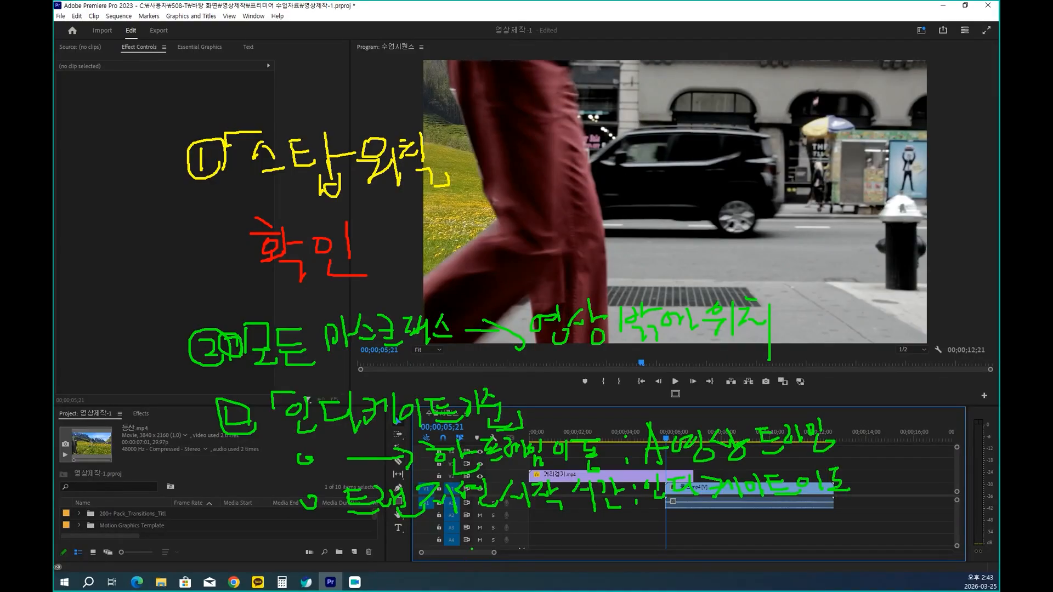
pyautogui.moveTo(369, 541)
pyautogui.mouseDown()
pyautogui.moveTo(420, 537)
pyautogui.moveTo(361, 545)
pyautogui.moveTo(378, 554)
pyautogui.mouseUp()
pyautogui.moveTo(435, 517)
pyautogui.mouseDown()
pyautogui.moveTo(480, 531)
pyautogui.moveTo(481, 544)
pyautogui.mouseUp()
pyautogui.moveTo(500, 517)
pyautogui.mouseDown()
pyautogui.moveTo(488, 533)
pyautogui.moveTo(518, 529)
pyautogui.moveTo(522, 539)
pyautogui.moveTo(536, 531)
pyautogui.moveTo(563, 541)
pyautogui.moveTo(570, 521)
pyautogui.moveTo(583, 524)
pyautogui.mouseUp()
pyautogui.moveTo(585, 518)
pyautogui.mouseDown()
pyautogui.moveTo(592, 532)
pyautogui.moveTo(614, 520)
pyautogui.mouseUp()
pyautogui.moveTo(607, 528); pyautogui.dragTo(621, 528)
pyautogui.moveTo(620, 515)
pyautogui.mouseDown()
pyautogui.moveTo(627, 543)
pyautogui.moveTo(648, 547)
pyautogui.moveTo(628, 550)
pyautogui.mouseUp()
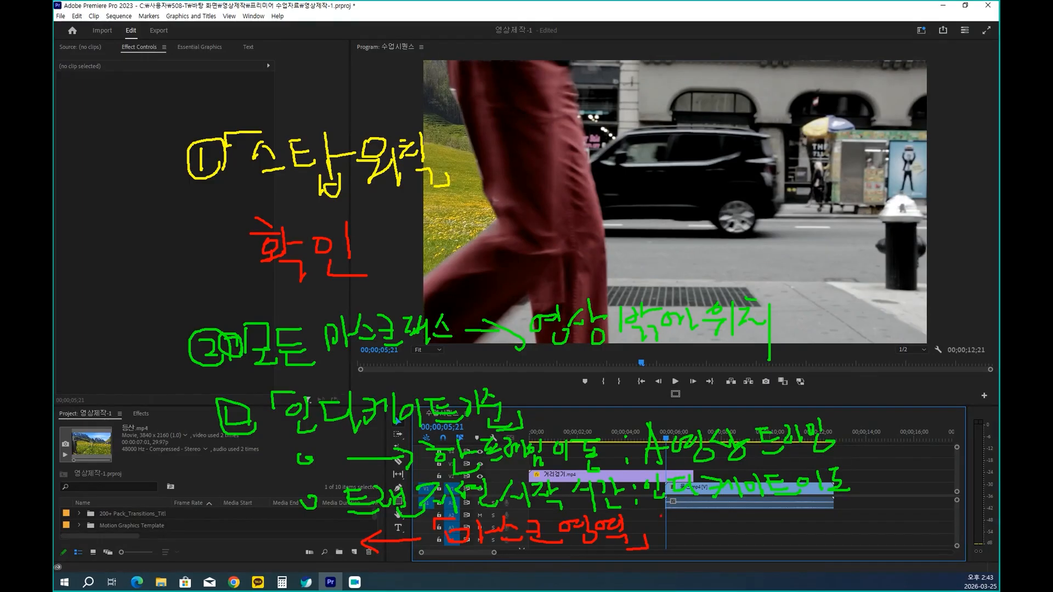
pyautogui.moveTo(673, 513); pyautogui.dragTo(690, 530)
pyautogui.moveTo(682, 517)
pyautogui.mouseDown()
pyautogui.moveTo(700, 515)
pyautogui.moveTo(704, 528)
pyautogui.mouseUp()
pyautogui.moveTo(710, 527); pyautogui.dragTo(709, 547)
pyautogui.moveTo(727, 506)
pyautogui.mouseDown()
pyautogui.moveTo(721, 519)
pyautogui.moveTo(763, 516)
pyautogui.mouseUp()
pyautogui.moveTo(734, 531)
pyautogui.mouseDown()
pyautogui.moveTo(733, 543)
pyautogui.moveTo(740, 530)
pyautogui.moveTo(788, 526)
pyautogui.mouseUp()
pyautogui.moveTo(791, 516)
pyautogui.mouseDown()
pyautogui.moveTo(804, 515)
pyautogui.moveTo(789, 541)
pyautogui.moveTo(810, 513)
pyautogui.moveTo(850, 532)
pyautogui.moveTo(856, 512)
pyautogui.moveTo(868, 528)
pyautogui.moveTo(875, 514)
pyautogui.moveTo(889, 520)
pyautogui.moveTo(880, 527)
pyautogui.mouseUp()
pyautogui.moveTo(882, 530); pyautogui.dragTo(907, 535)
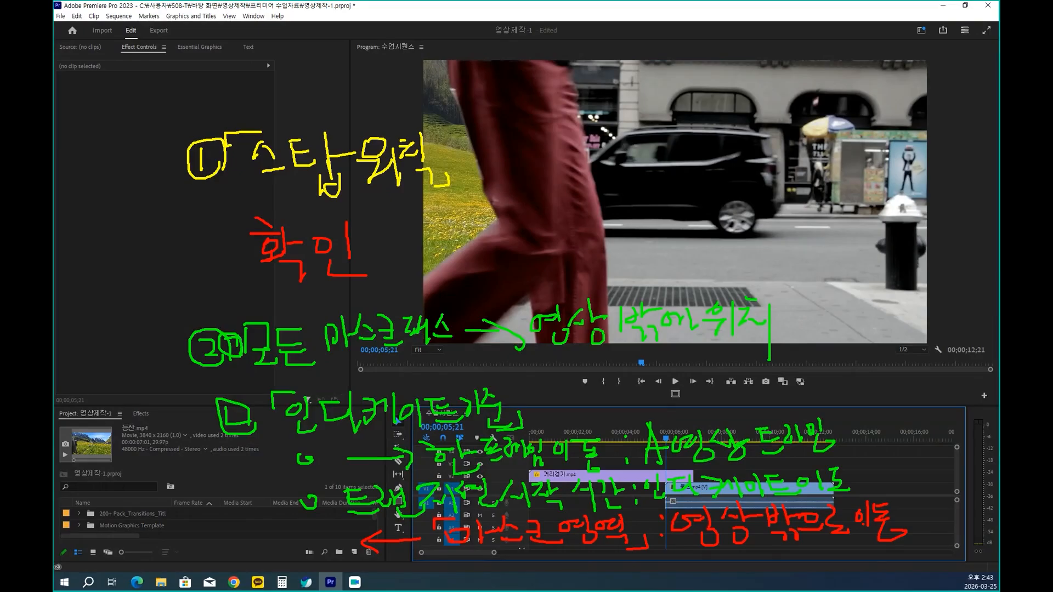
pyautogui.moveTo(297, 299)
pyautogui.mouseDown()
pyautogui.moveTo(178, 245)
pyautogui.moveTo(320, 91)
pyautogui.moveTo(473, 202)
pyautogui.moveTo(310, 293)
pyautogui.mouseUp()
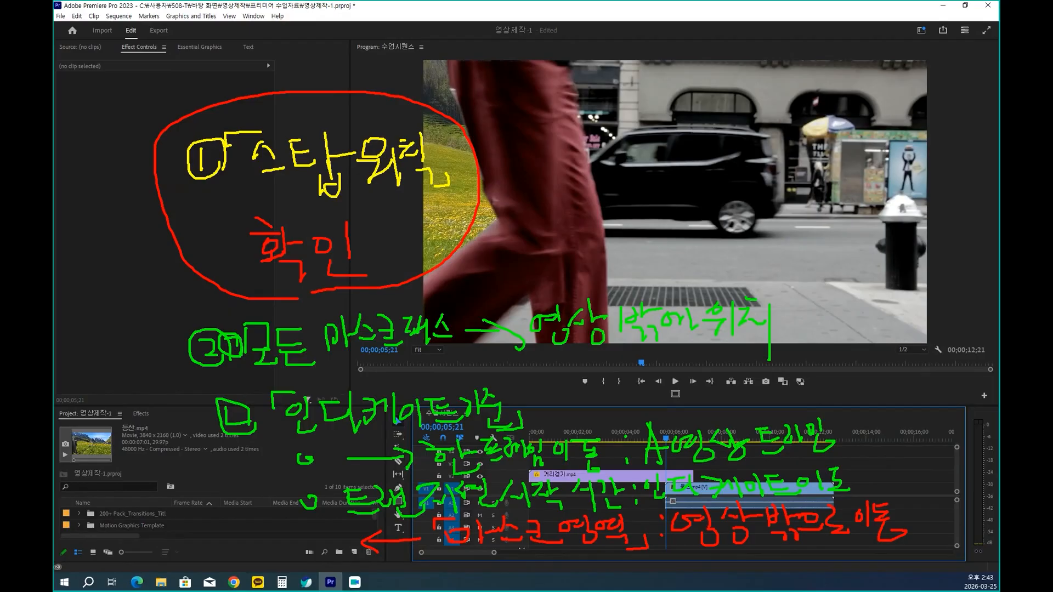
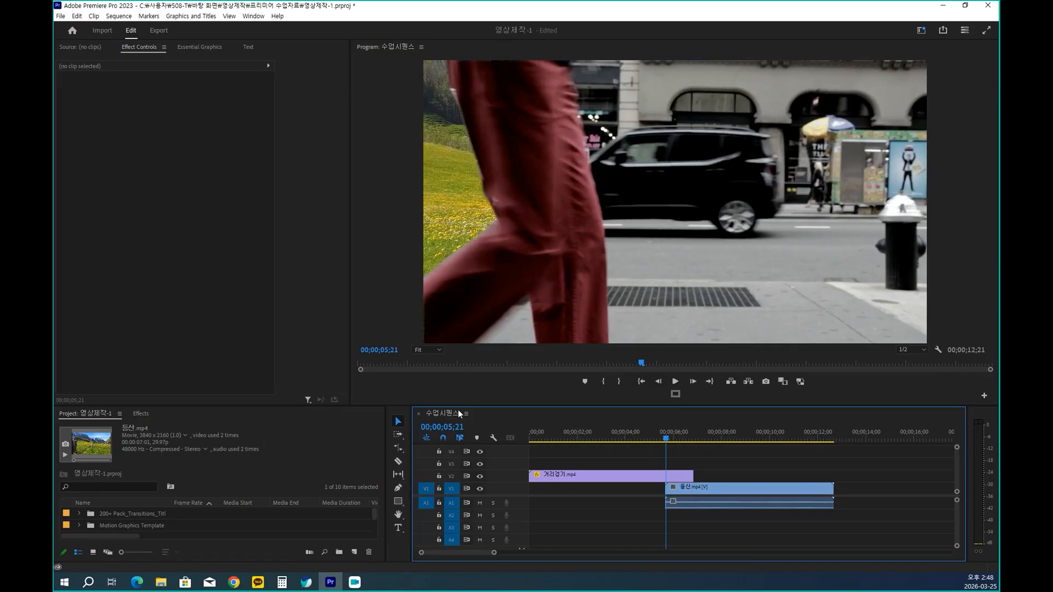
# Enlarge the timeline area, delete all clips from the sequence, and return the playhead to 00;00;00;00.
pyautogui.moveTo(459, 407); pyautogui.dragTo(527, 335)
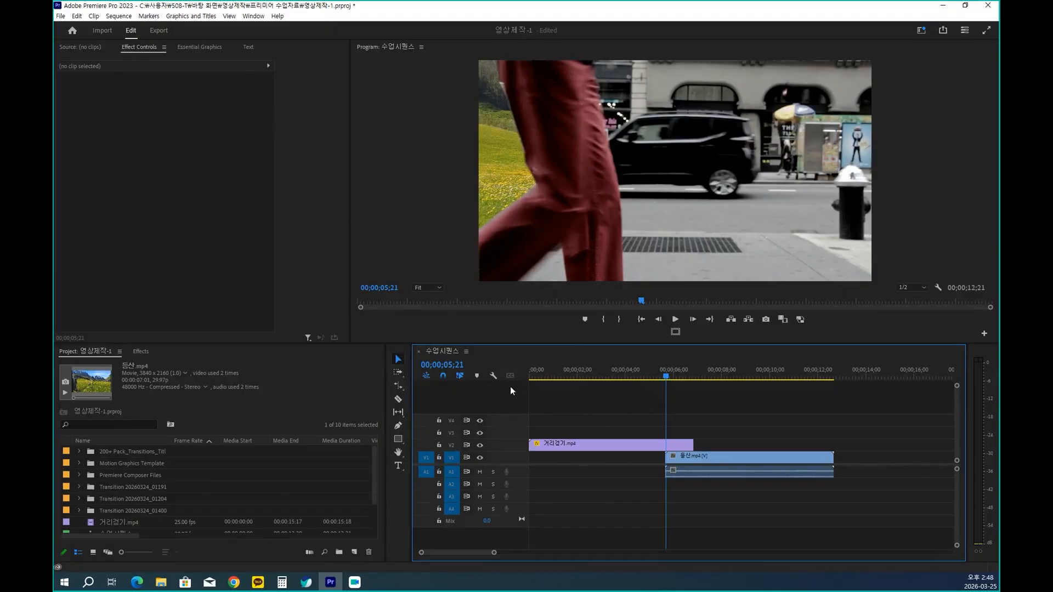
pyautogui.moveTo(534, 344); pyautogui.dragTo(534, 304)
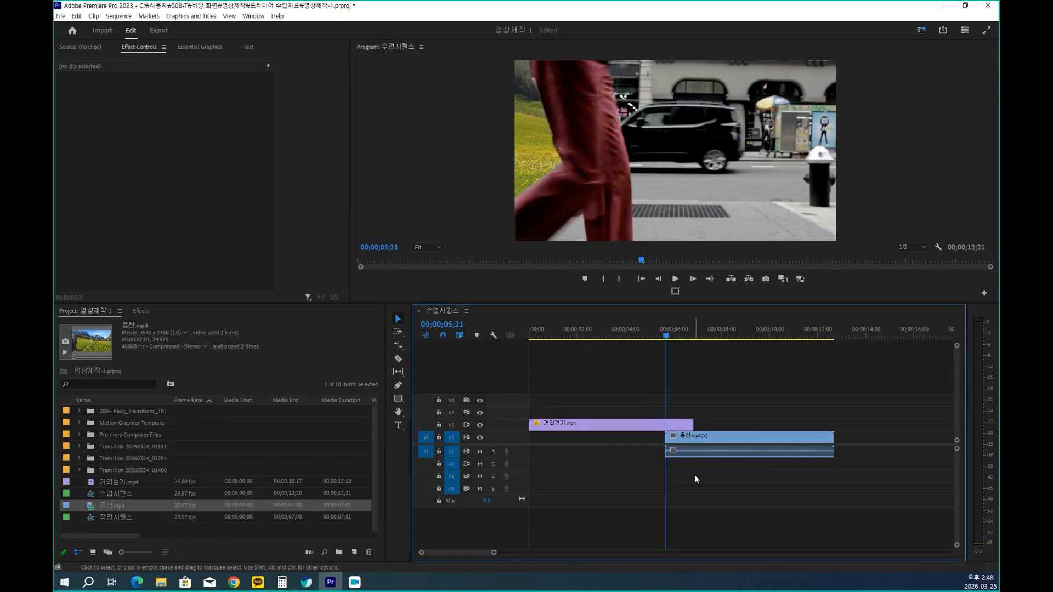
pyautogui.moveTo(904, 410); pyautogui.dragTo(449, 501)
pyautogui.press('Delete')
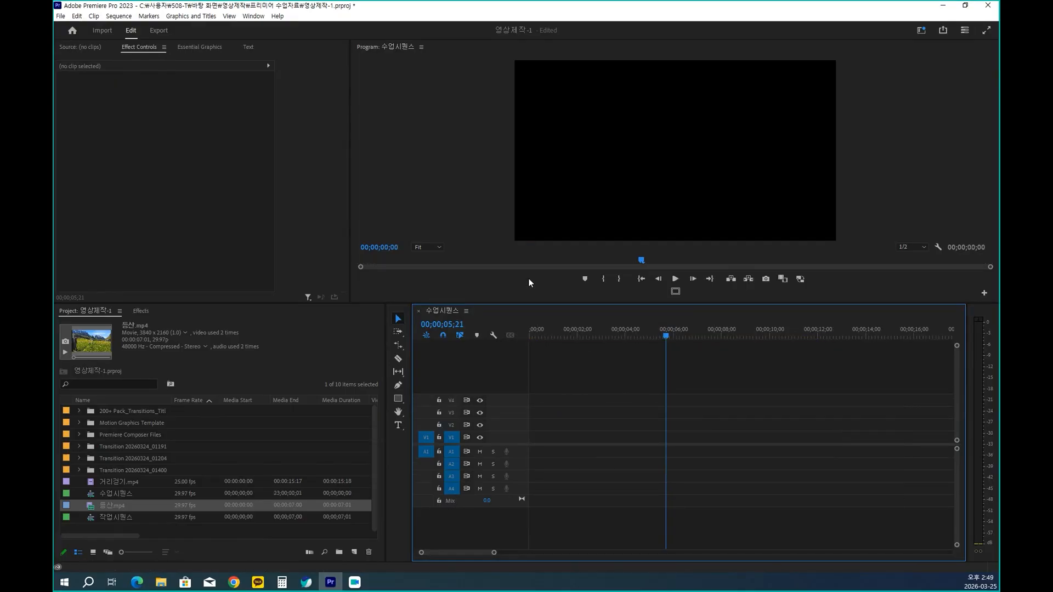
pyautogui.moveTo(665, 336); pyautogui.dragTo(524, 354)
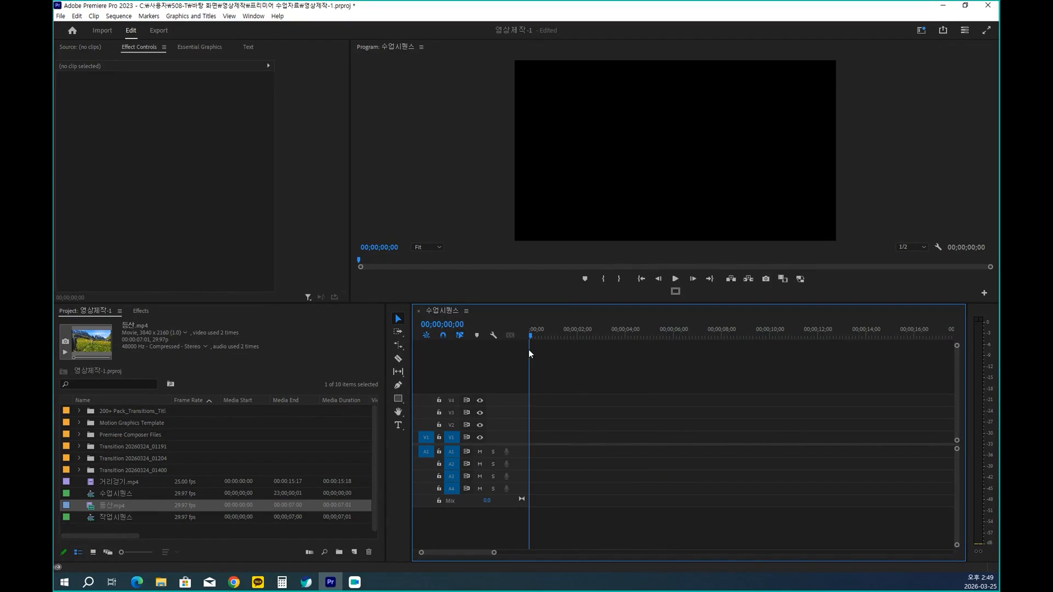
# Give the project media list more height, deselect its items, and start importing media from the 5.마스크 folder.
pyautogui.moveTo(332, 303); pyautogui.dragTo(336, 211)
pyautogui.click(229, 439)
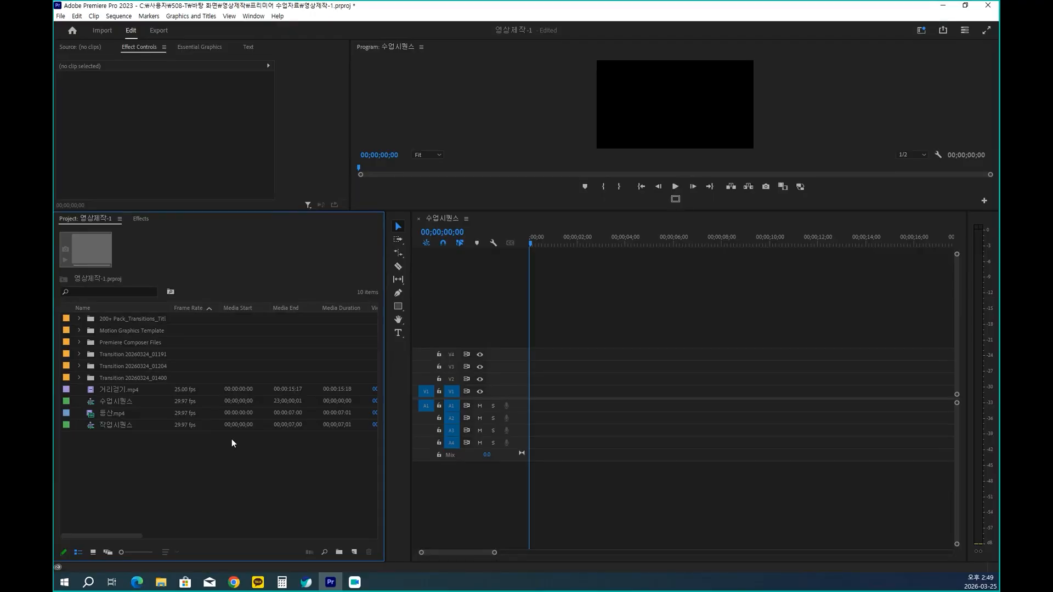
pyautogui.doubleClick(232, 441)
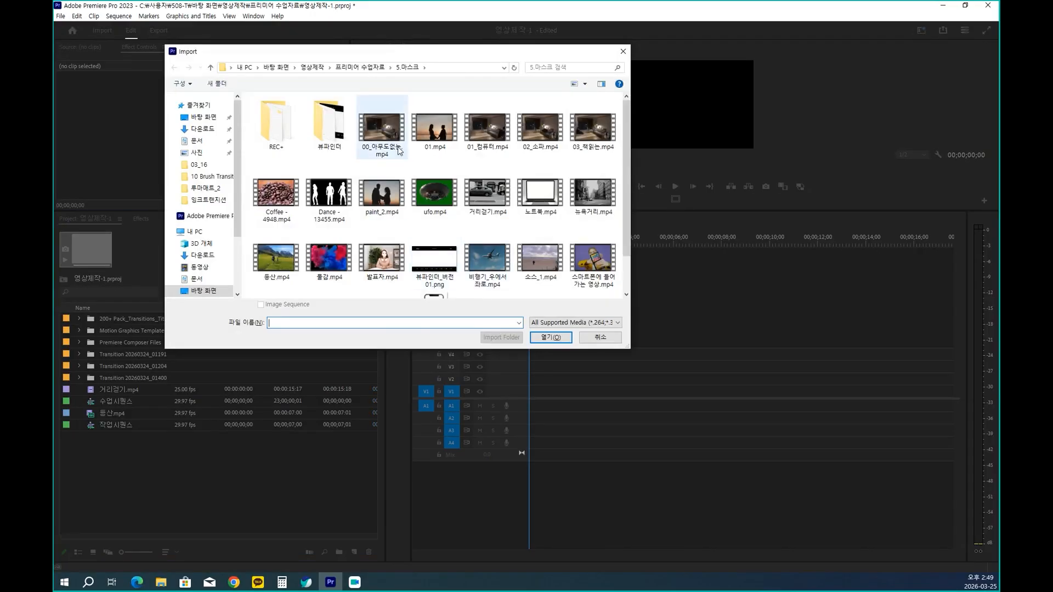
pyautogui.moveTo(385, 55)
pyautogui.mouseDown()
pyautogui.moveTo(405, 74)
pyautogui.moveTo(439, 82)
pyautogui.mouseUp()
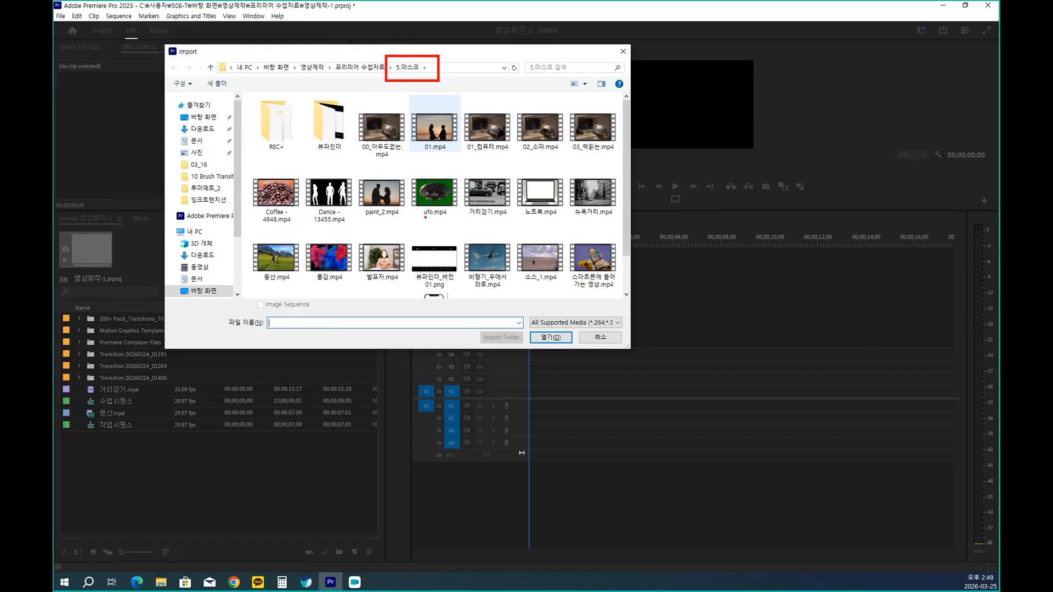
pyautogui.moveTo(509, 292)
pyautogui.mouseDown()
pyautogui.moveTo(488, 292)
pyautogui.moveTo(452, 269)
pyautogui.moveTo(458, 246)
pyautogui.moveTo(502, 244)
pyautogui.moveTo(510, 292)
pyautogui.mouseUp()
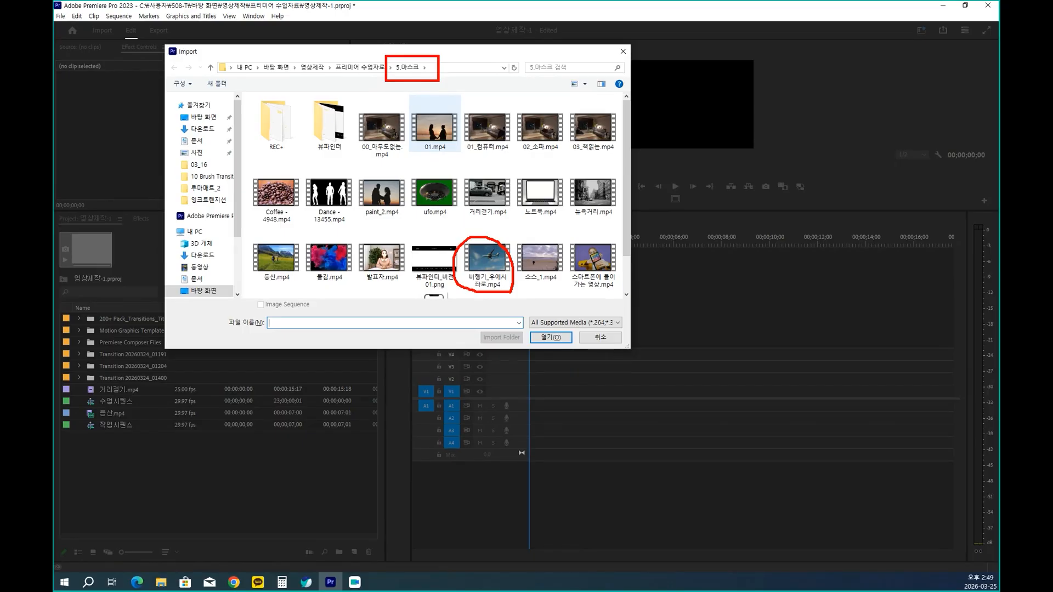
pyautogui.press('Escape')
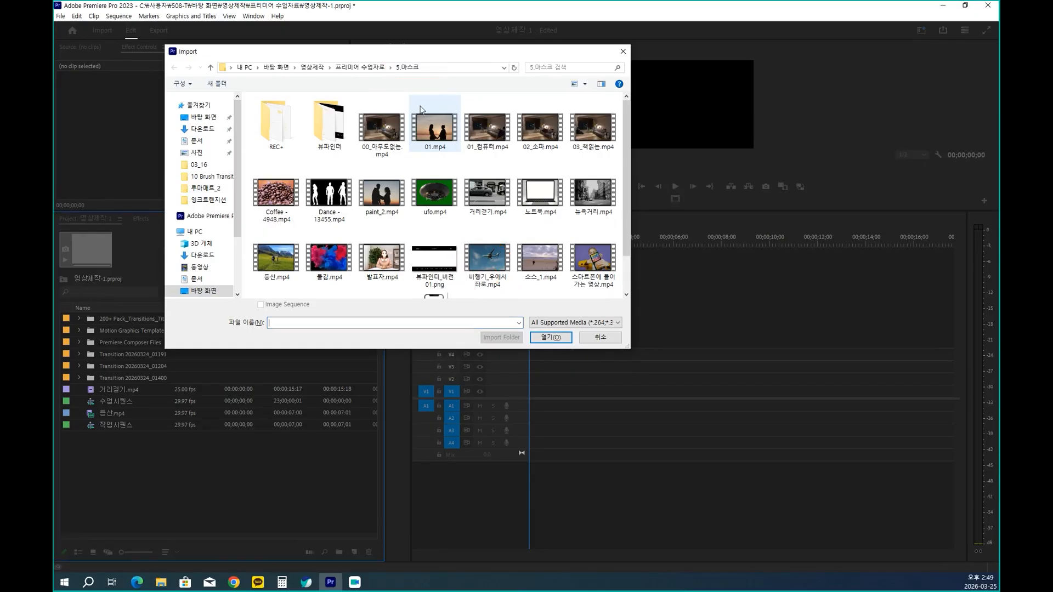
# Import 비행기_우에서 좌로.mp4 and place it at the start of V1 and A1, keeping the existing sequence settings.
pyautogui.click(480, 246)
pyautogui.click(550, 337)
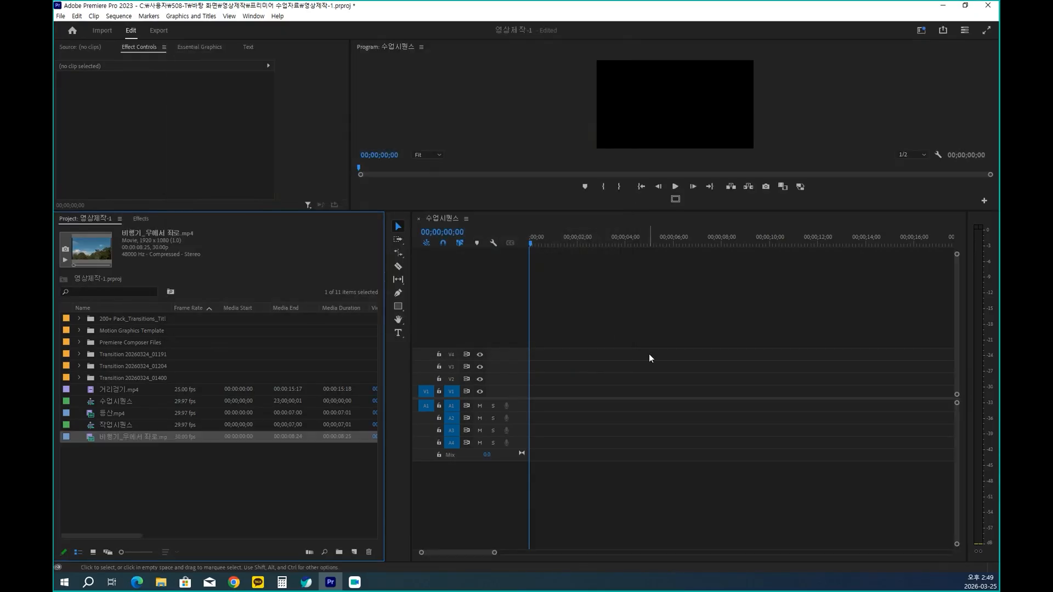
pyautogui.moveTo(93, 437); pyautogui.dragTo(566, 398)
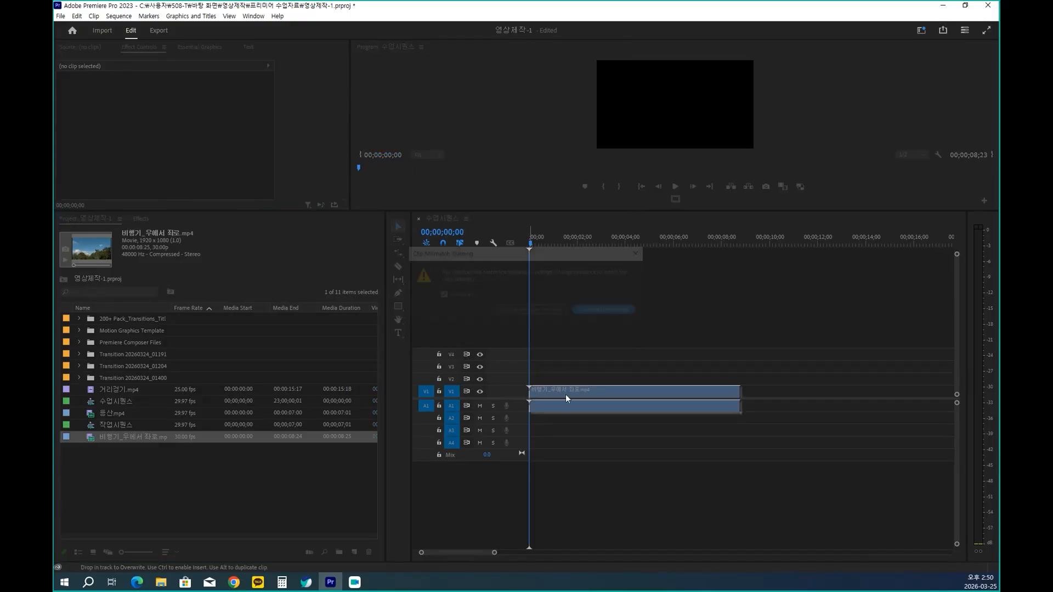
pyautogui.click(619, 310)
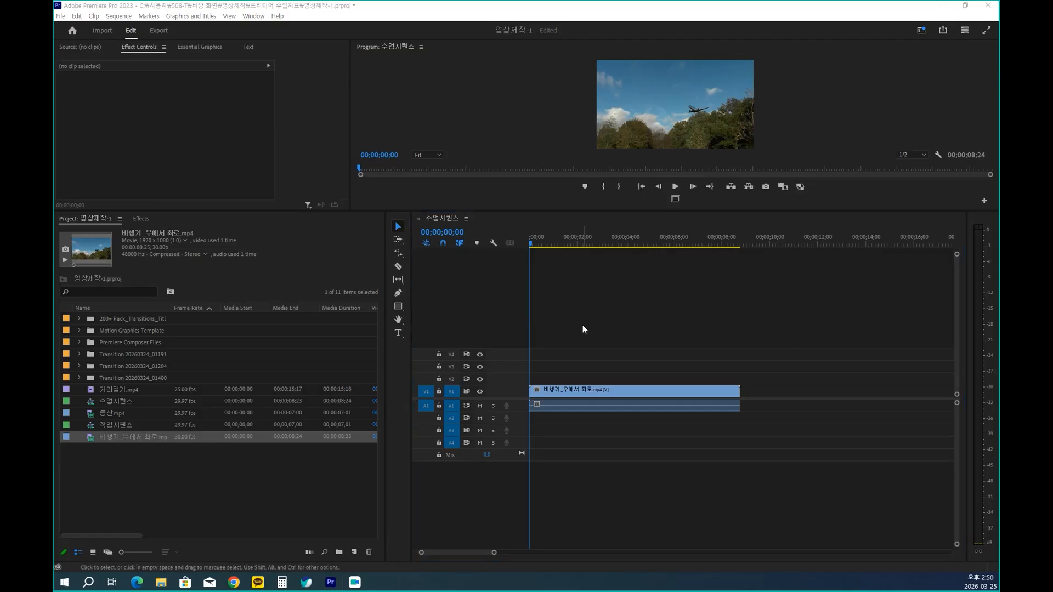
# Enlarge the program view and scrub the airplane clip to review it, finishing at the start of the sequence.
pyautogui.click(646, 211)
pyautogui.moveTo(645, 211); pyautogui.dragTo(653, 334)
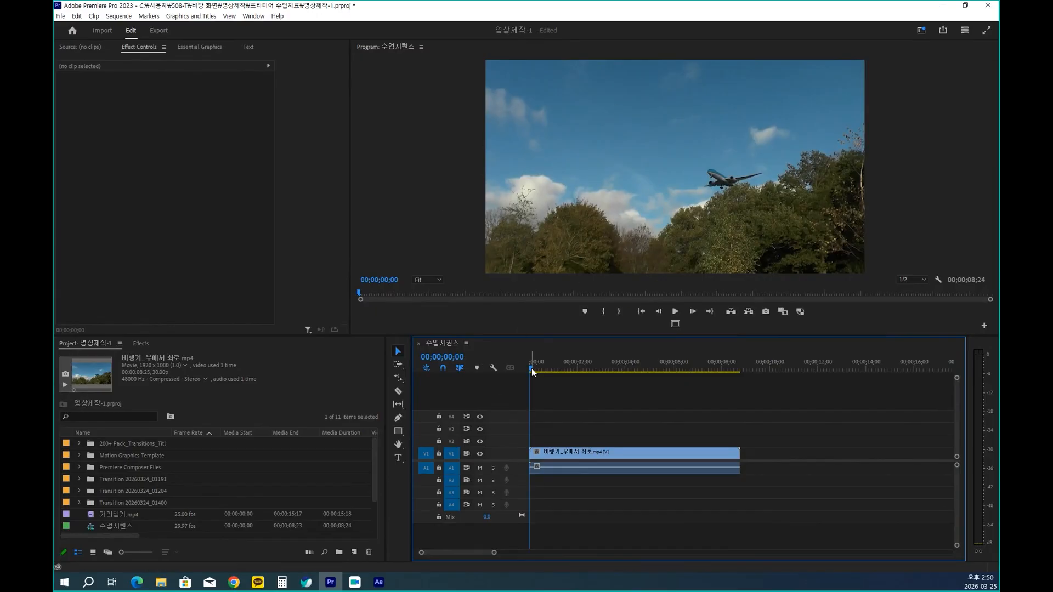
pyautogui.moveTo(531, 370); pyautogui.dragTo(491, 384)
# Bring up the effects library in a taller area, collapse Video Effects, and select the existing search term for replacement.
pyautogui.moveTo(213, 335); pyautogui.dragTo(192, 212)
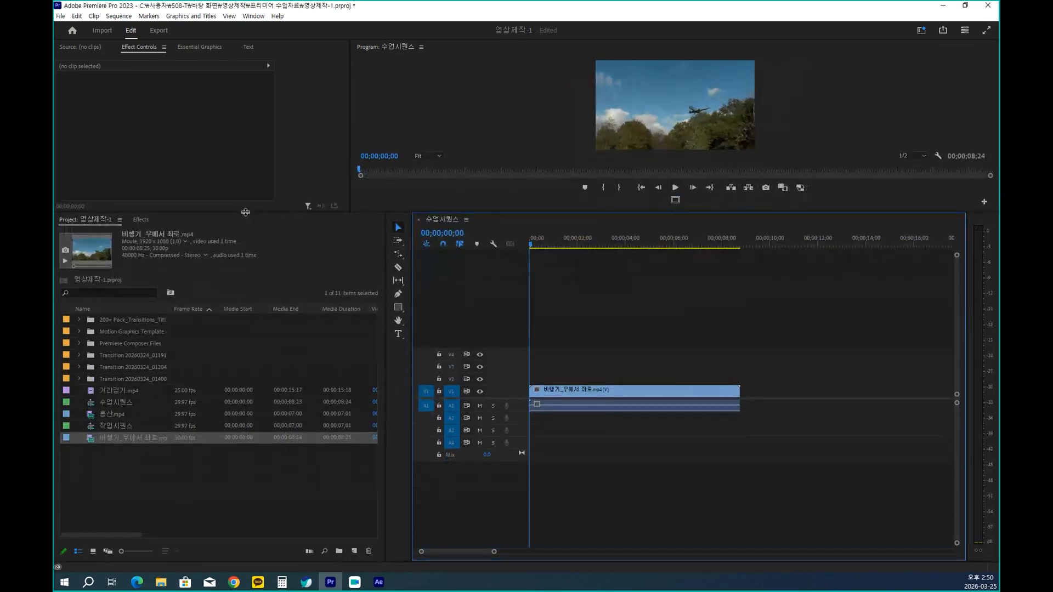
pyautogui.click(144, 221)
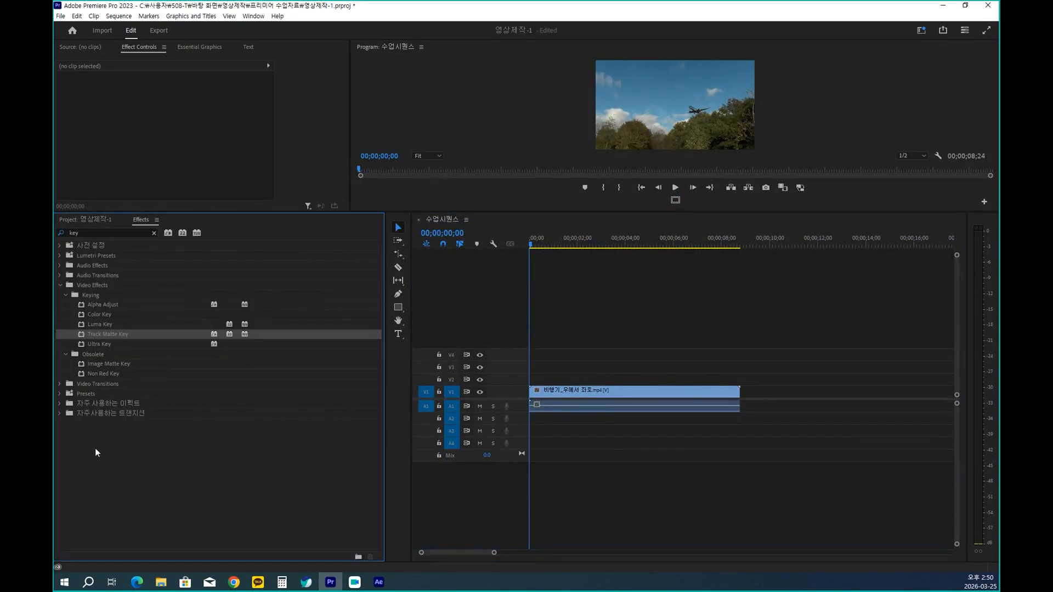
pyautogui.click(60, 285)
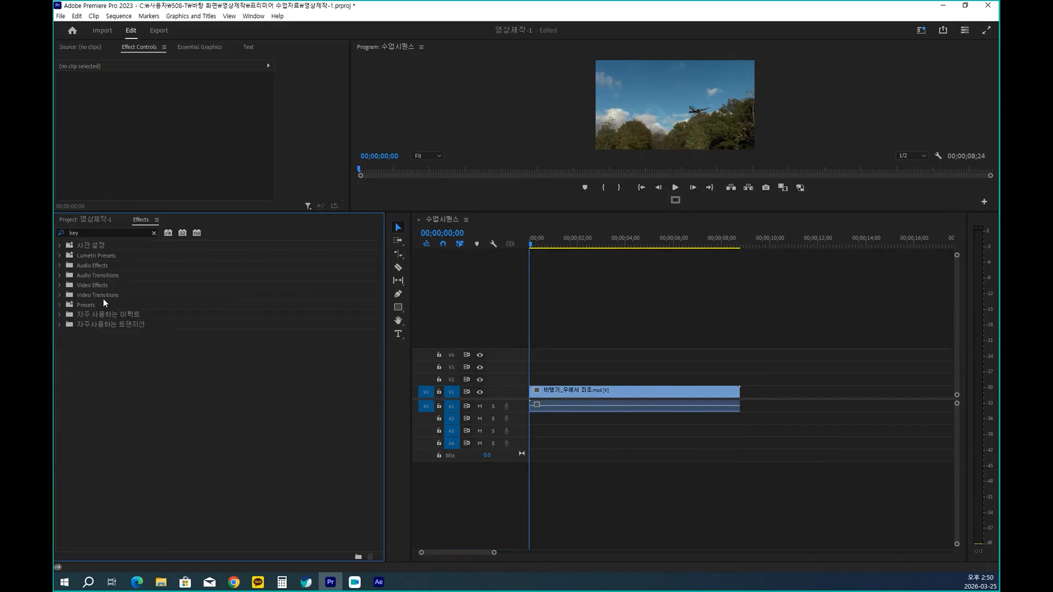
pyautogui.click(90, 231)
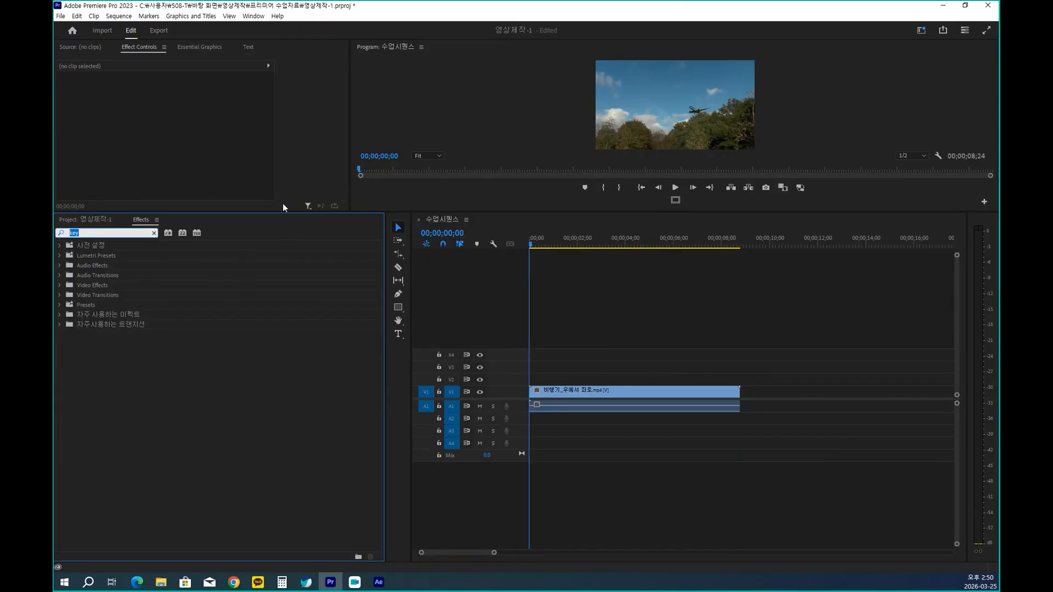
pyautogui.moveTo(238, 147)
pyautogui.mouseDown()
pyautogui.moveTo(254, 193)
pyautogui.moveTo(237, 202)
pyautogui.moveTo(259, 192)
pyautogui.mouseUp()
pyautogui.moveTo(268, 151); pyautogui.dragTo(285, 176)
pyautogui.moveTo(289, 143)
pyautogui.mouseDown()
pyautogui.moveTo(293, 169)
pyautogui.moveTo(309, 142)
pyautogui.mouseUp()
pyautogui.moveTo(310, 141); pyautogui.dragTo(312, 182)
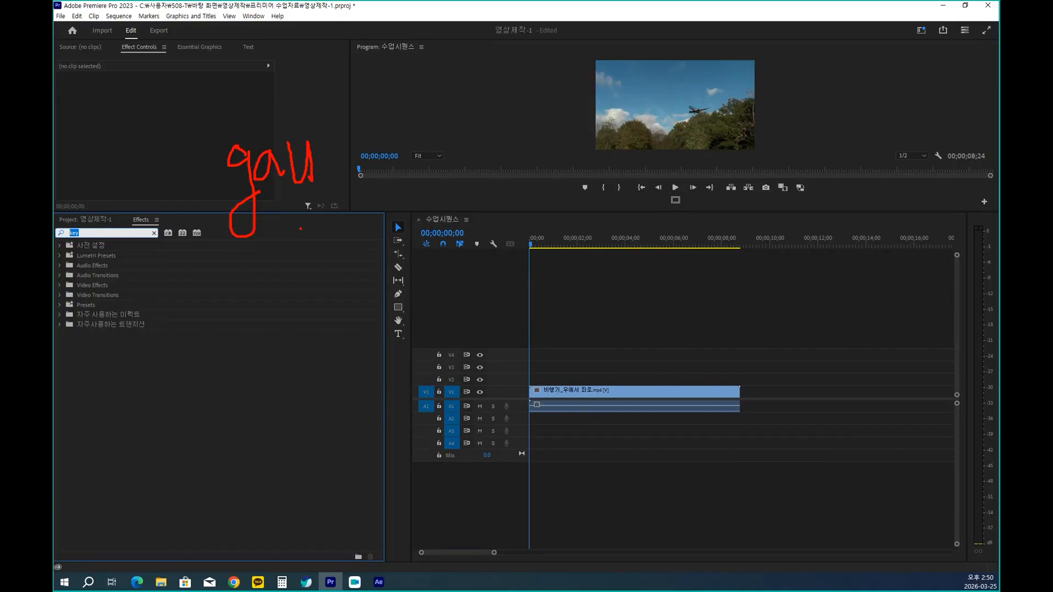
pyautogui.press('Escape')
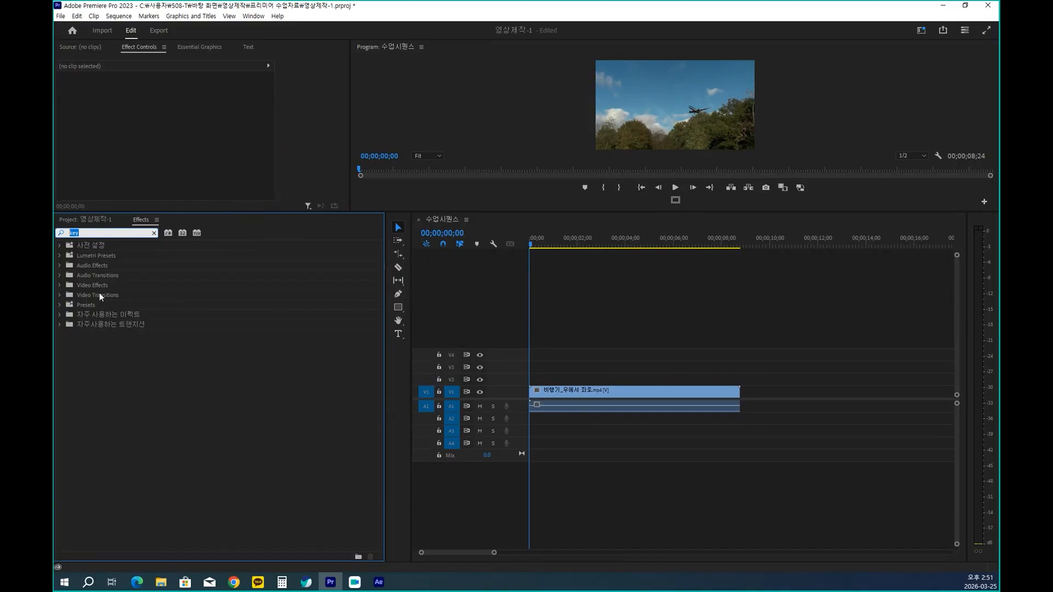
# Search the effects library for "gau" to find Gaussian Blur.
pyautogui.press('BackSpace')
pyautogui.write('gau')
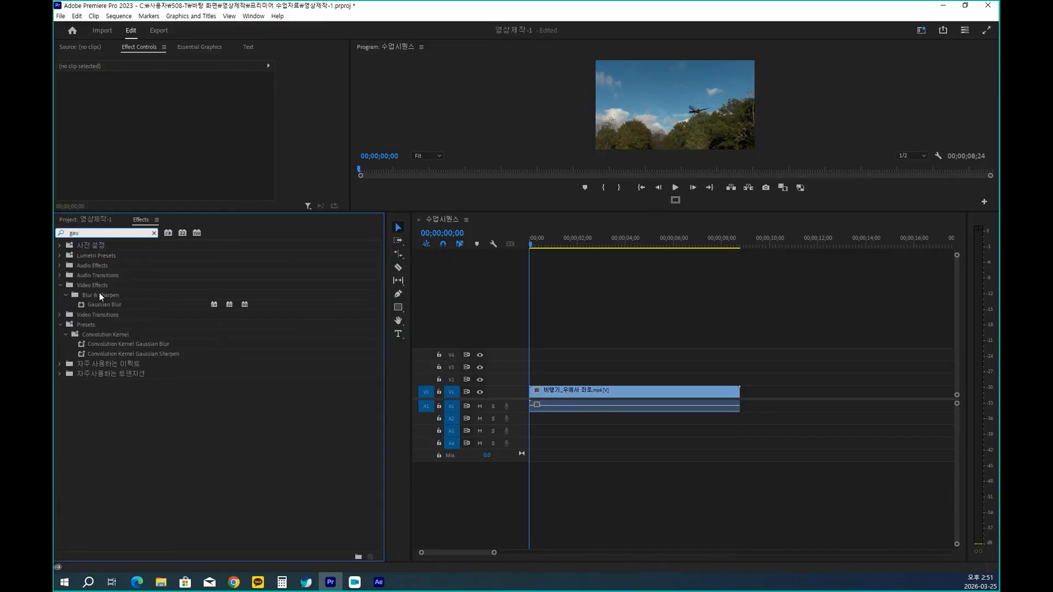
# Add Gaussian Blur to the 자주 사용하는 이펙트 bin, clear the effects search, and expand that bin to check it.
pyautogui.click(109, 307)
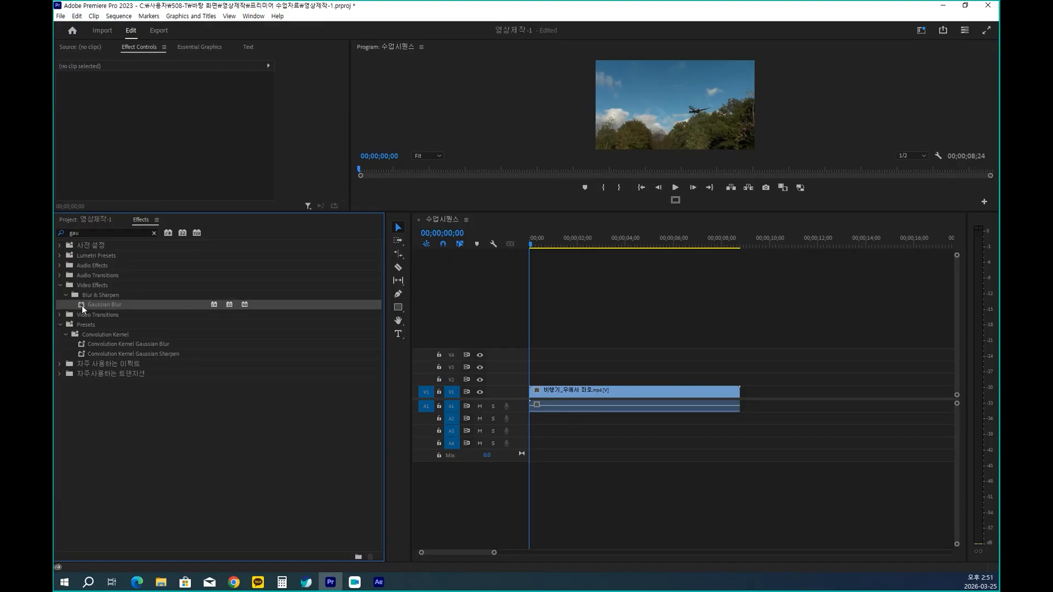
pyautogui.moveTo(83, 305); pyautogui.dragTo(99, 364)
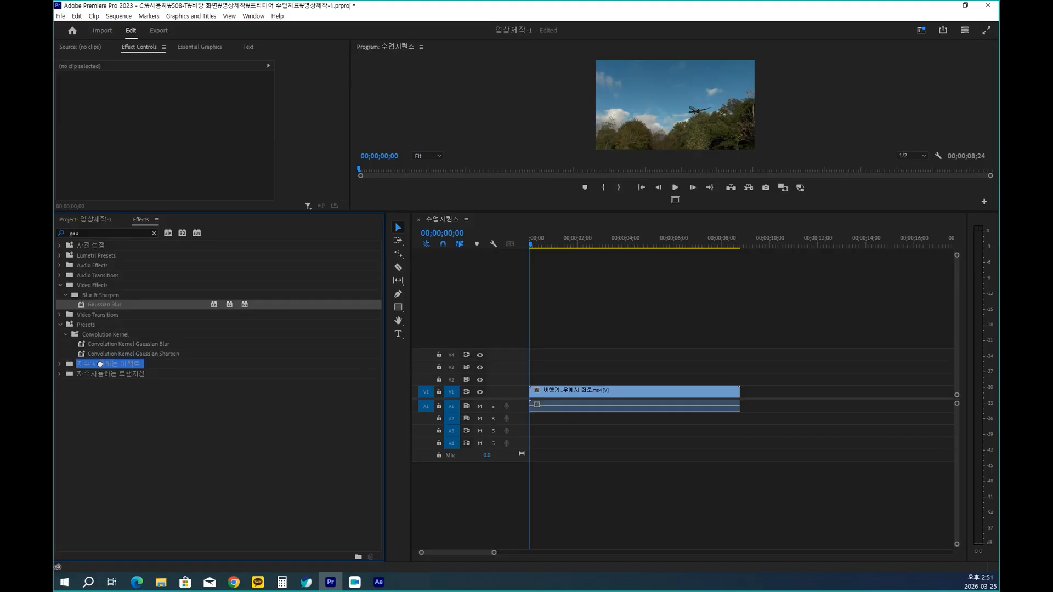
pyautogui.moveTo(99, 364); pyautogui.dragTo(101, 366)
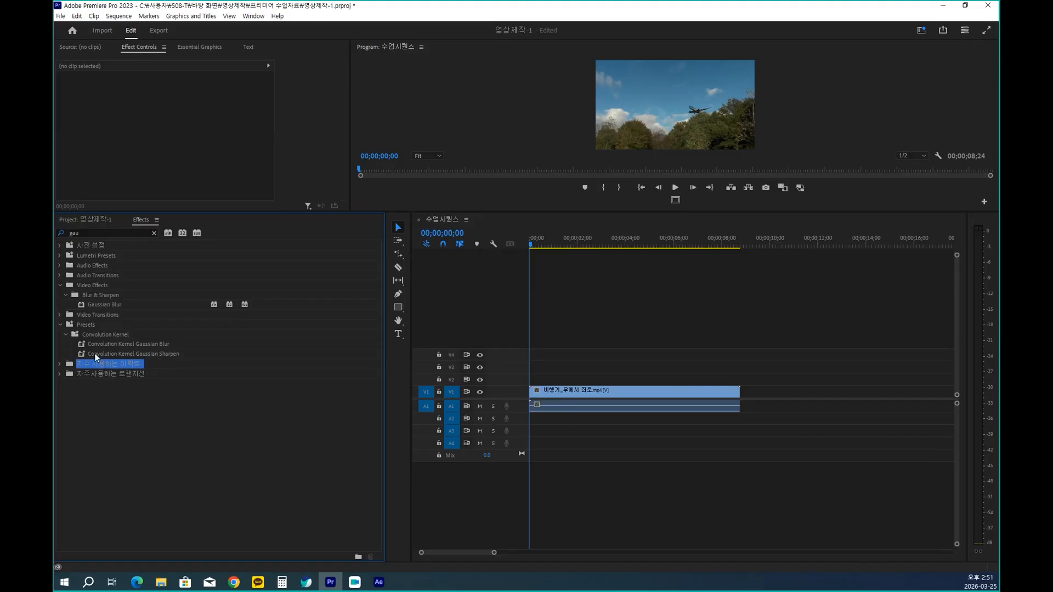
pyautogui.click(60, 364)
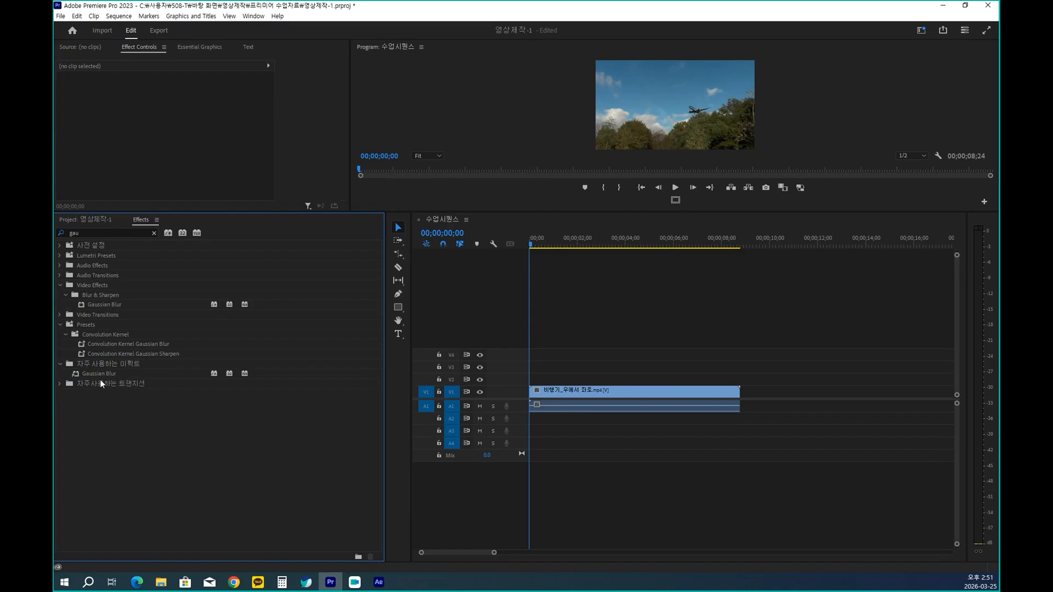
pyautogui.click(153, 233)
pyautogui.click(60, 313)
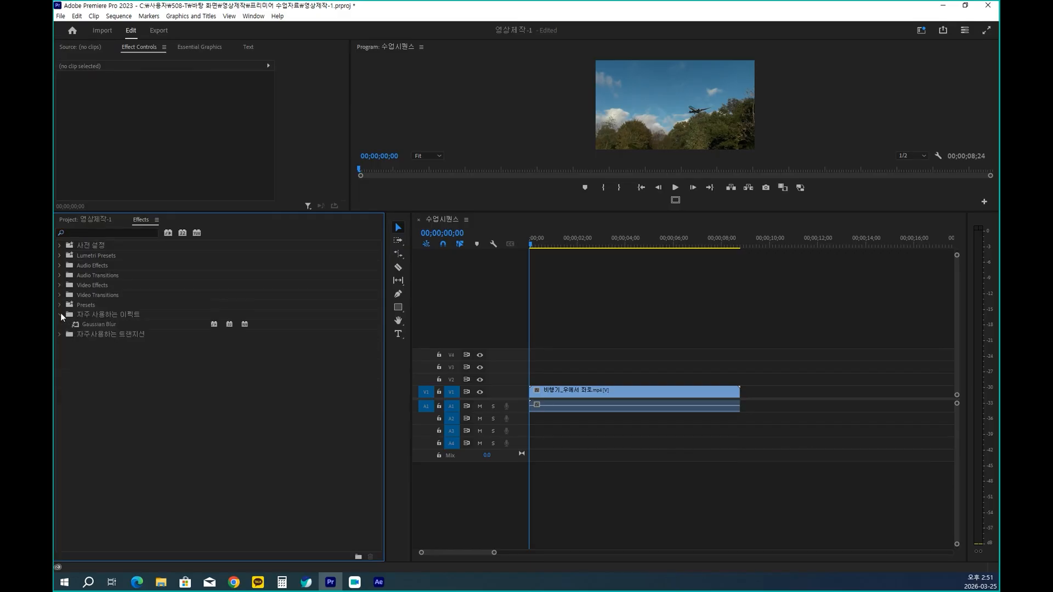
pyautogui.click(101, 233)
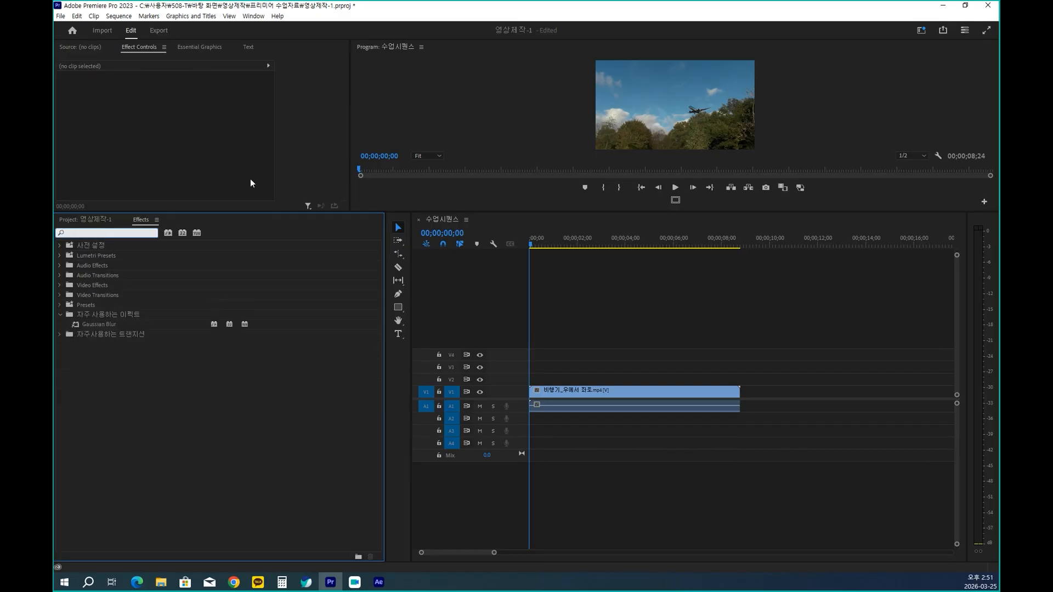
pyautogui.moveTo(242, 158)
pyautogui.mouseDown()
pyautogui.moveTo(267, 158)
pyautogui.moveTo(271, 179)
pyautogui.moveTo(288, 177)
pyautogui.moveTo(289, 156)
pyautogui.moveTo(312, 160)
pyautogui.moveTo(293, 154)
pyautogui.moveTo(331, 147)
pyautogui.moveTo(318, 165)
pyautogui.moveTo(349, 147)
pyautogui.moveTo(383, 154)
pyautogui.mouseUp()
pyautogui.moveTo(398, 141); pyautogui.dragTo(412, 158)
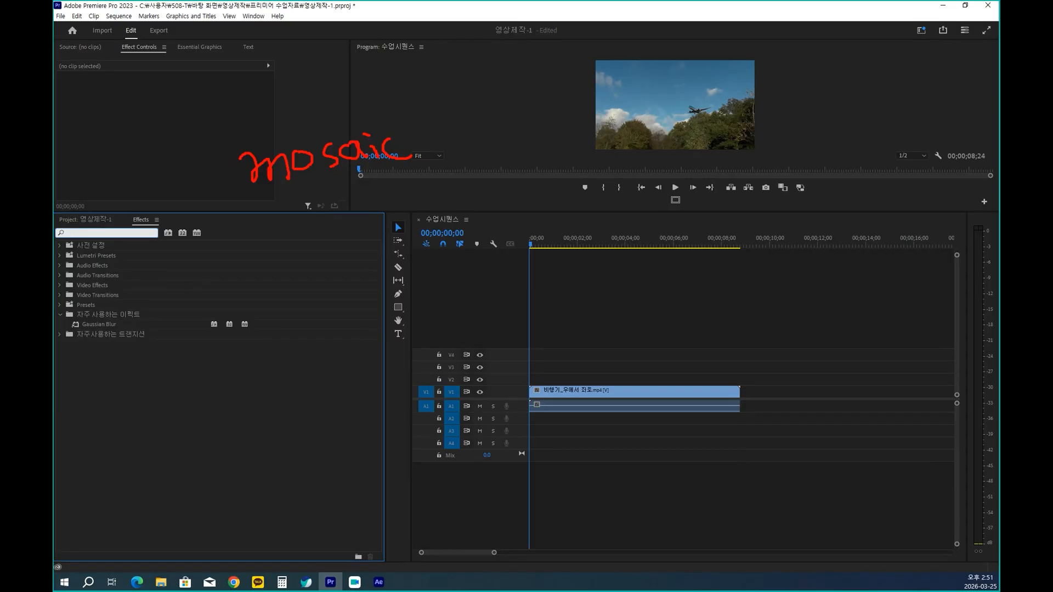
pyautogui.press('Escape')
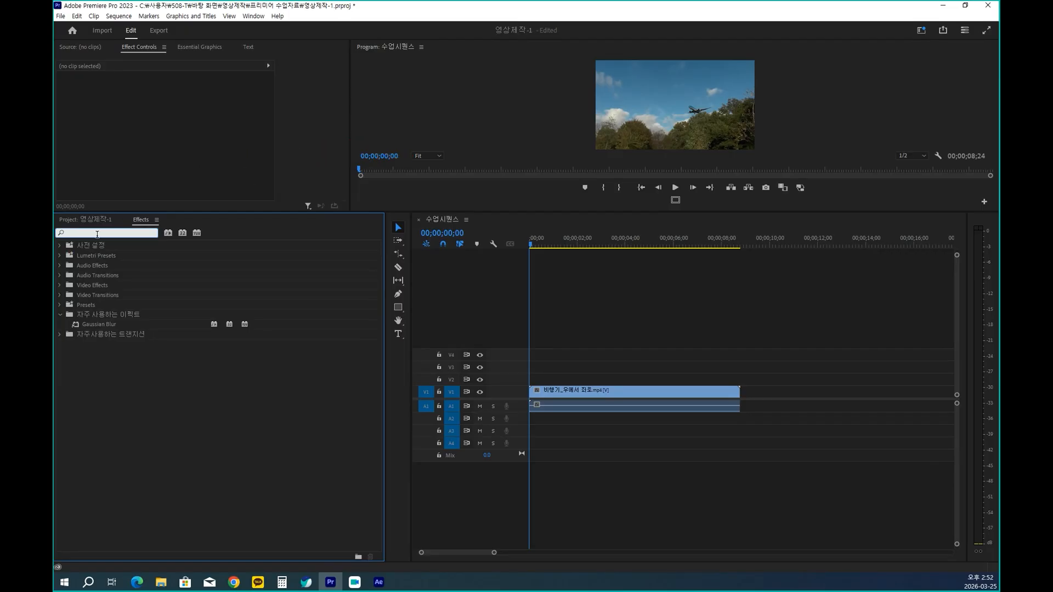
# Search the effects library for "mosaic" and add the Stylize Mosaic effect to the 자주 사용하는 이펙트 bin.
pyautogui.write('mo')
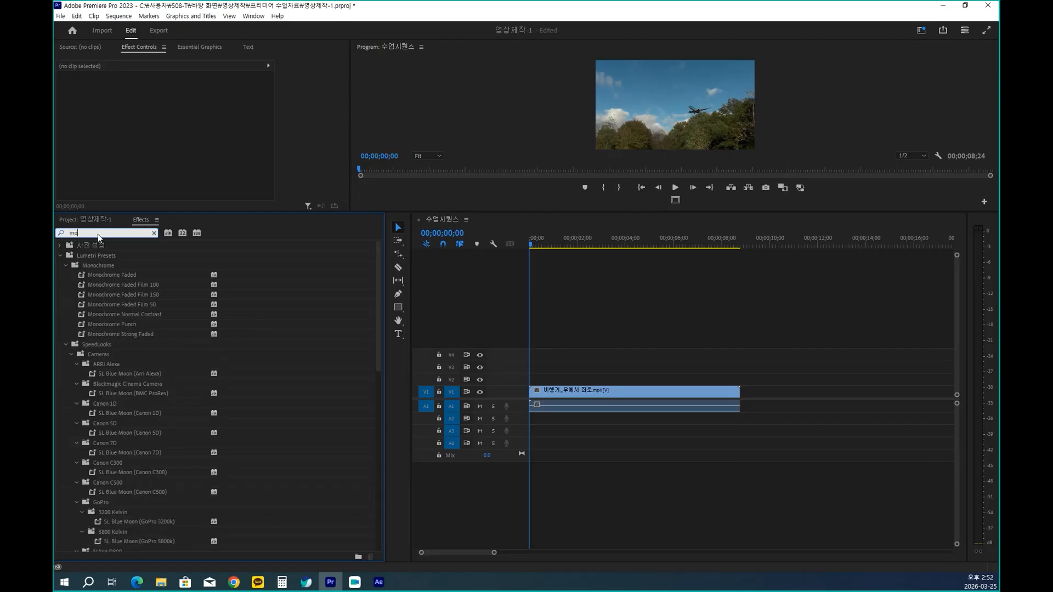
pyautogui.write('saic')
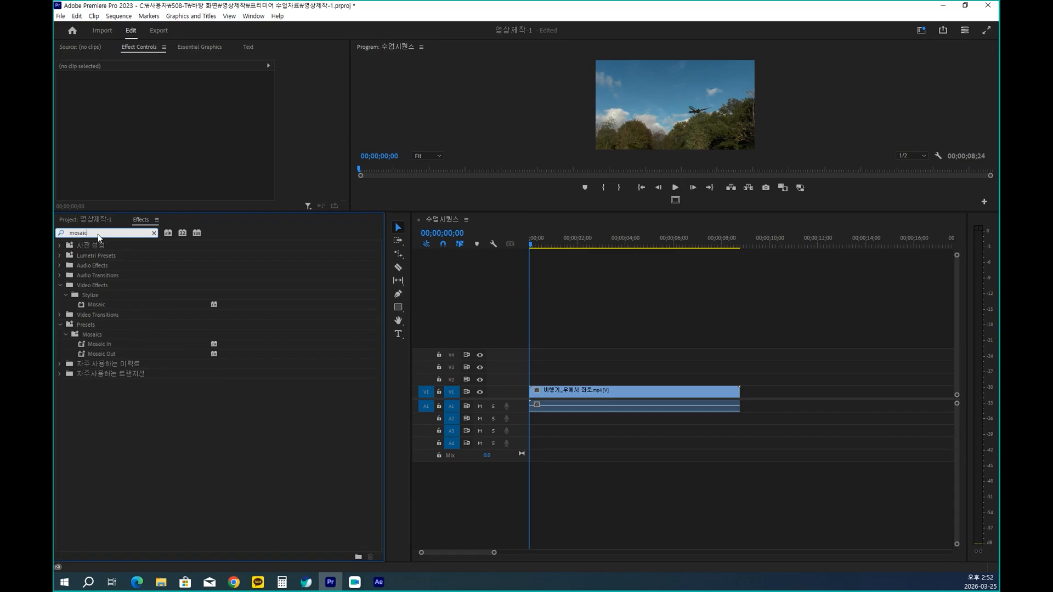
pyautogui.click(98, 303)
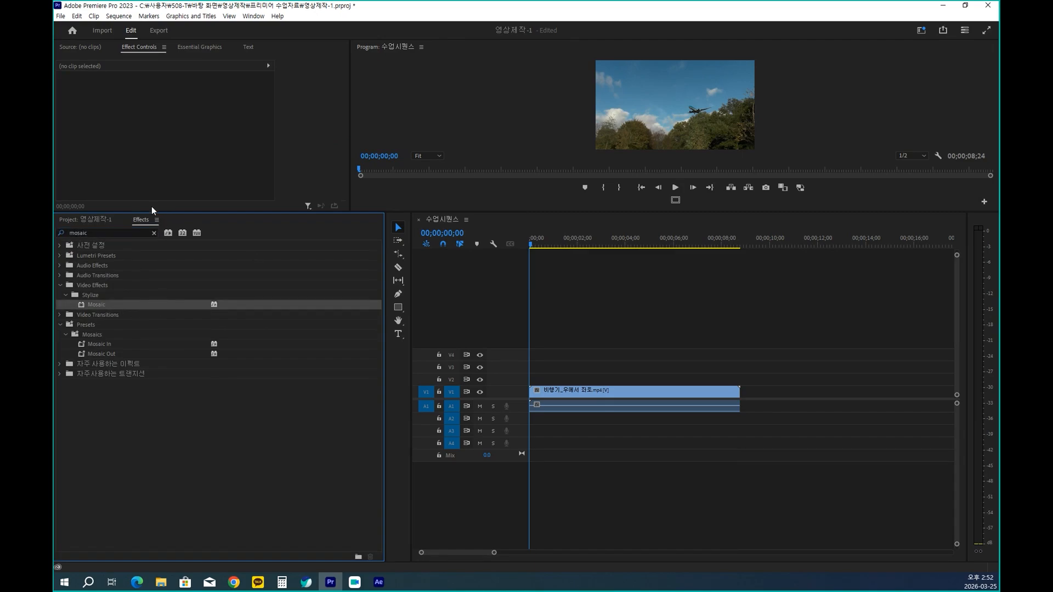
pyautogui.moveTo(91, 305); pyautogui.dragTo(116, 366)
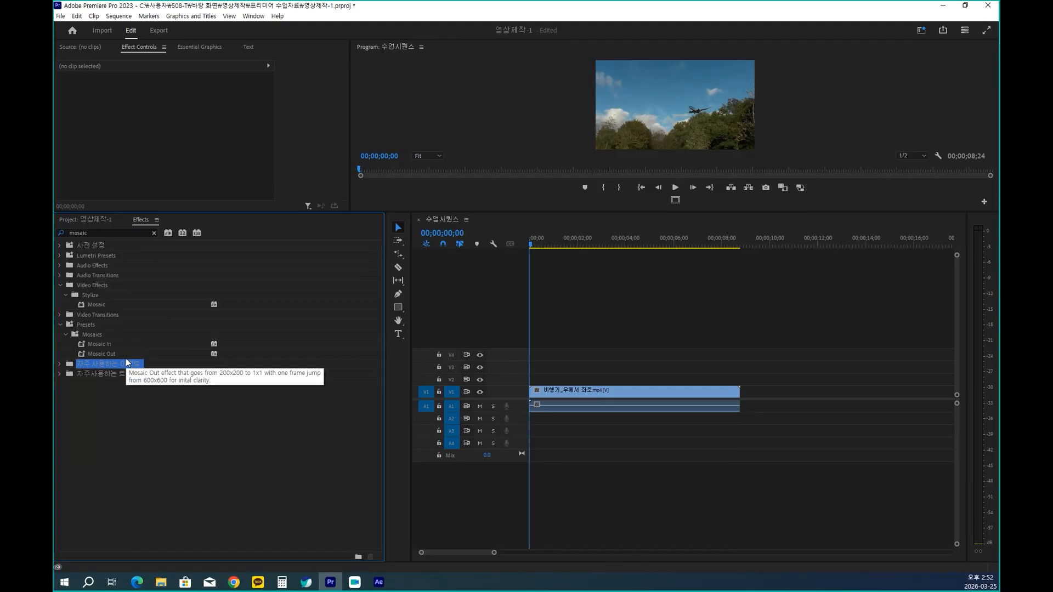
pyautogui.click(154, 405)
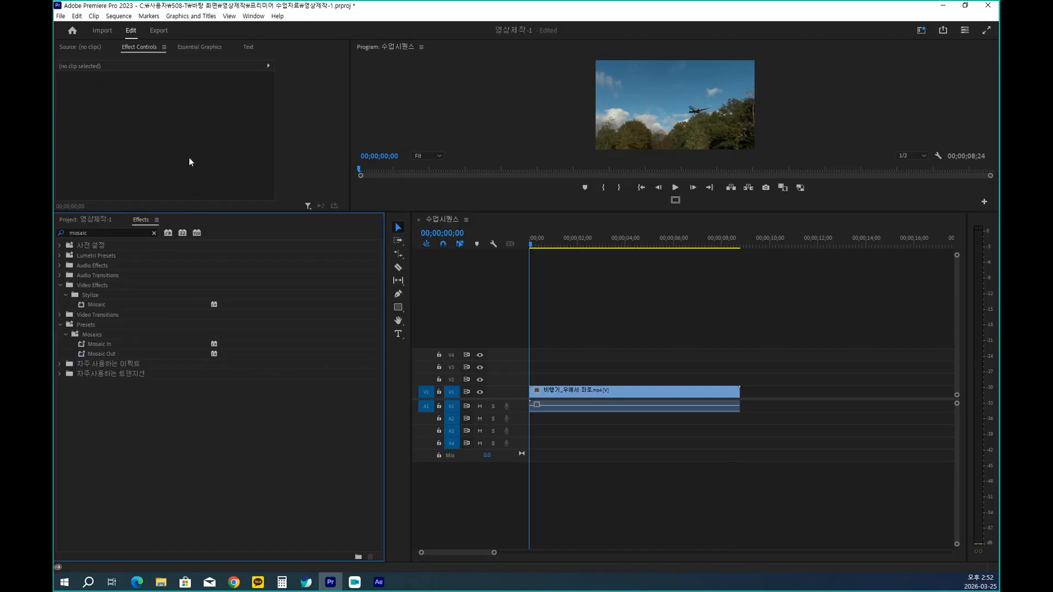
pyautogui.moveTo(230, 117)
pyautogui.mouseDown()
pyautogui.moveTo(240, 147)
pyautogui.moveTo(261, 145)
pyautogui.moveTo(262, 111)
pyautogui.moveTo(295, 125)
pyautogui.moveTo(281, 113)
pyautogui.moveTo(298, 104)
pyautogui.moveTo(314, 158)
pyautogui.mouseUp()
pyautogui.moveTo(296, 100); pyautogui.dragTo(322, 120)
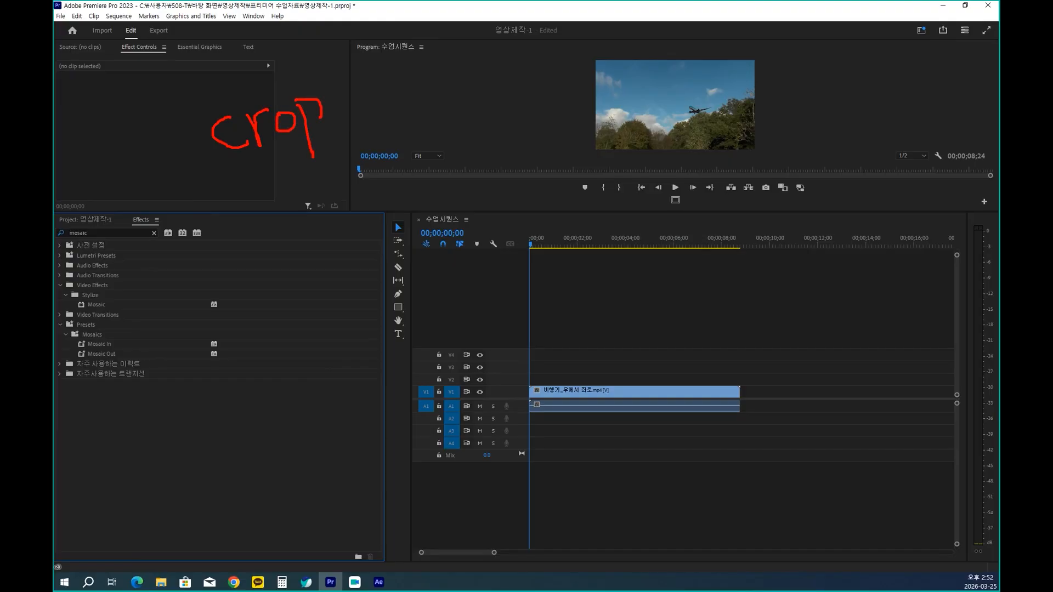
pyautogui.press('Escape')
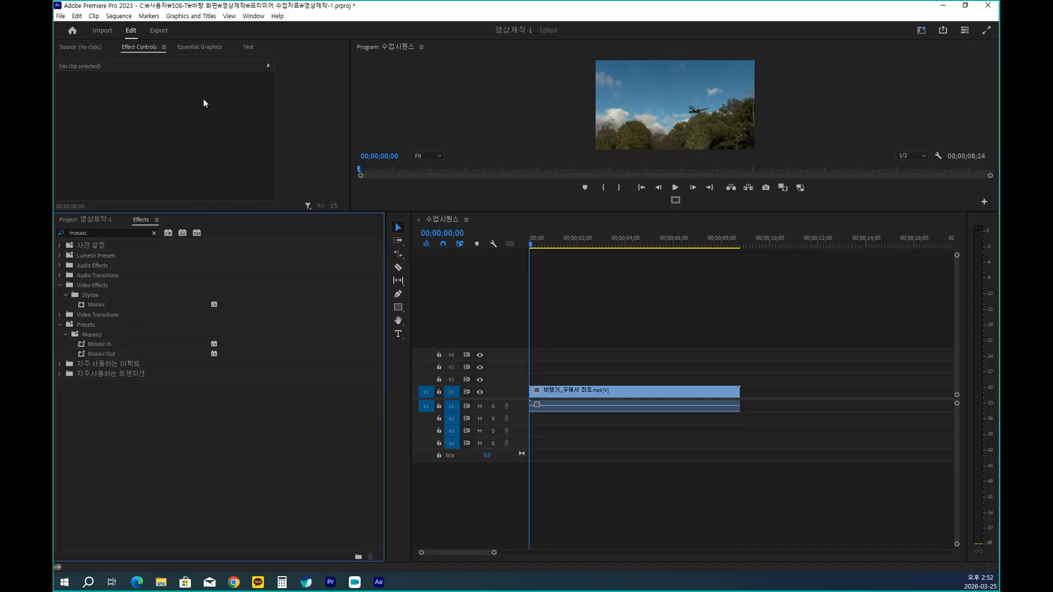
# Search for "crop", add the Crop effect to the 자주 사용하는 이펙트 bin, and expand the bin with the search cleared.
pyautogui.click(154, 233)
pyautogui.write('crop')
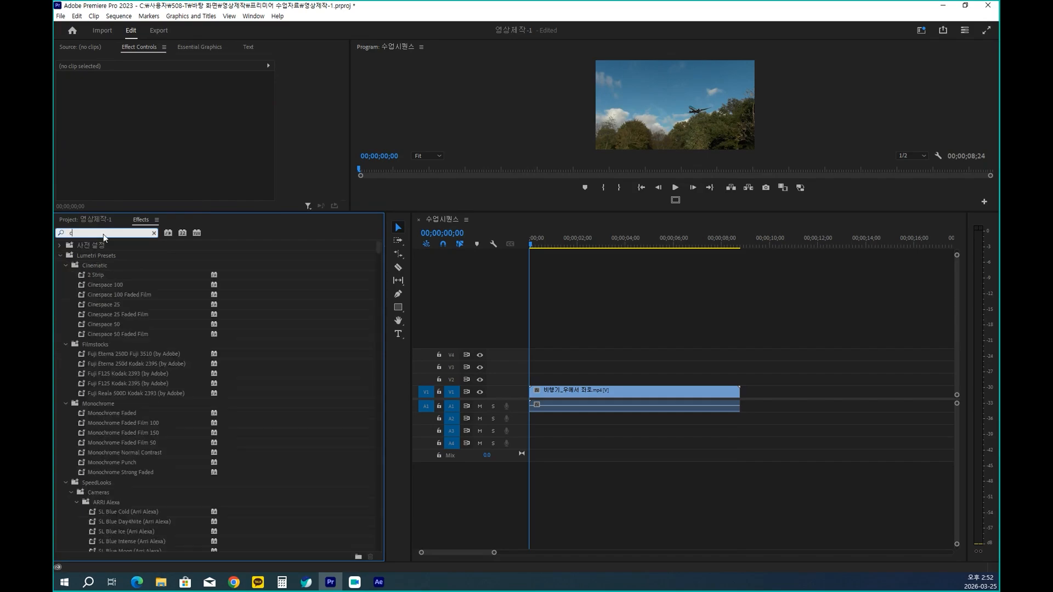
pyautogui.moveTo(91, 303); pyautogui.dragTo(104, 339)
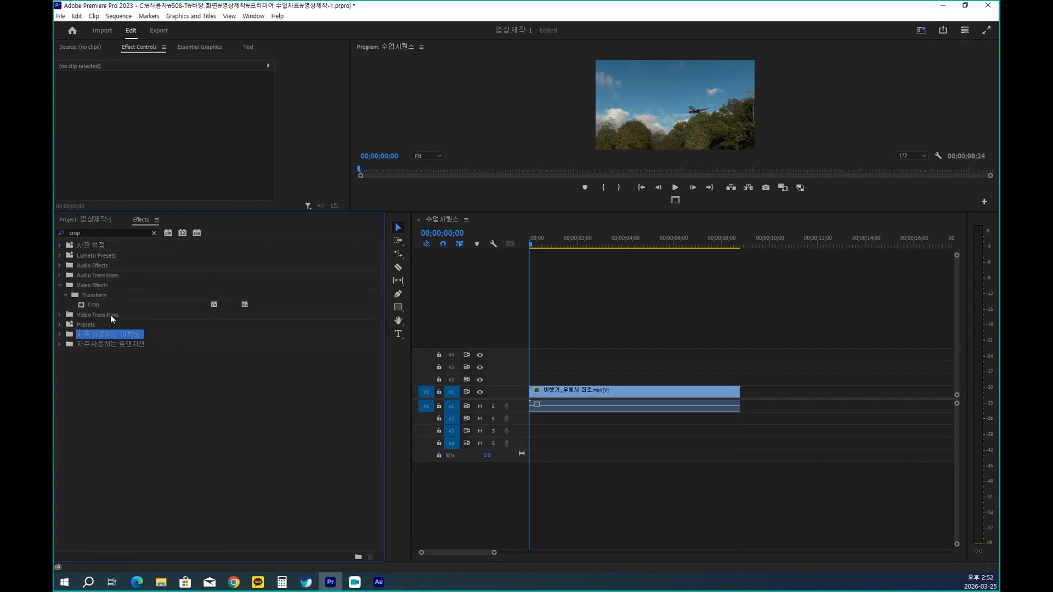
pyautogui.click(153, 233)
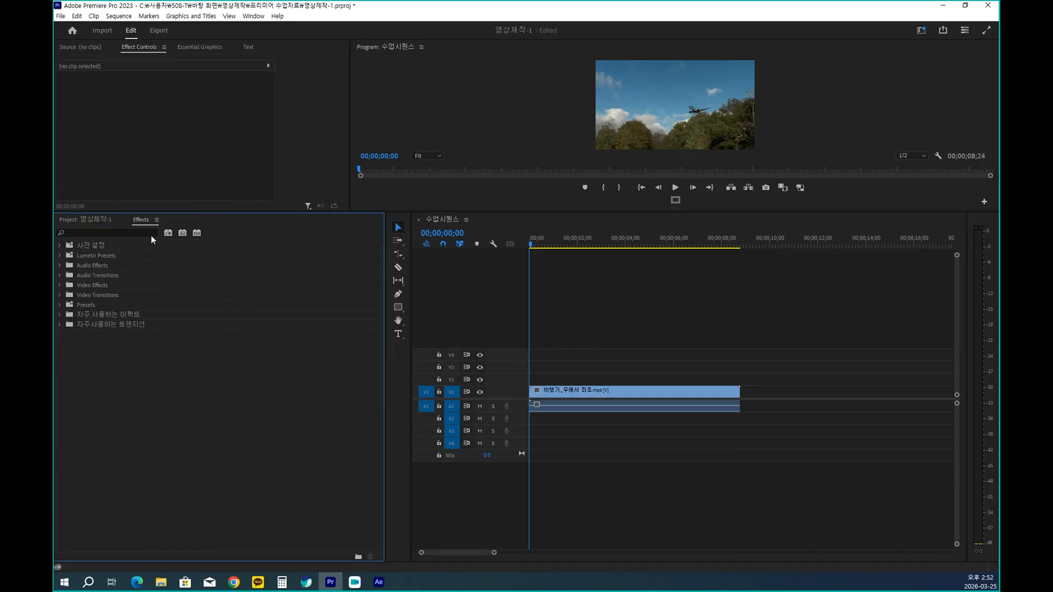
pyautogui.click(60, 315)
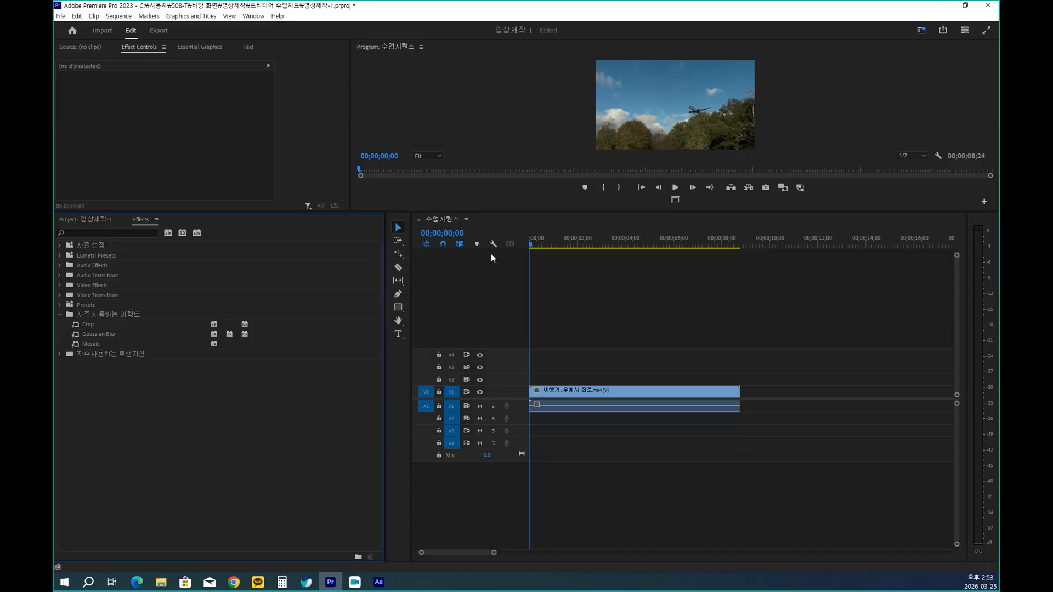
# Enlarge the program view and set its playback resolution to 1/4.
pyautogui.moveTo(542, 211); pyautogui.dragTo(789, 350)
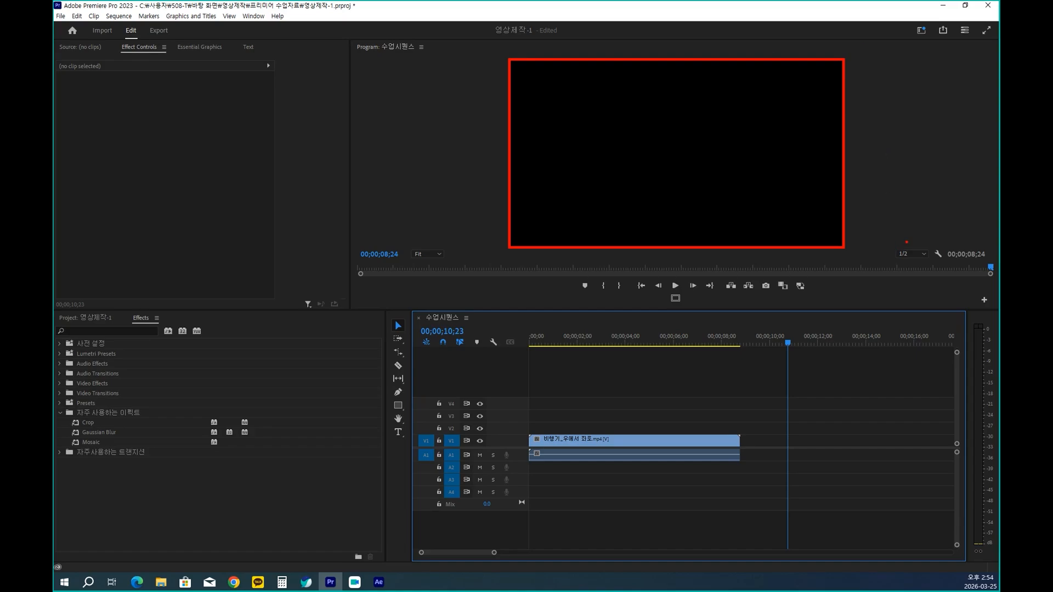
pyautogui.moveTo(881, 239)
pyautogui.mouseDown()
pyautogui.moveTo(931, 269)
pyautogui.moveTo(810, 258)
pyautogui.mouseUp()
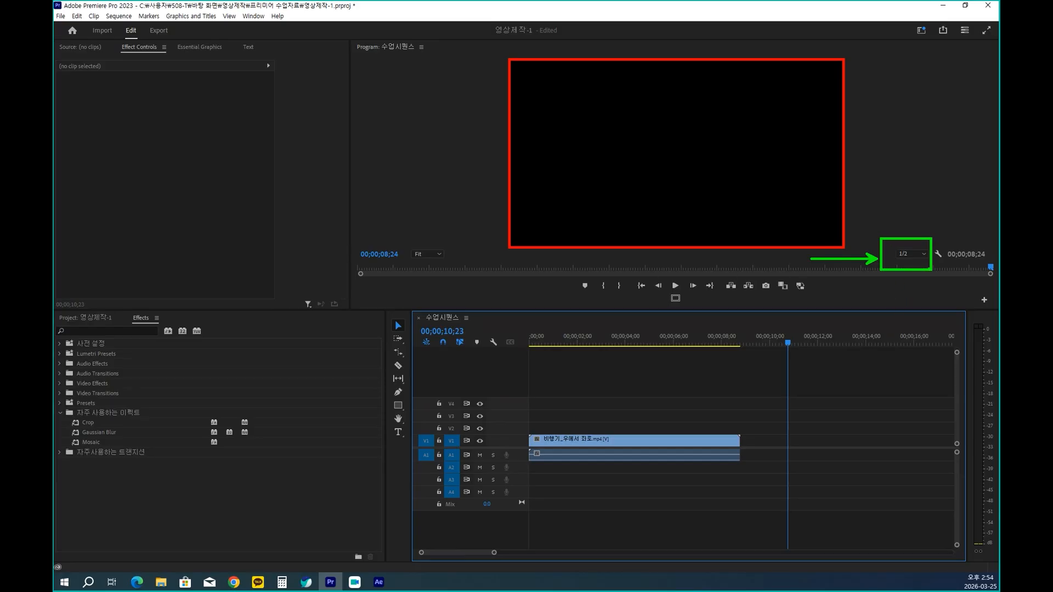
pyautogui.click(907, 254)
pyautogui.click(913, 285)
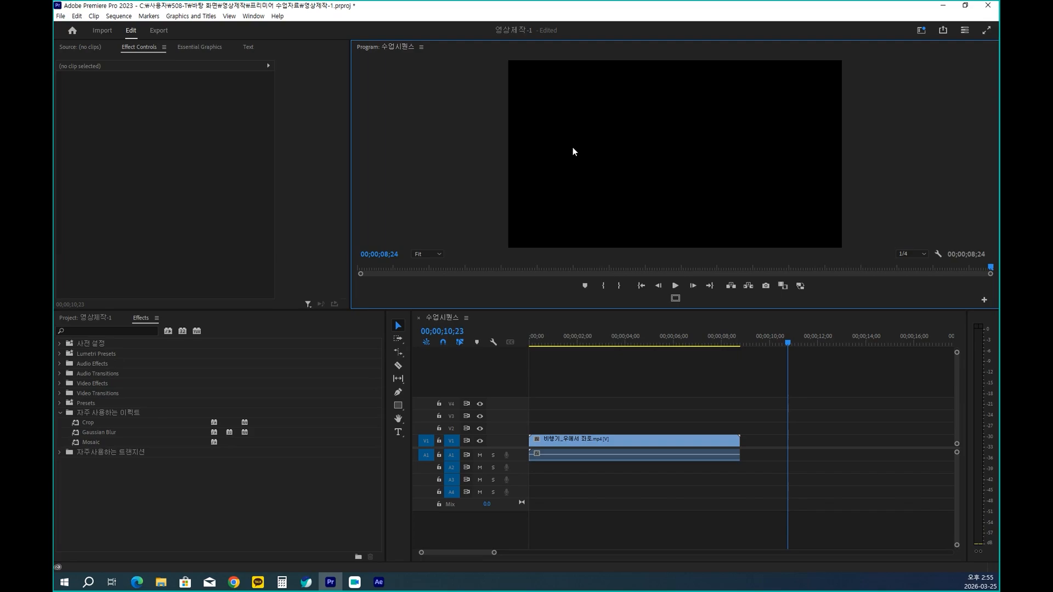
pyautogui.moveTo(545, 134)
pyautogui.mouseDown()
pyautogui.moveTo(596, 134)
pyautogui.moveTo(597, 185)
pyautogui.mouseUp()
pyautogui.moveTo(623, 135)
pyautogui.mouseDown()
pyautogui.moveTo(659, 135)
pyautogui.moveTo(664, 189)
pyautogui.mouseUp()
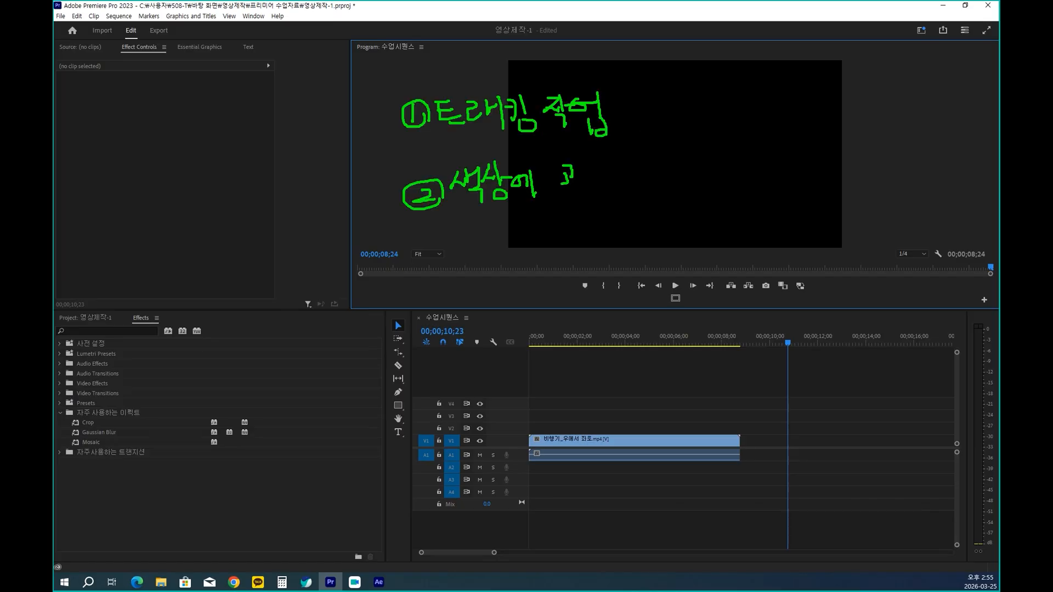
pyautogui.moveTo(566, 184)
pyautogui.mouseDown()
pyautogui.moveTo(589, 187)
pyautogui.moveTo(601, 178)
pyautogui.moveTo(578, 179)
pyautogui.moveTo(593, 204)
pyautogui.mouseUp()
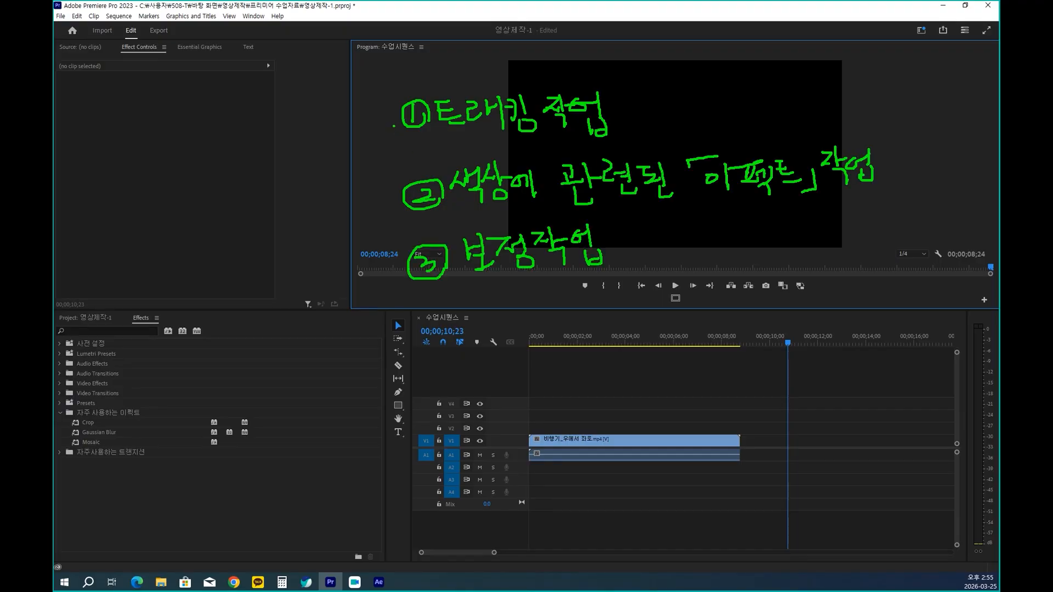
pyautogui.moveTo(393, 125)
pyautogui.mouseDown()
pyautogui.moveTo(361, 152)
pyautogui.moveTo(363, 213)
pyautogui.moveTo(391, 258)
pyautogui.mouseUp()
pyautogui.moveTo(194, 176)
pyautogui.mouseDown()
pyautogui.moveTo(217, 185)
pyautogui.moveTo(201, 206)
pyautogui.moveTo(222, 195)
pyautogui.moveTo(206, 208)
pyautogui.mouseUp()
pyautogui.moveTo(202, 210)
pyautogui.mouseDown()
pyautogui.moveTo(227, 204)
pyautogui.moveTo(225, 174)
pyautogui.moveTo(231, 218)
pyautogui.mouseUp()
pyautogui.moveTo(244, 175); pyautogui.dragTo(258, 189)
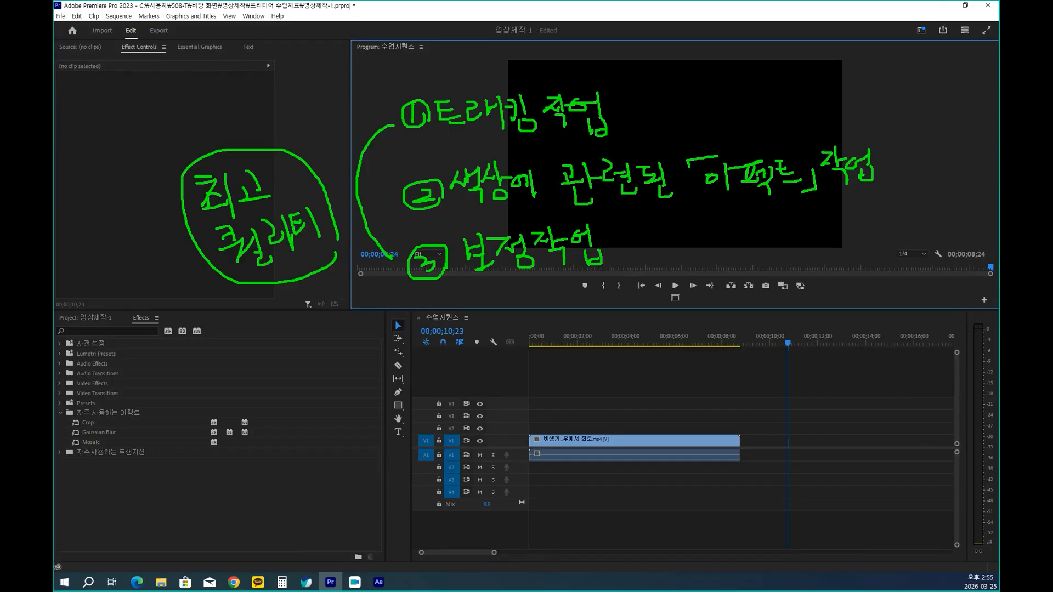
pyautogui.press('Escape')
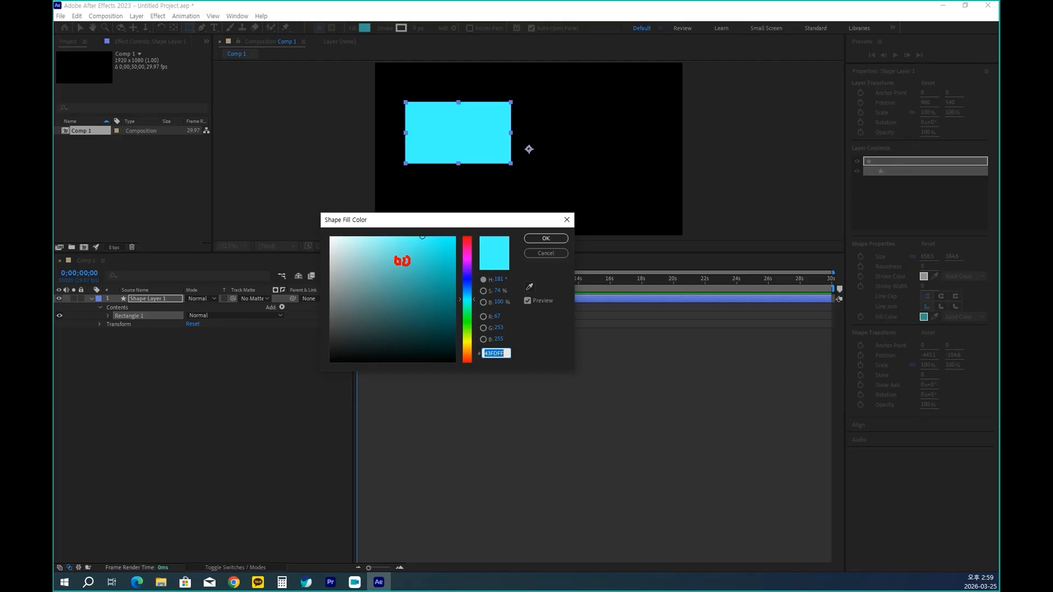
# Cancel the Shape Fill Color dialog in After Effects and switch back to Premiere Pro.
pyautogui.click(544, 254)
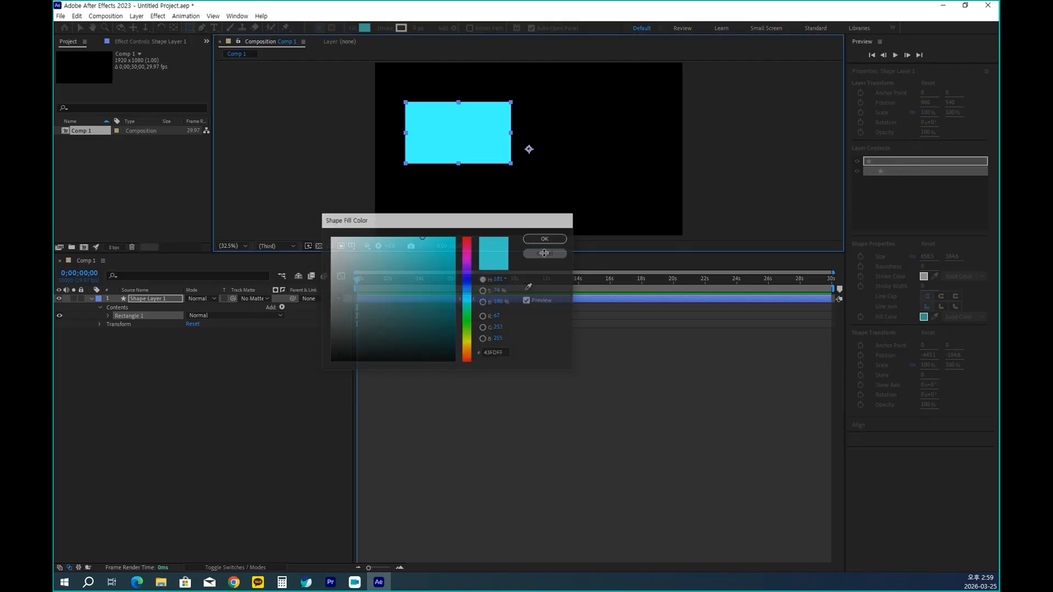
pyautogui.click(943, 5)
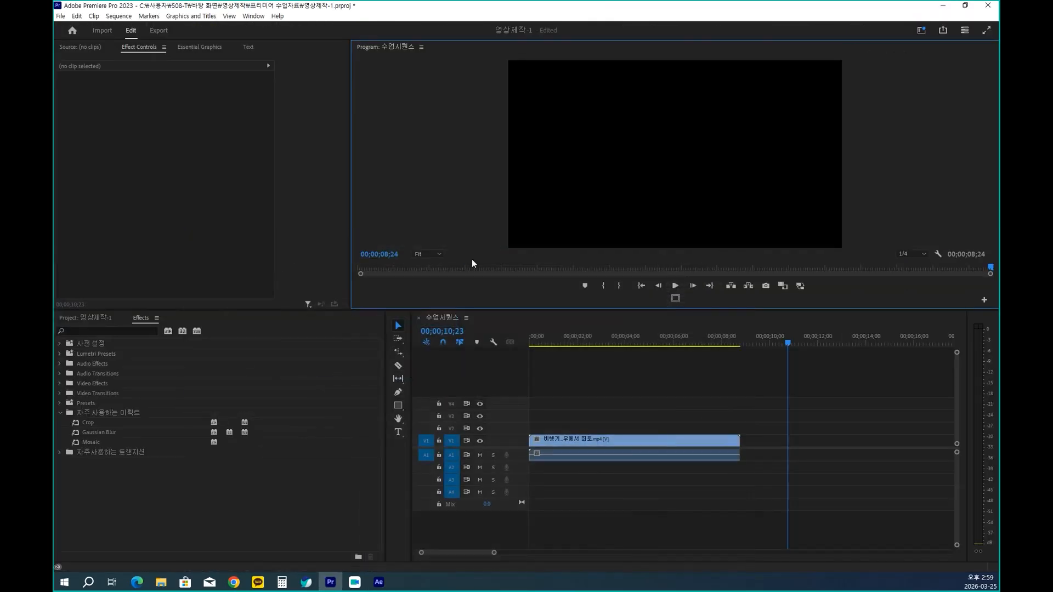
# Move the playhead to 00;00;04;12 on the airplane clip and set the playback resolution to Full.
pyautogui.moveTo(787, 344); pyautogui.dragTo(635, 344)
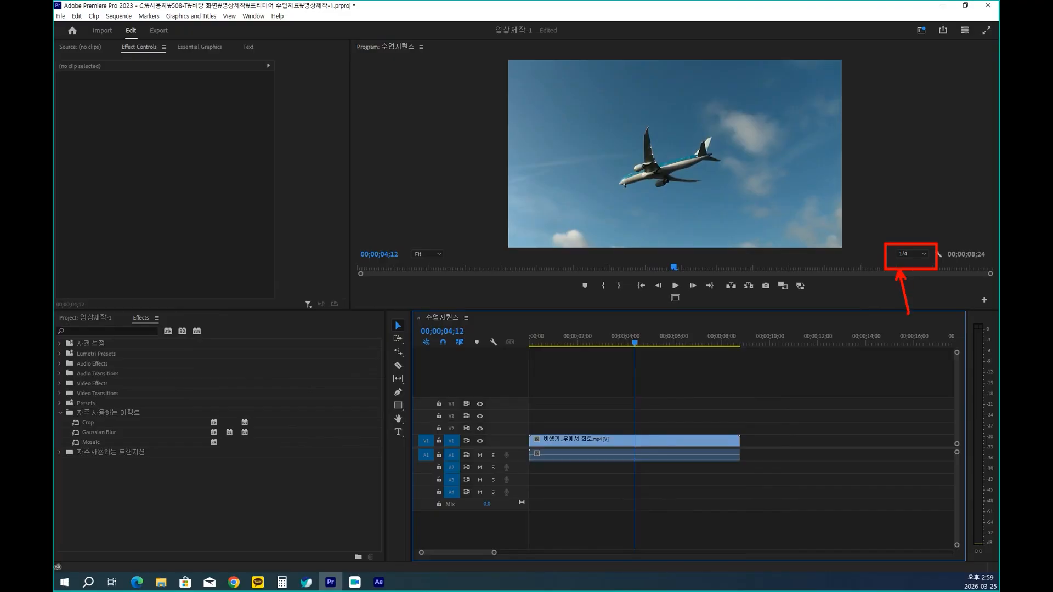
pyautogui.click(904, 253)
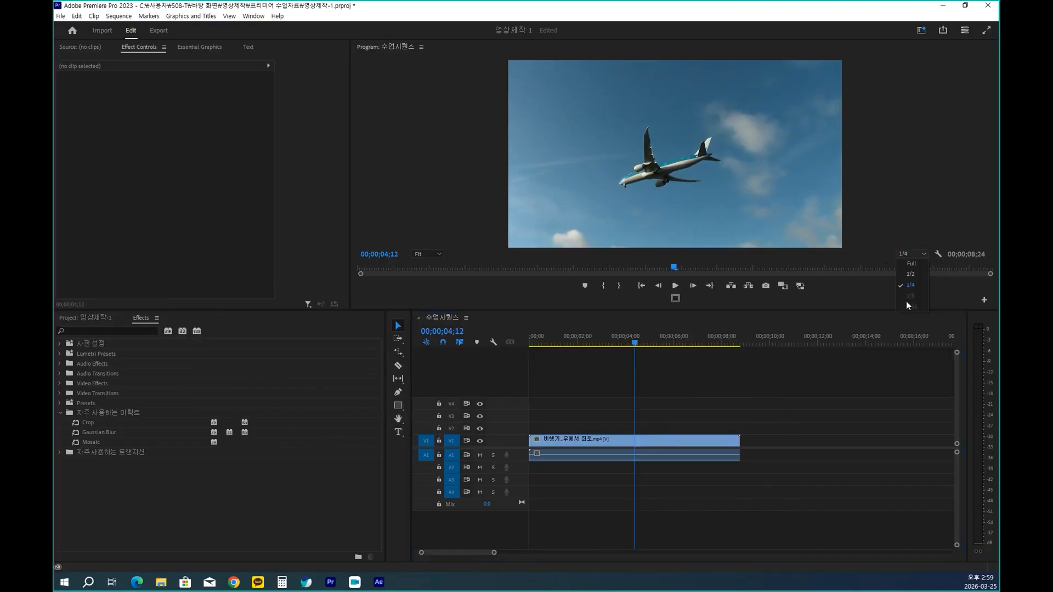
pyautogui.click(913, 265)
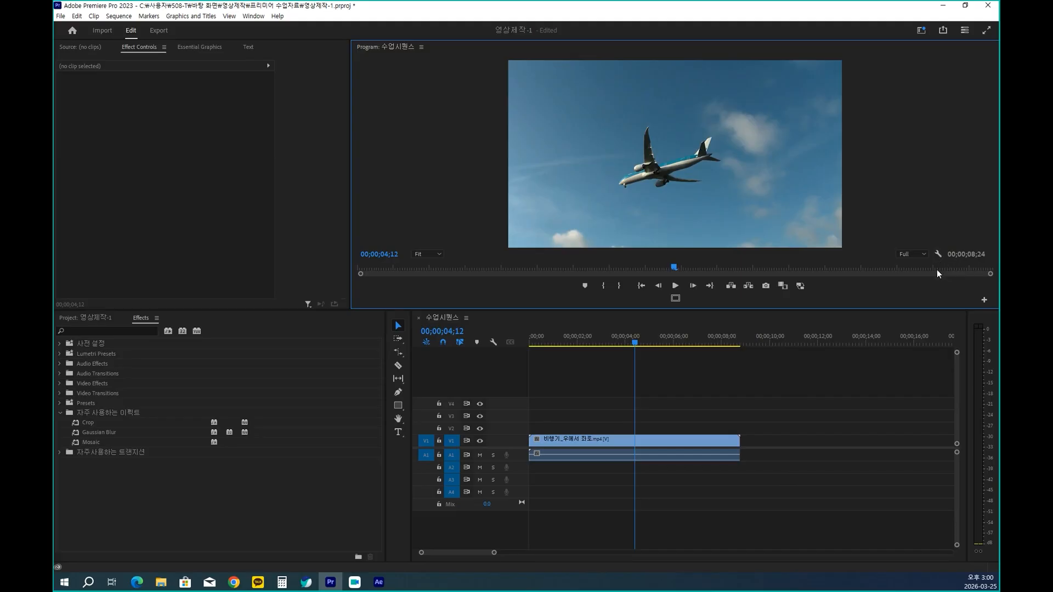
pyautogui.hotkey('ctrl', '2')
pyautogui.moveTo(946, 262)
pyautogui.mouseDown()
pyautogui.moveTo(928, 243)
pyautogui.moveTo(952, 254)
pyautogui.mouseUp()
pyautogui.press('Escape')
# Turn on High Quality Playback for the program view.
pyautogui.click(938, 253)
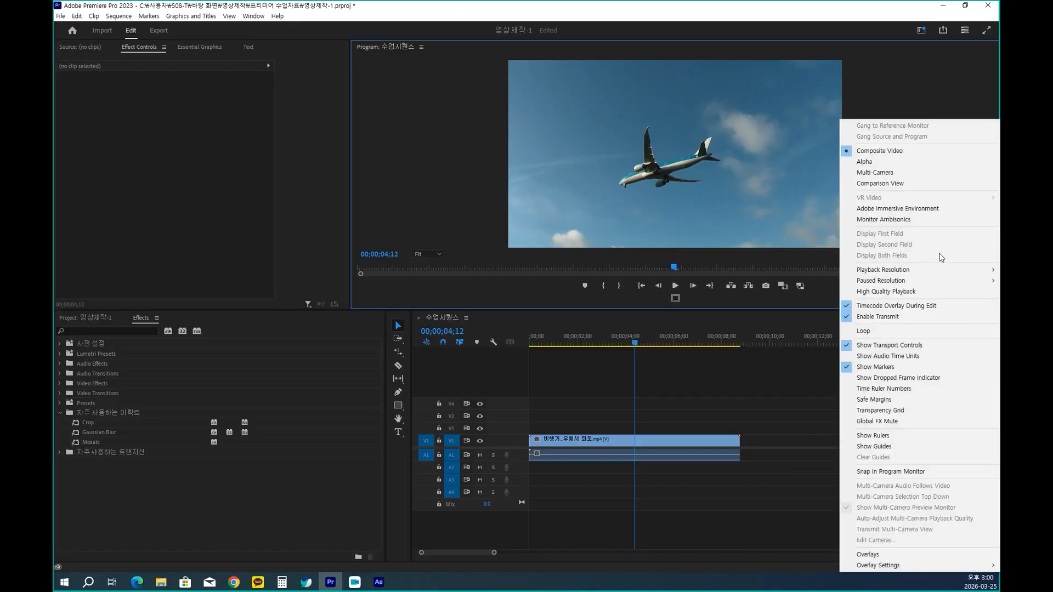
pyautogui.moveTo(874, 273)
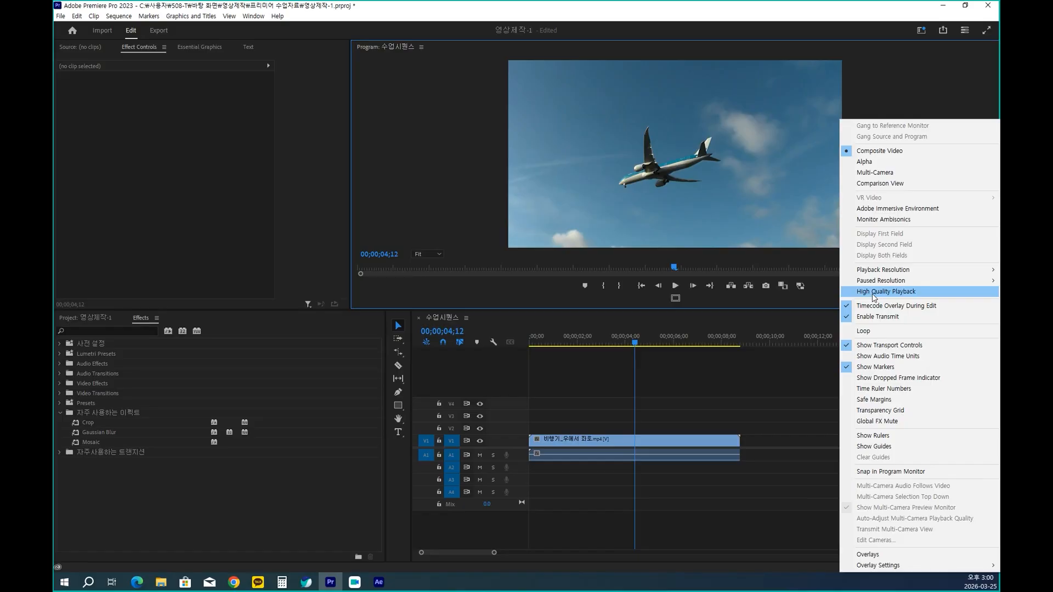
pyautogui.click(873, 294)
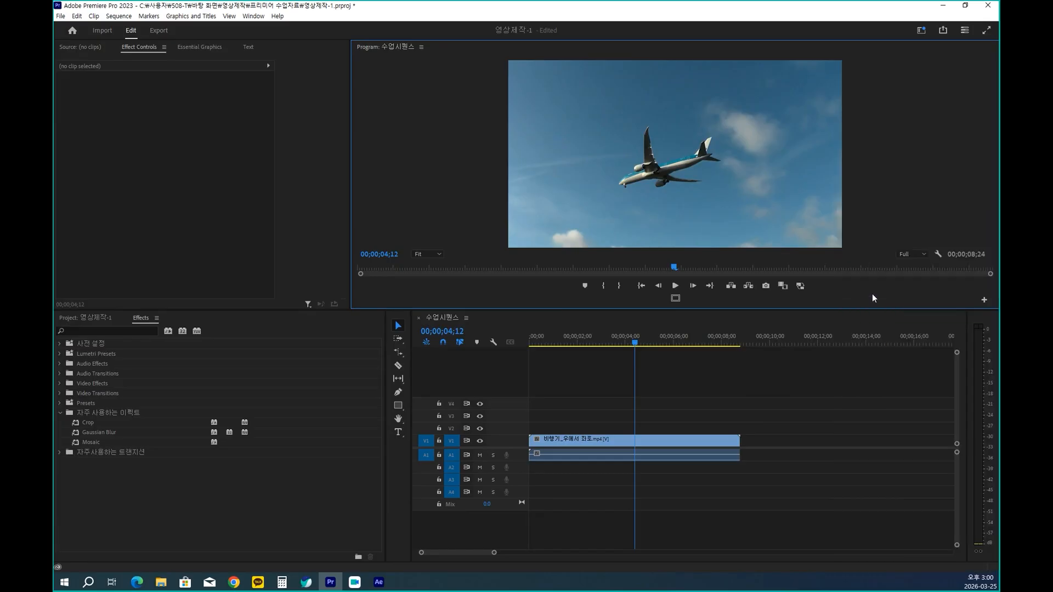
# Review the program view's playback resolution choices and its High Quality Playback setting.
pyautogui.click(918, 255)
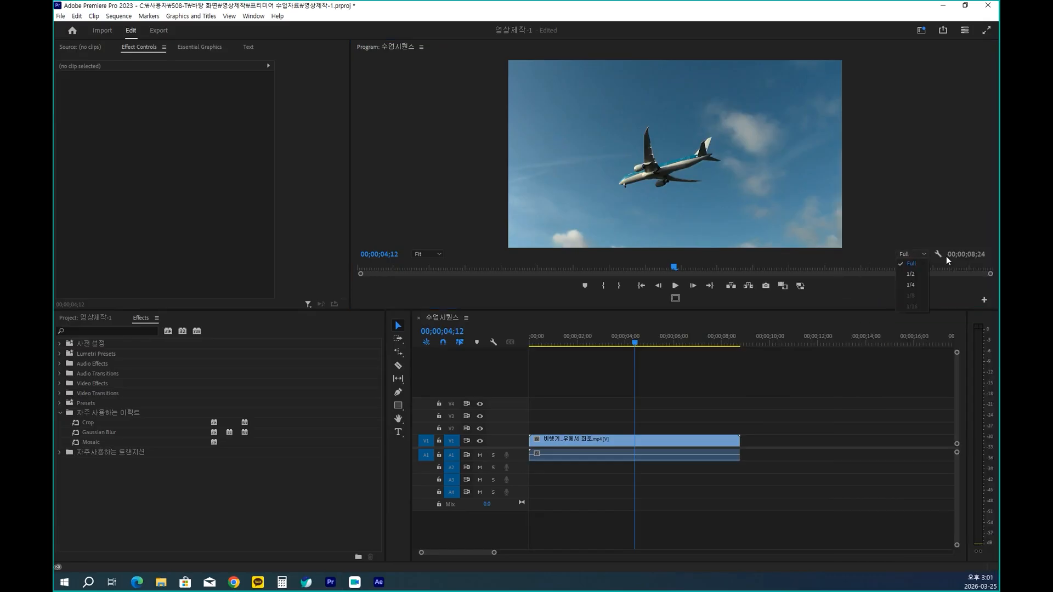
pyautogui.click(941, 255)
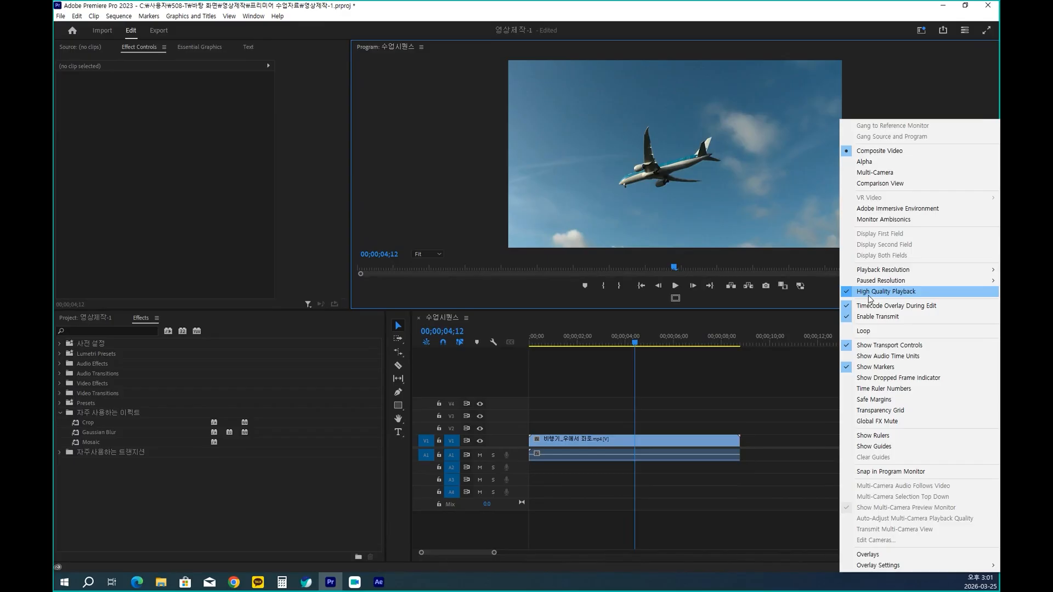
pyautogui.click(614, 344)
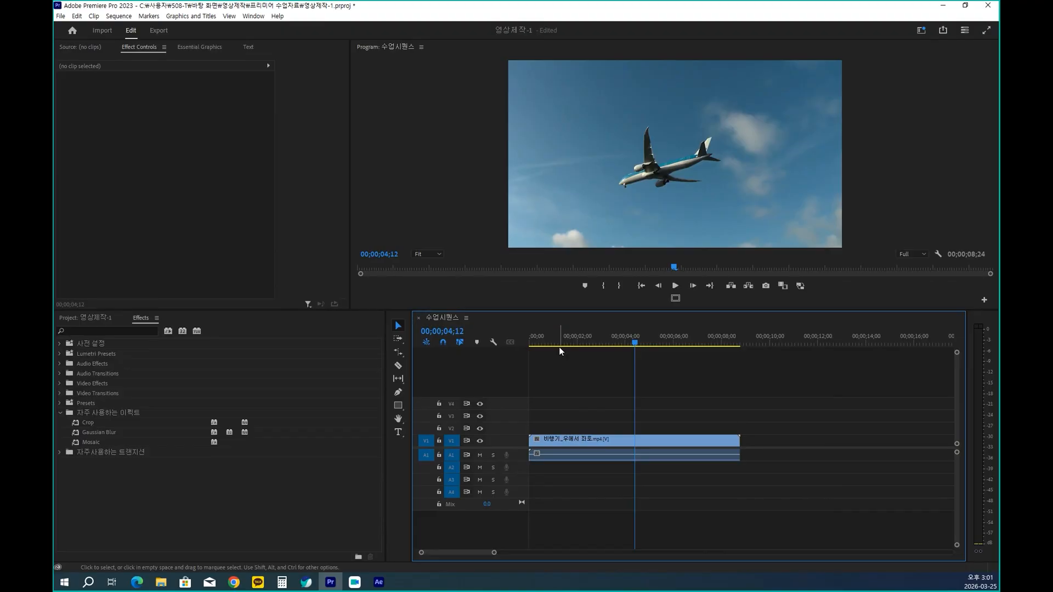
# Render the airplane sequence from In to Out and return the playhead to 00;00;00;00.
pyautogui.click(118, 16)
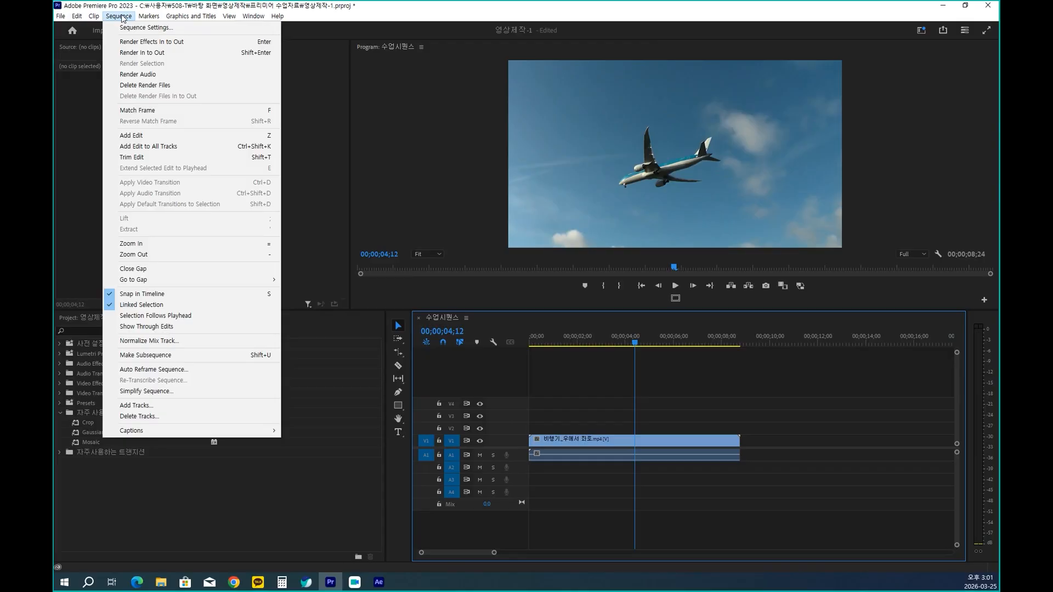
pyautogui.click(149, 53)
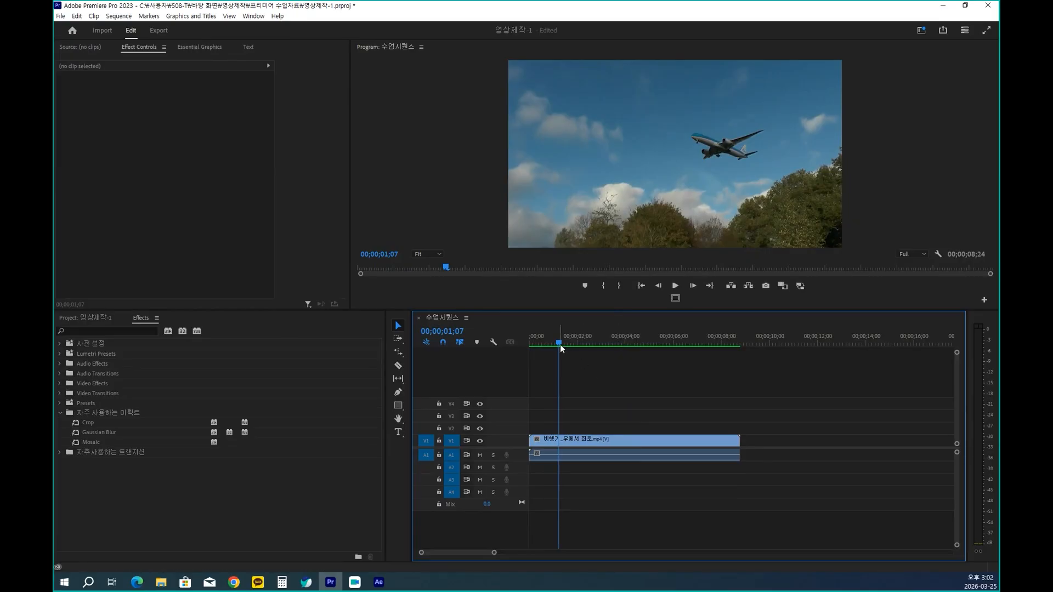
pyautogui.press('Home')
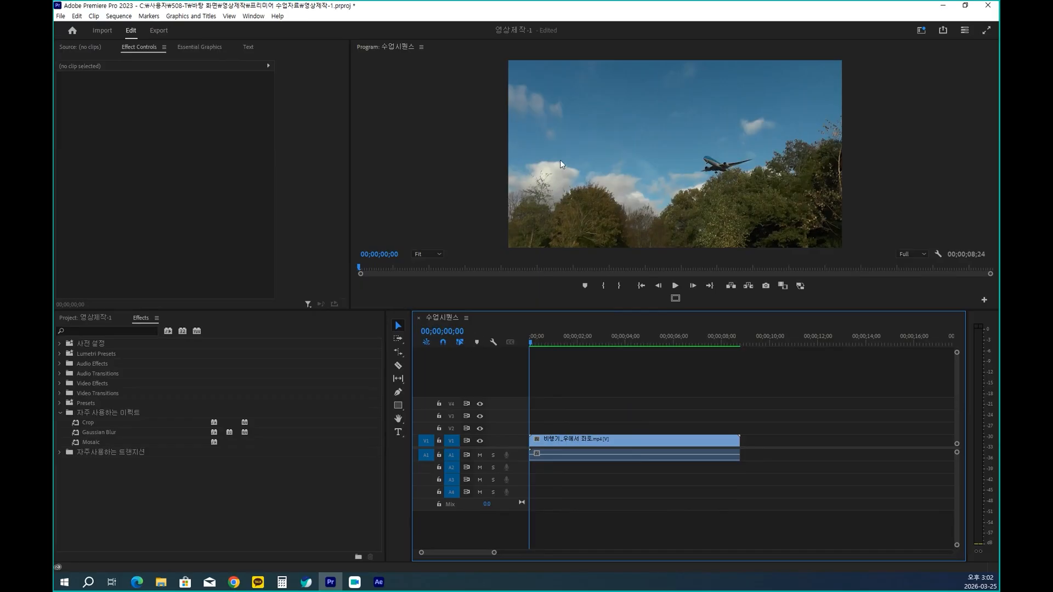
# Revisit the program view's High Quality Playback option and the sequence's Render In to Out command.
pyautogui.click(938, 255)
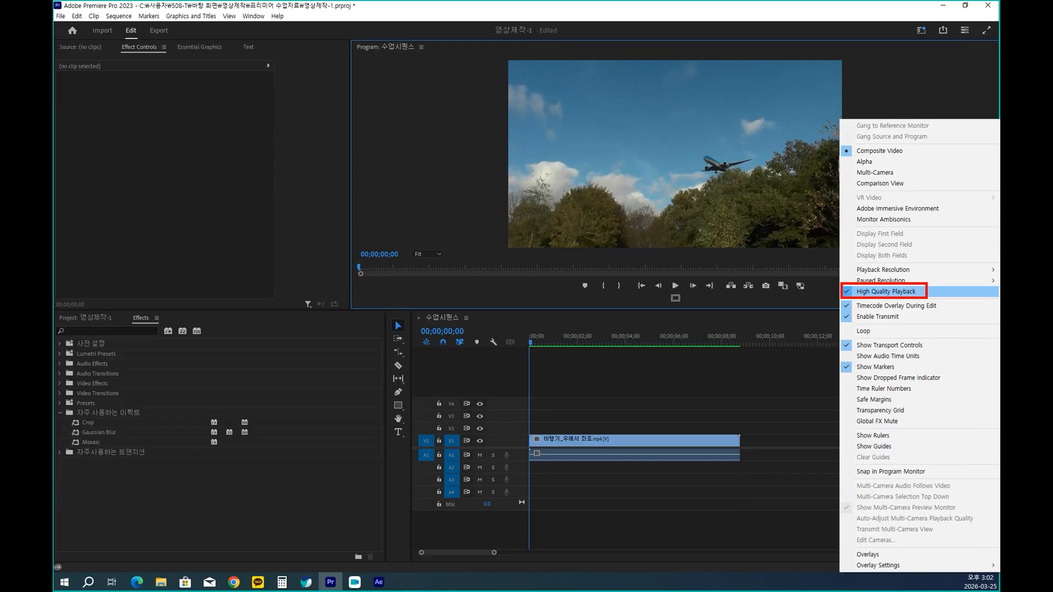
pyautogui.click(886, 291)
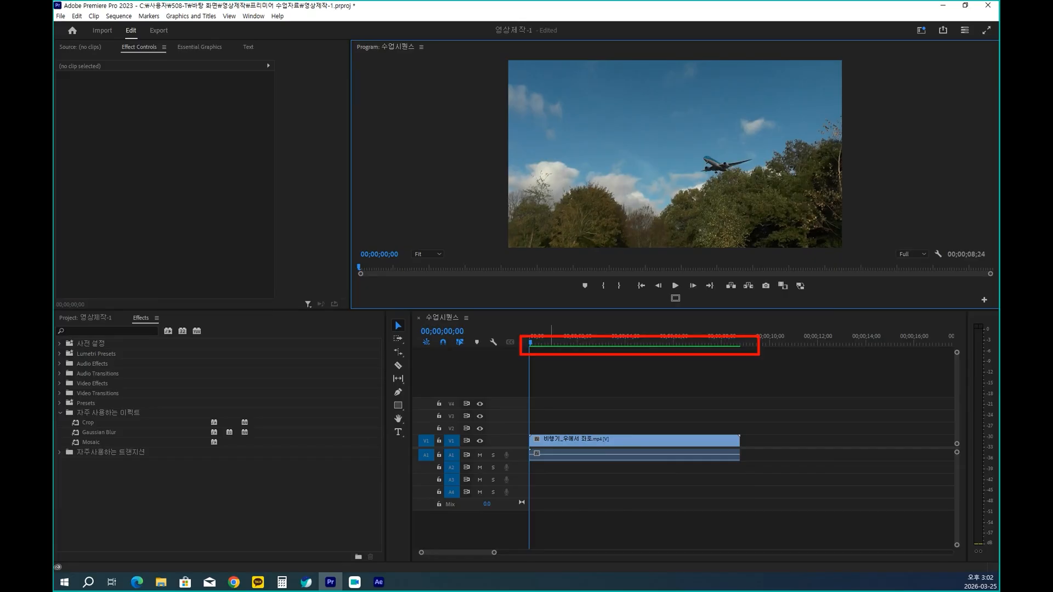
pyautogui.click(118, 16)
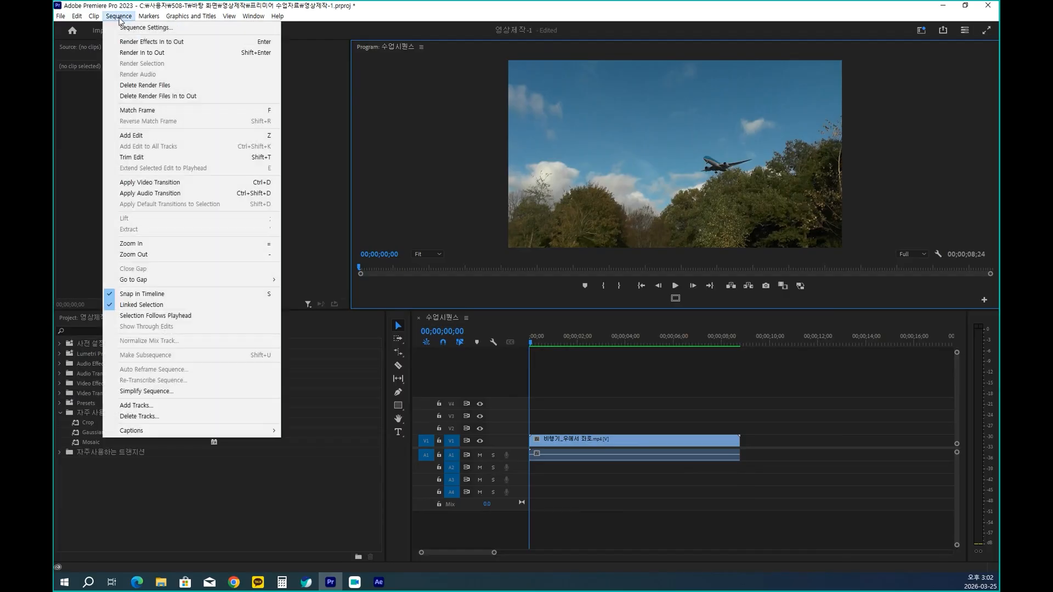
pyautogui.click(154, 52)
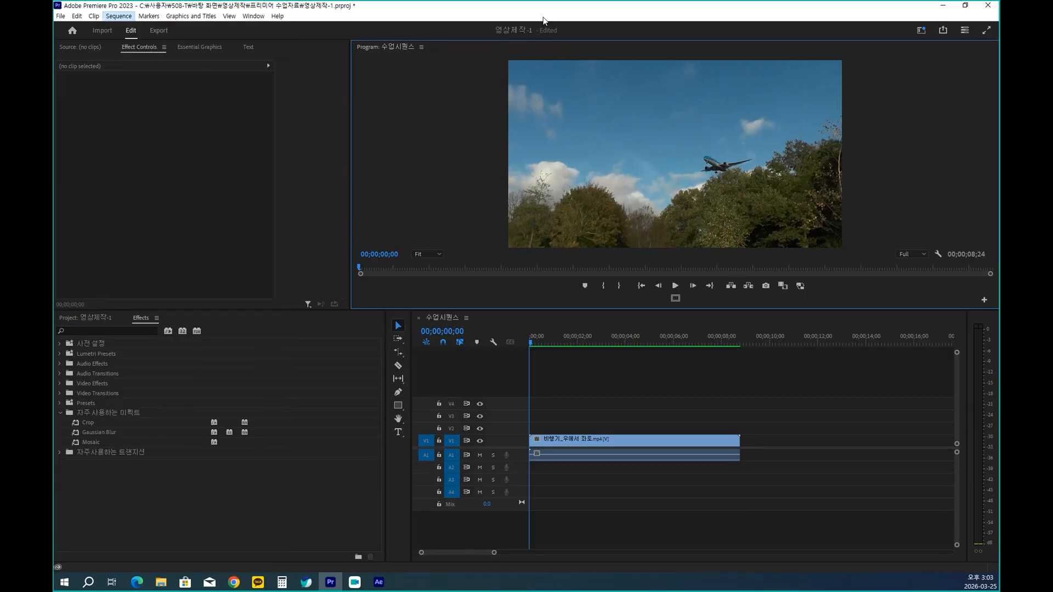